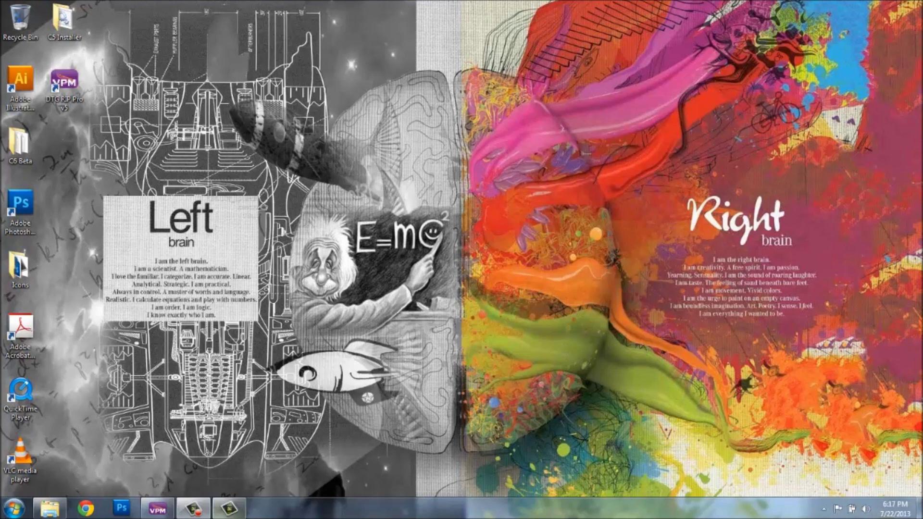
# Step: Switch to DTG RIP Pro C5 and open the Queue Manager
pyautogui.moveTo(153, 509)
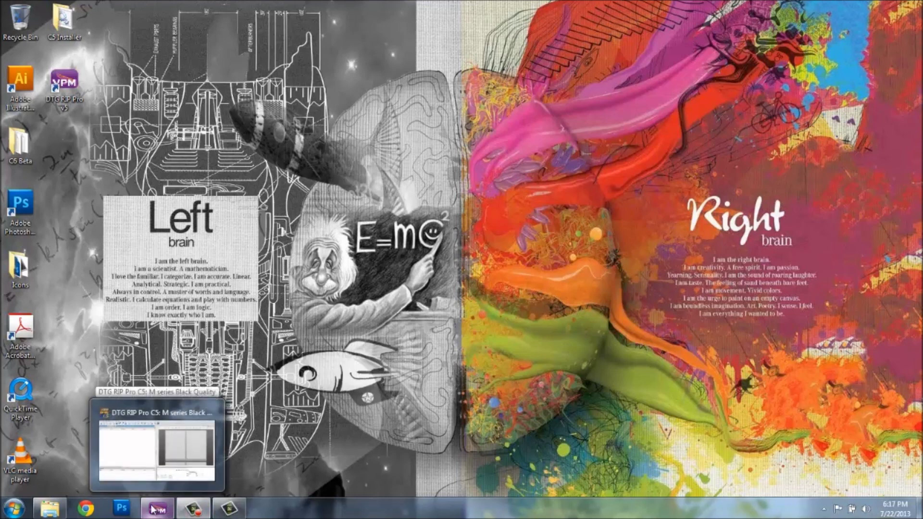
pyautogui.click(152, 509)
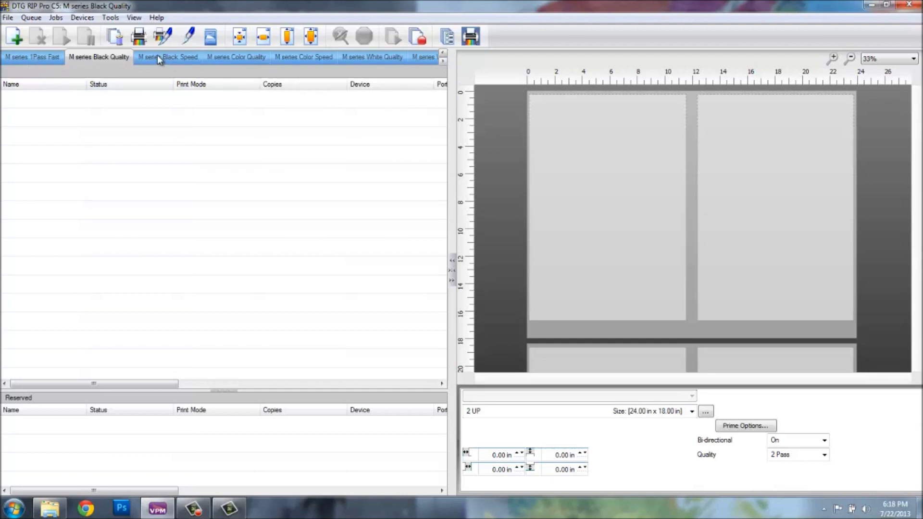
pyautogui.click(32, 18)
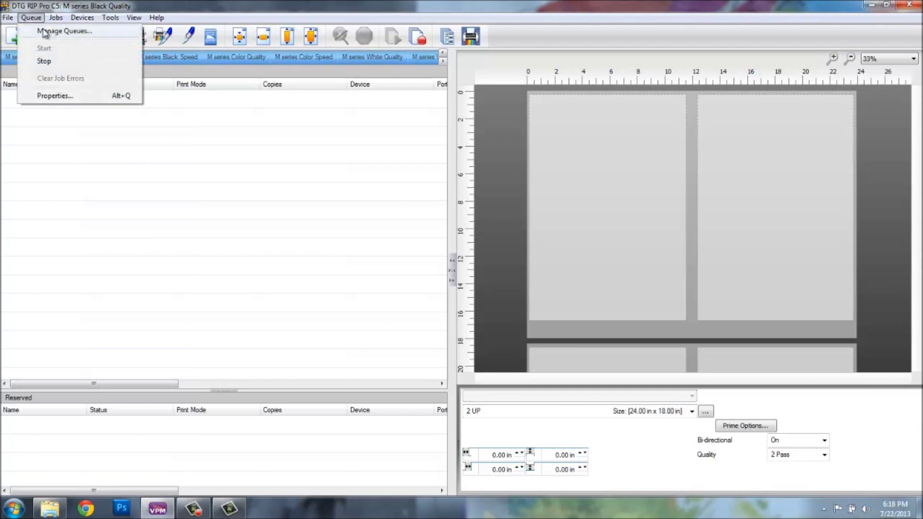
pyautogui.click(43, 31)
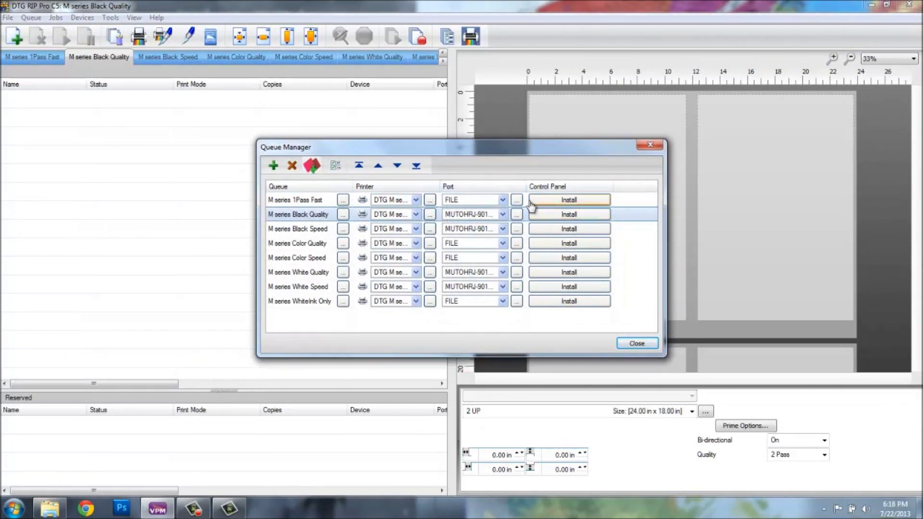
# Step: Widen the Port column and look through the ports available for the M series 1Pass Fast queue, leaving its port as is
pyautogui.moveTo(526, 186); pyautogui.dragTo(587, 188)
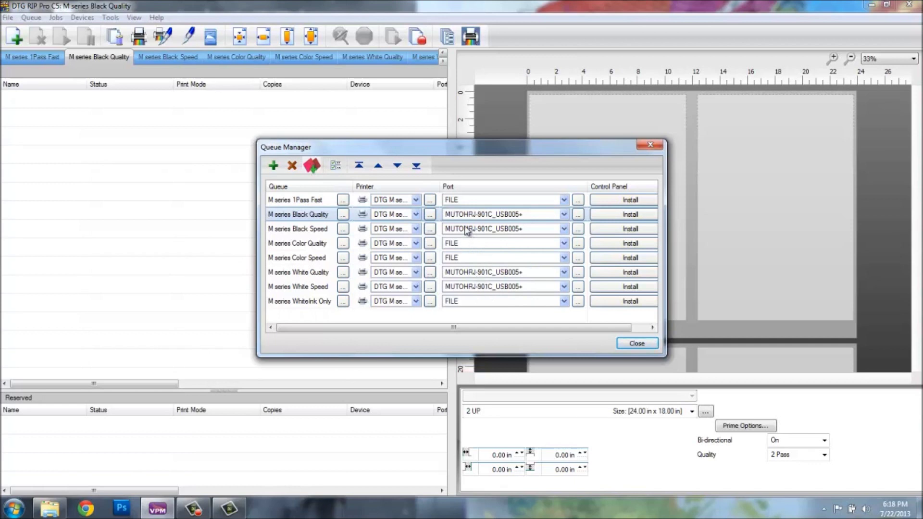
pyautogui.click(547, 200)
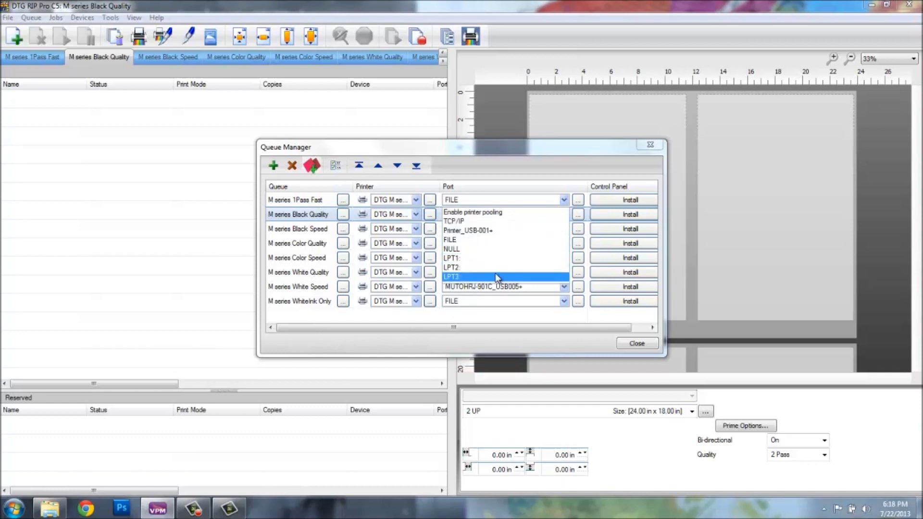
pyautogui.click(530, 197)
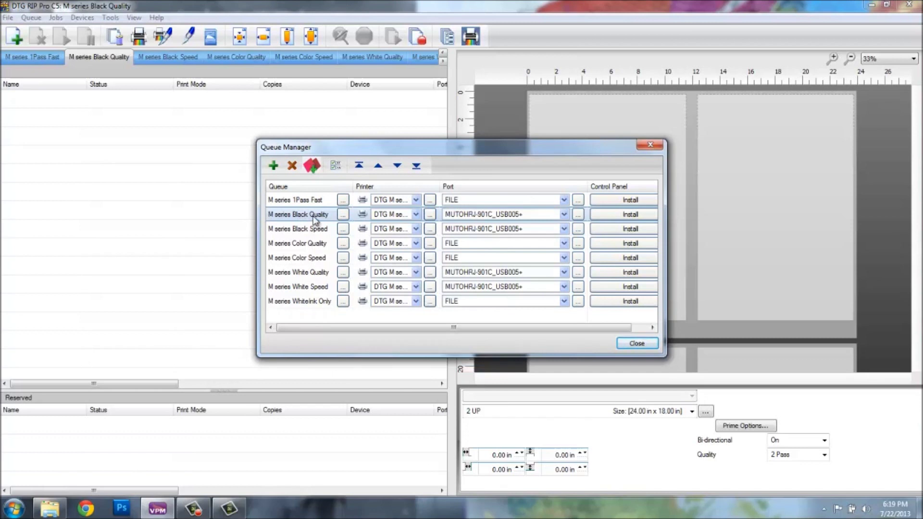
# Step: Move the M series 1Pass Fast queue to the end of the queue list
pyautogui.click(299, 204)
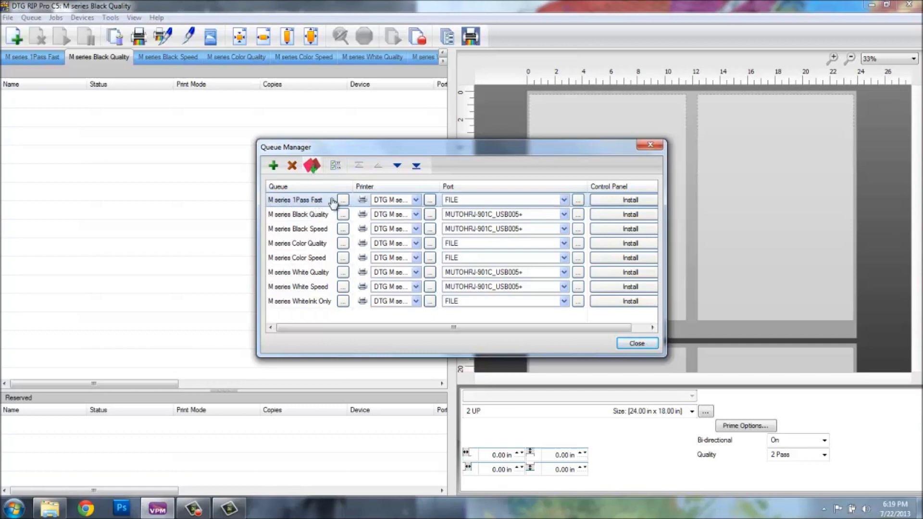
pyautogui.click(416, 166)
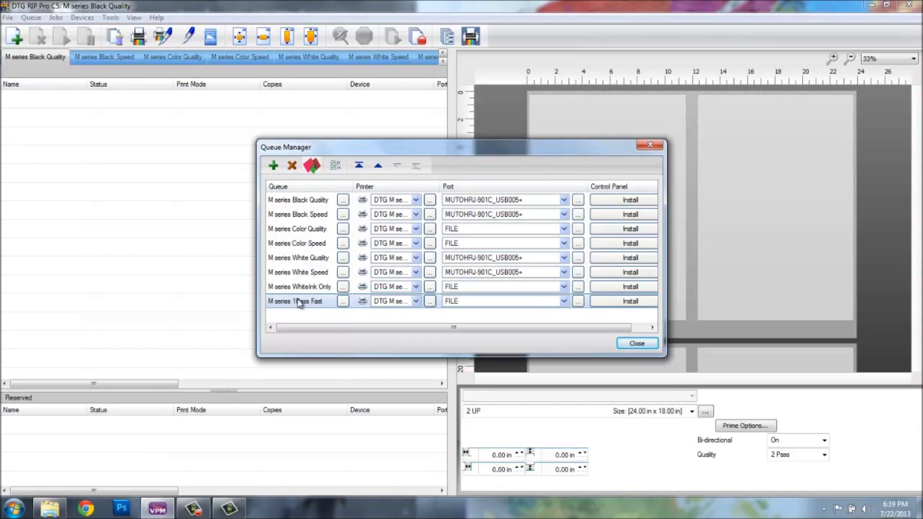
# Step: Set the print mode of the M series Black Quality queue to Default
pyautogui.click(343, 202)
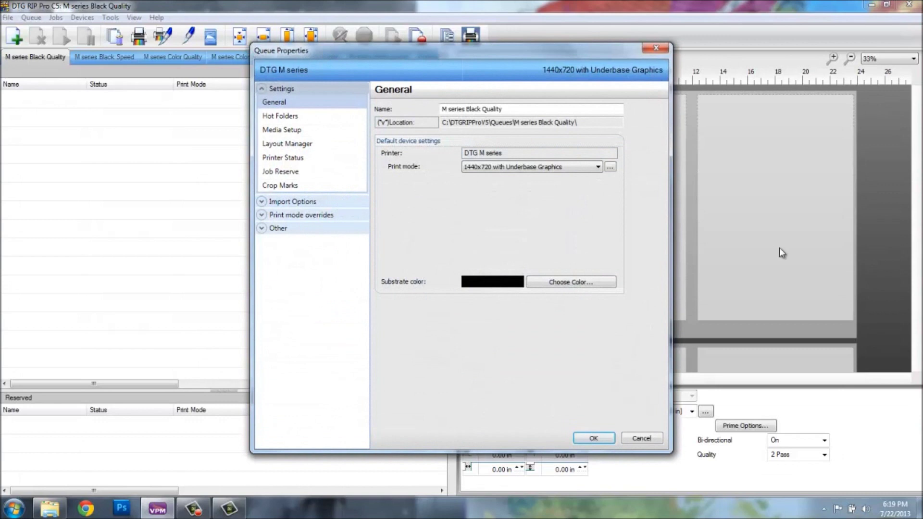
pyautogui.click(564, 168)
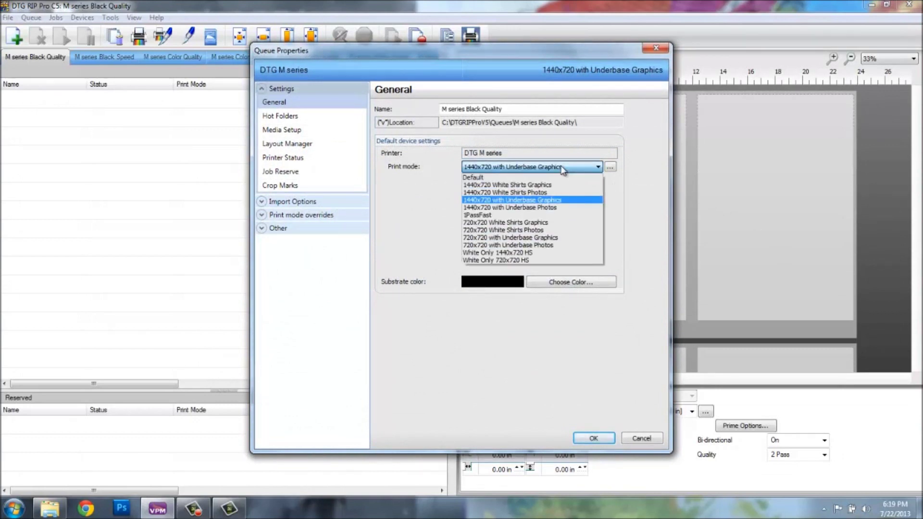
pyautogui.click(487, 178)
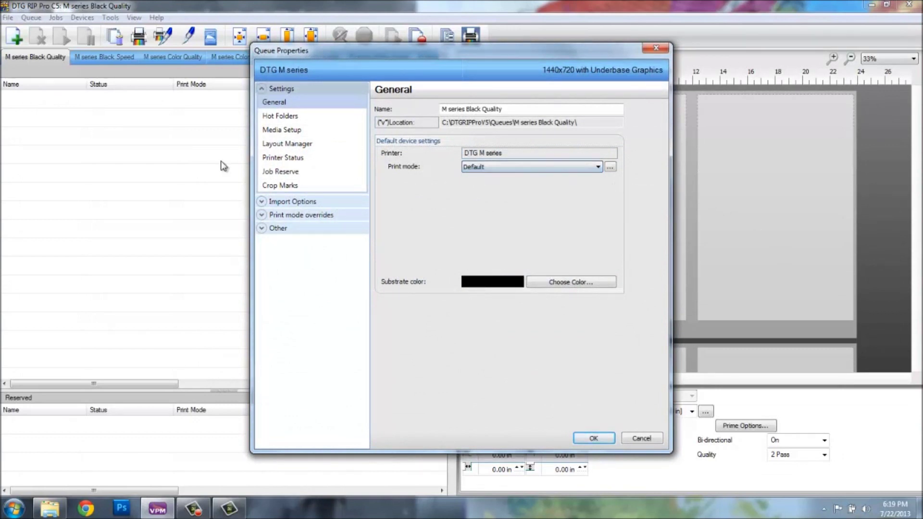
pyautogui.click(594, 439)
# Step: Set the print mode of the M series Black Speed queue to Default
pyautogui.click(345, 216)
pyautogui.click(531, 168)
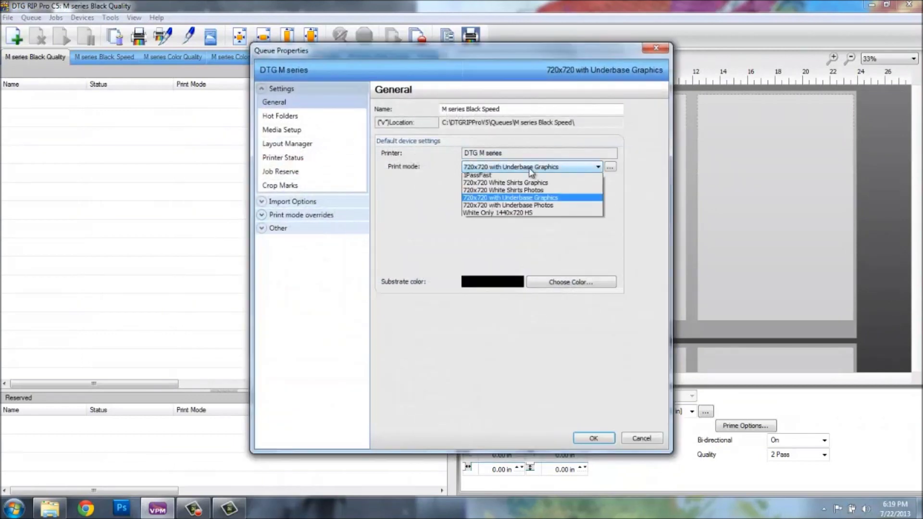
pyautogui.click(495, 179)
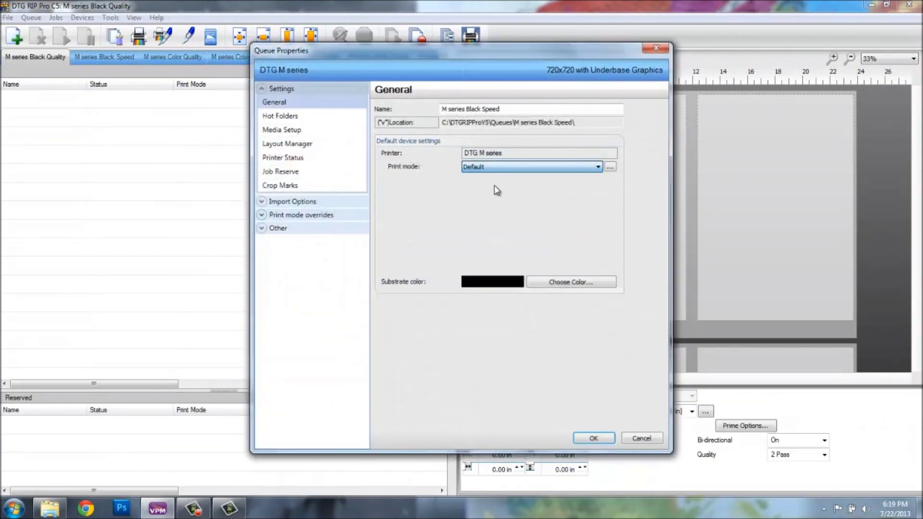
pyautogui.click(594, 439)
# Step: Set the print mode of the M series Color Quality queue to Default
pyautogui.click(343, 229)
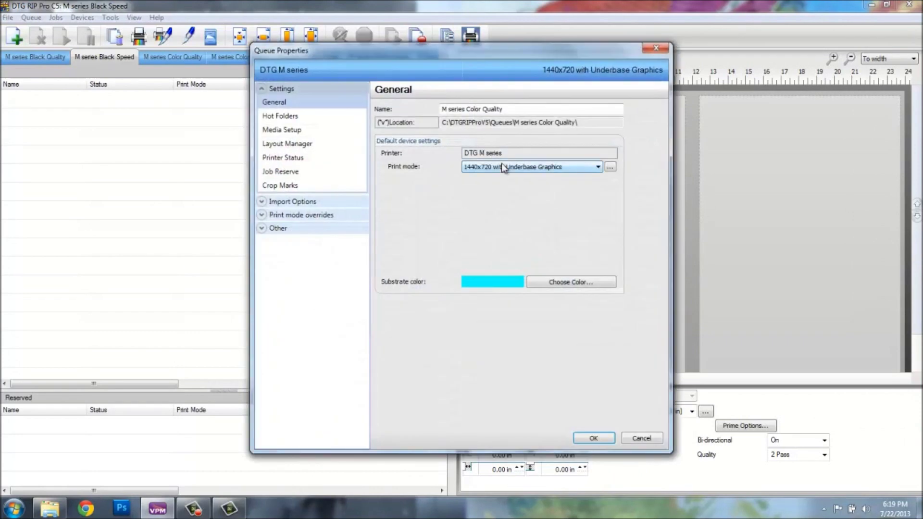
pyautogui.click(501, 164)
pyautogui.click(483, 178)
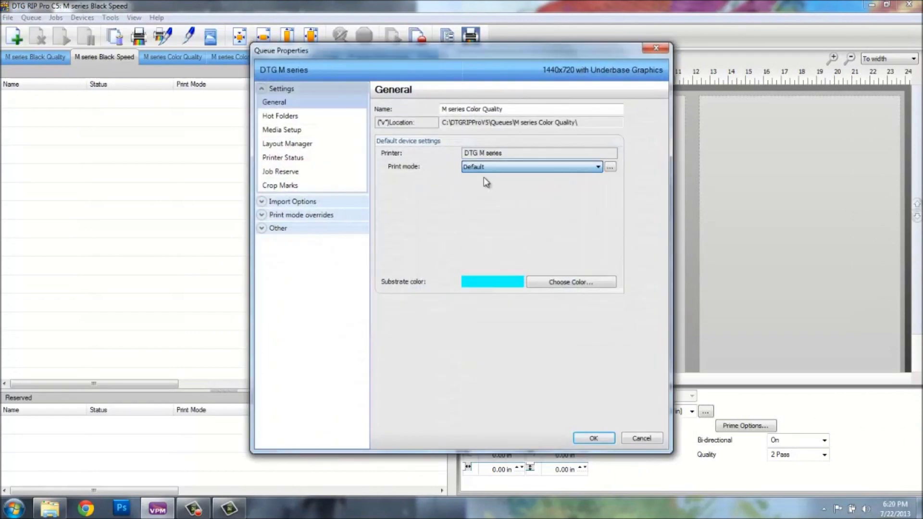
pyautogui.click(594, 438)
# Step: Set the print mode of the M series Color Speed queue to Default
pyautogui.click(343, 244)
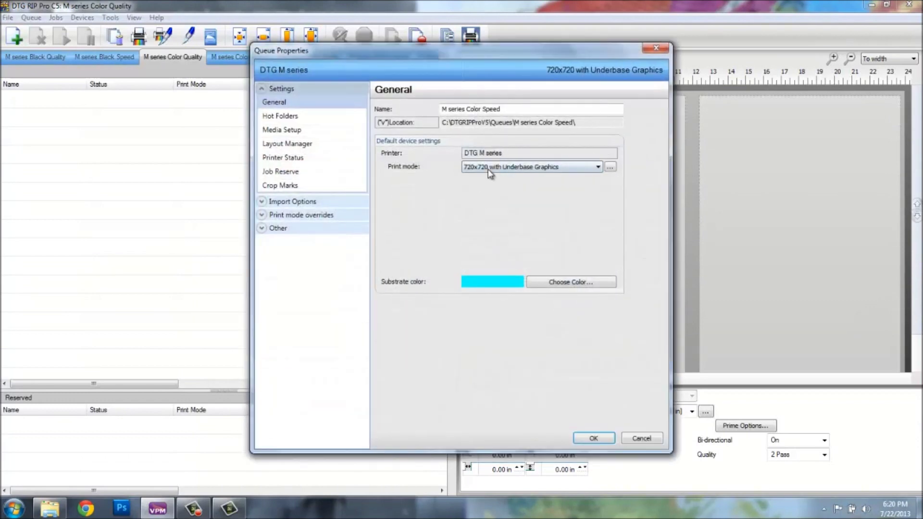
pyautogui.click(488, 170)
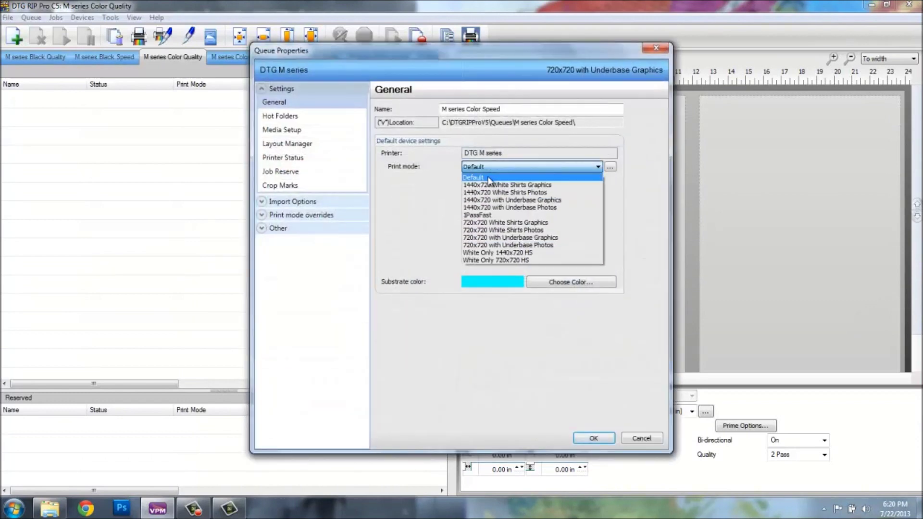
pyautogui.click(487, 176)
pyautogui.click(595, 438)
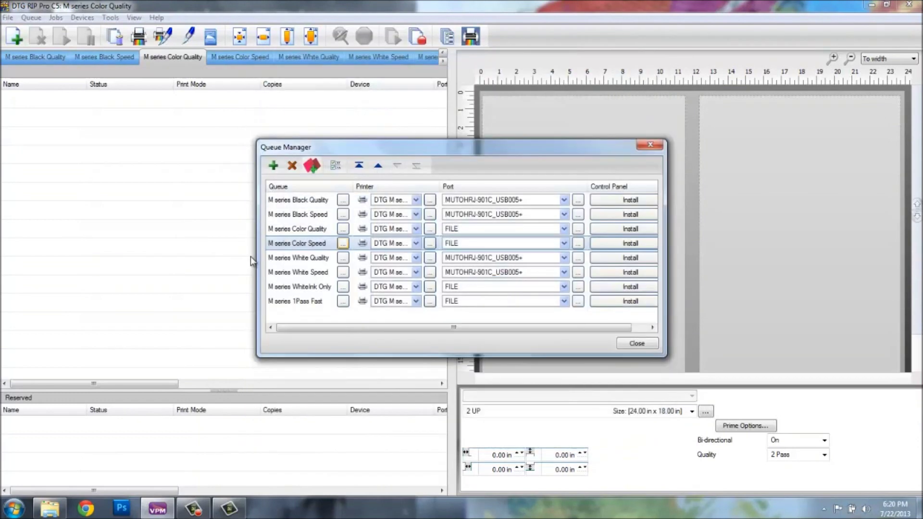
# Step: Set the print mode of the M series White Quality queue to Default
pyautogui.click(342, 260)
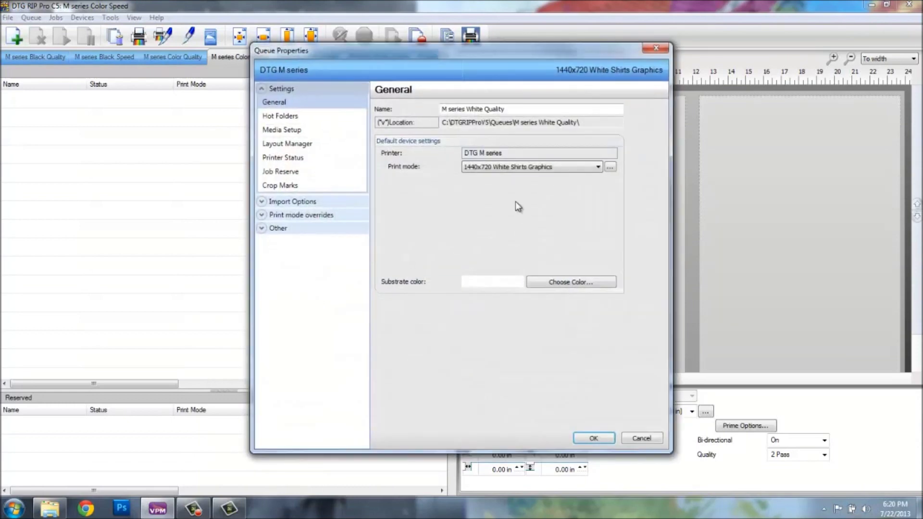
pyautogui.click(512, 169)
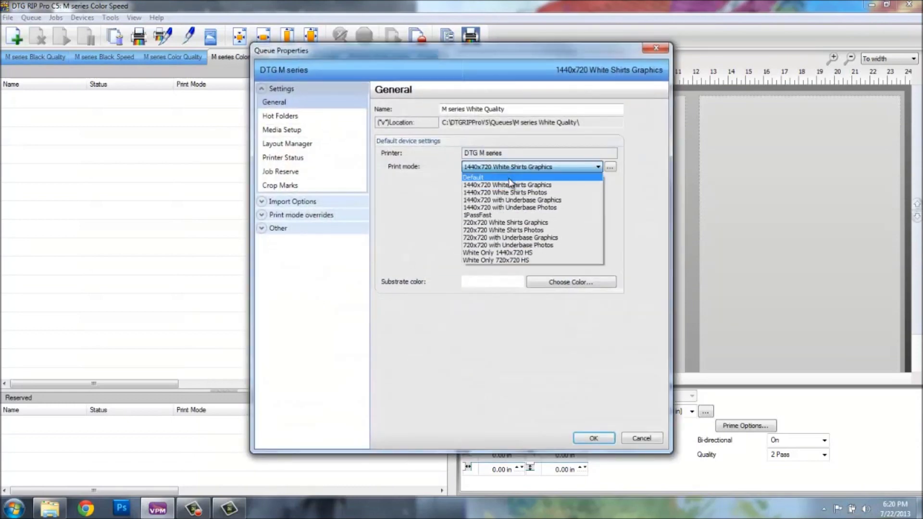
pyautogui.click(486, 177)
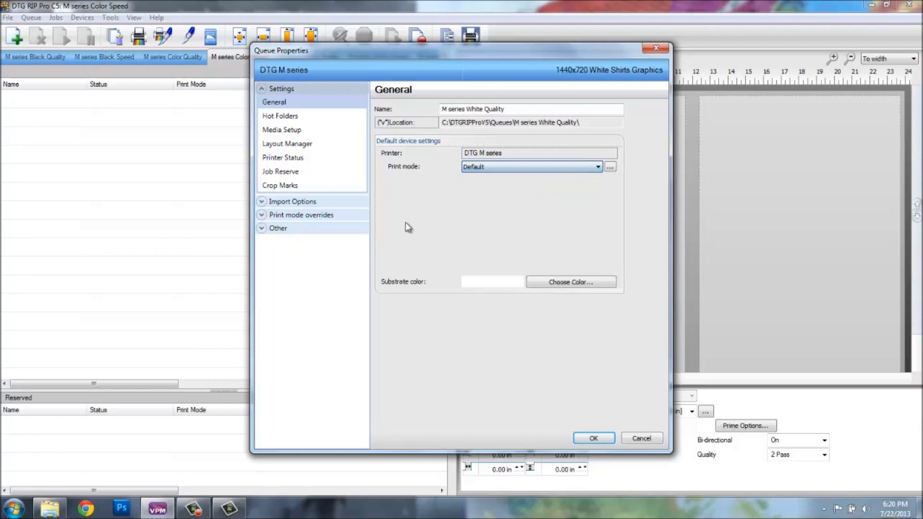
pyautogui.click(593, 439)
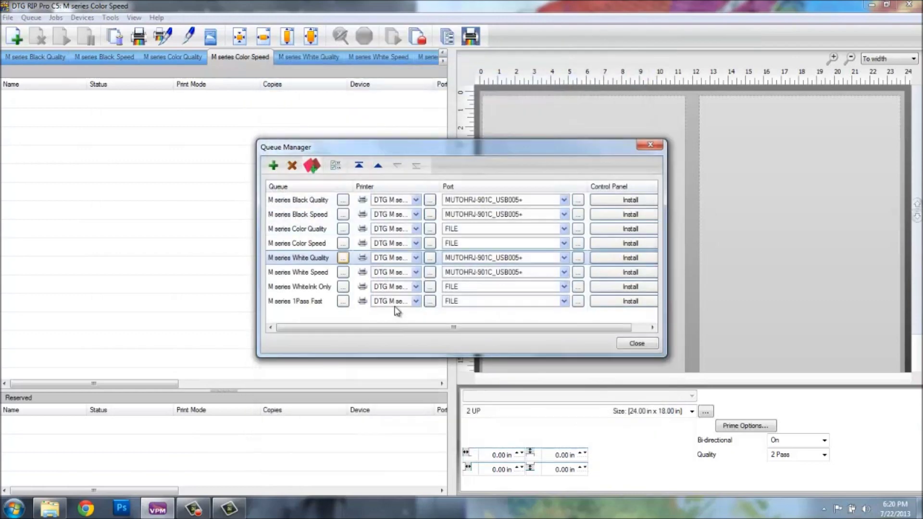
# Step: Set the print mode of the M series White Speed queue to Default
pyautogui.click(343, 272)
pyautogui.click(500, 167)
pyautogui.click(493, 178)
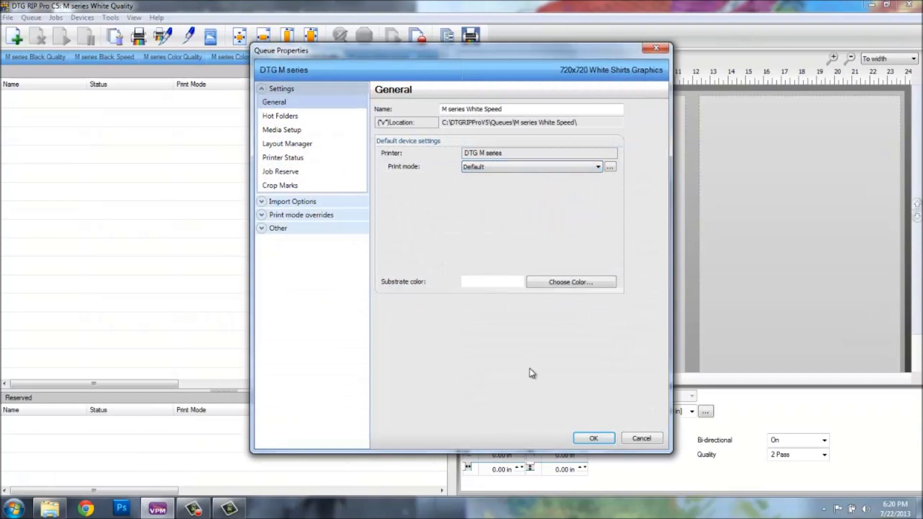
pyautogui.click(592, 438)
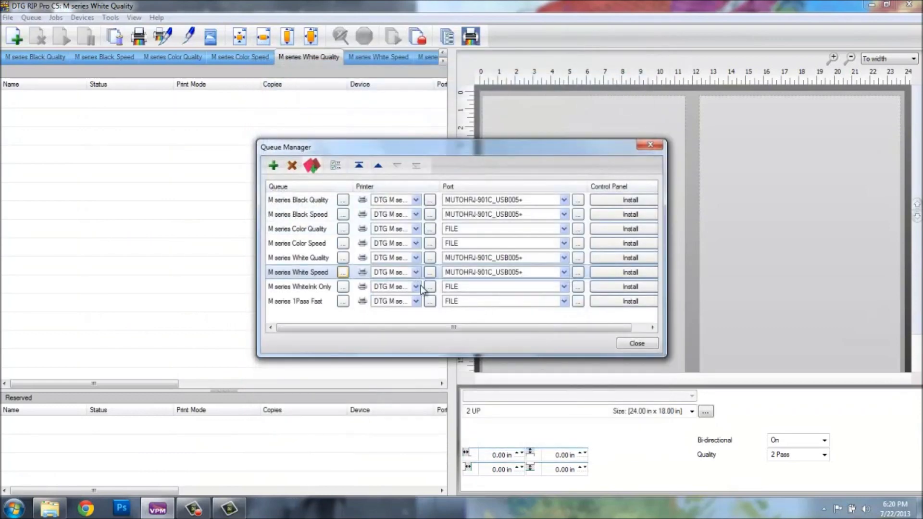
# Step: Set the print mode of the M series WhiteInk Only queue to Default and close the Queue Manager
pyautogui.click(342, 287)
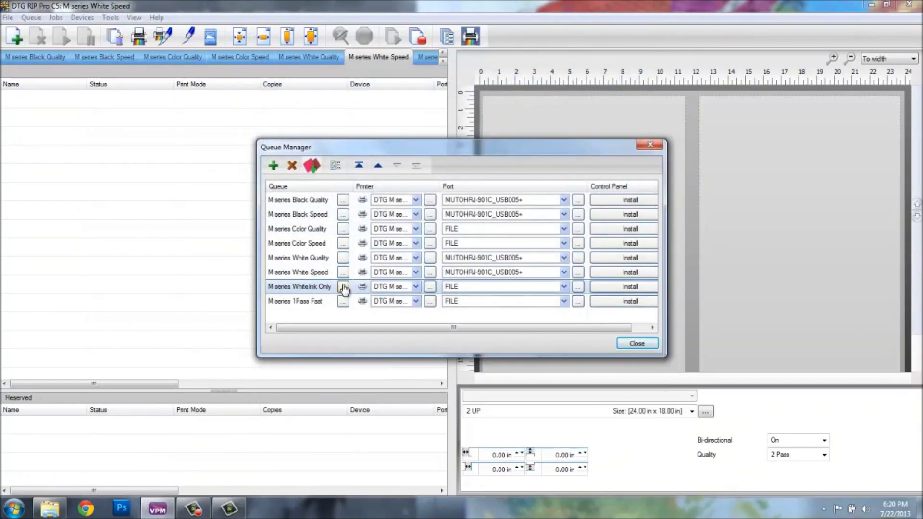
pyautogui.click(522, 165)
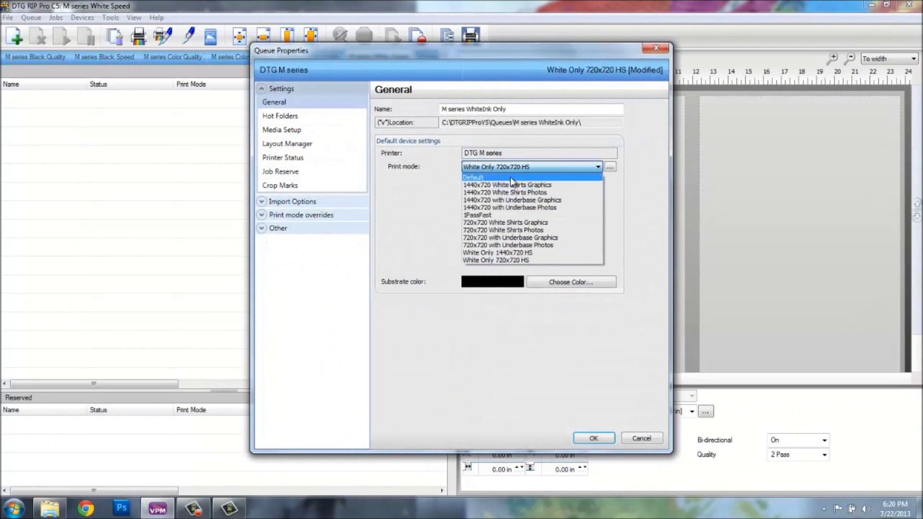
pyautogui.click(510, 176)
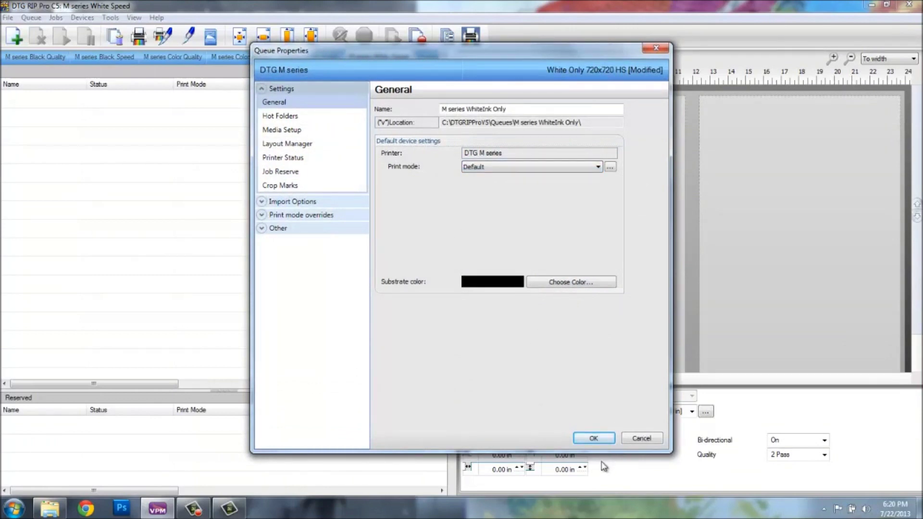
pyautogui.click(599, 437)
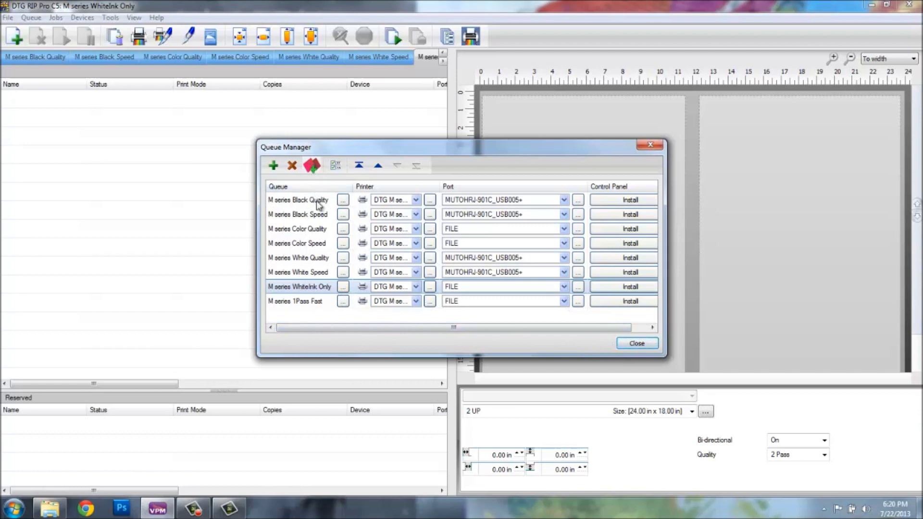
pyautogui.click(637, 344)
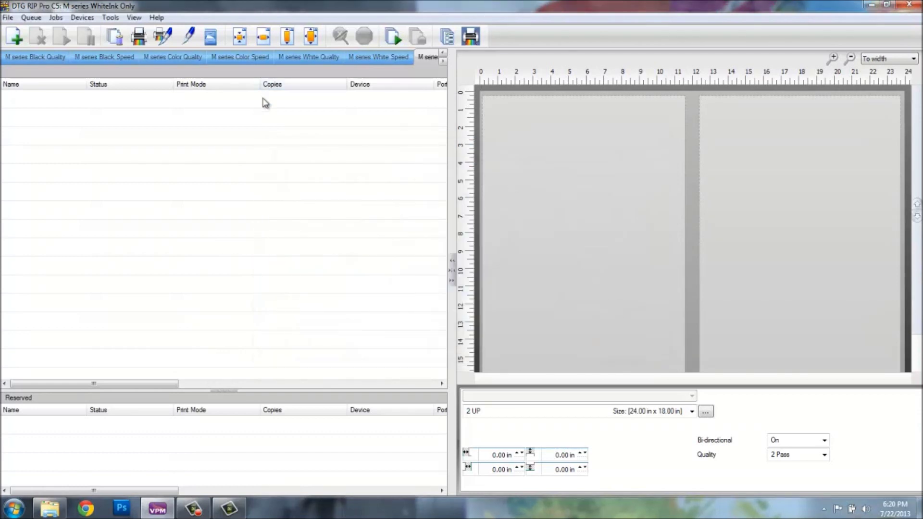
# Step: Open the Print Mode Manager and widen its Name column to fit the full print mode names
pyautogui.click(89, 18)
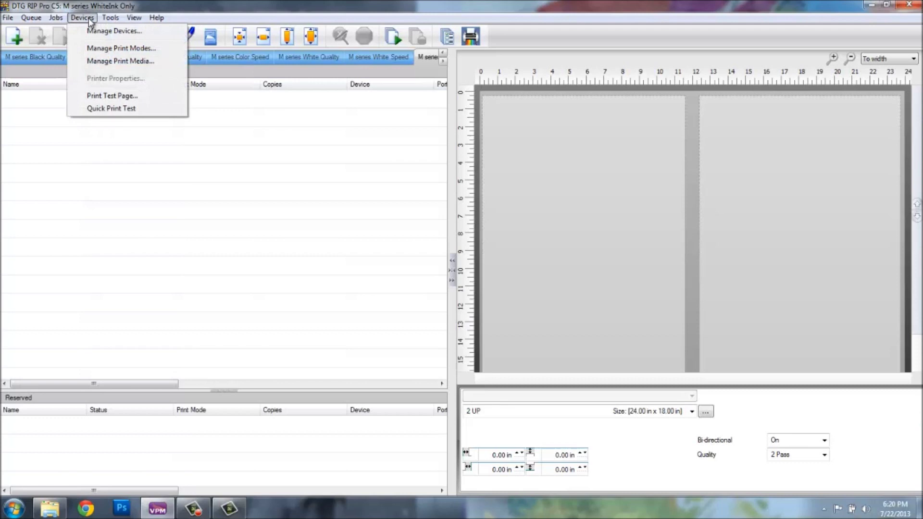
pyautogui.click(89, 48)
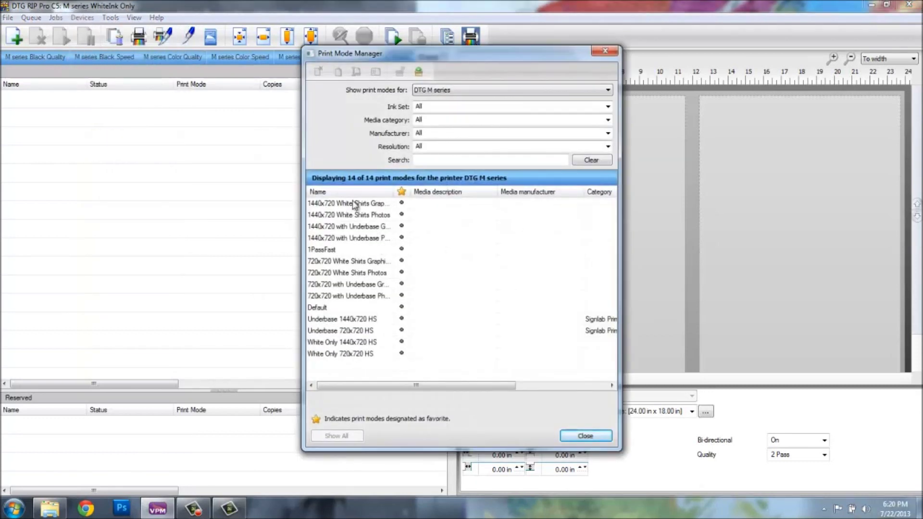
pyautogui.moveTo(394, 191); pyautogui.dragTo(434, 191)
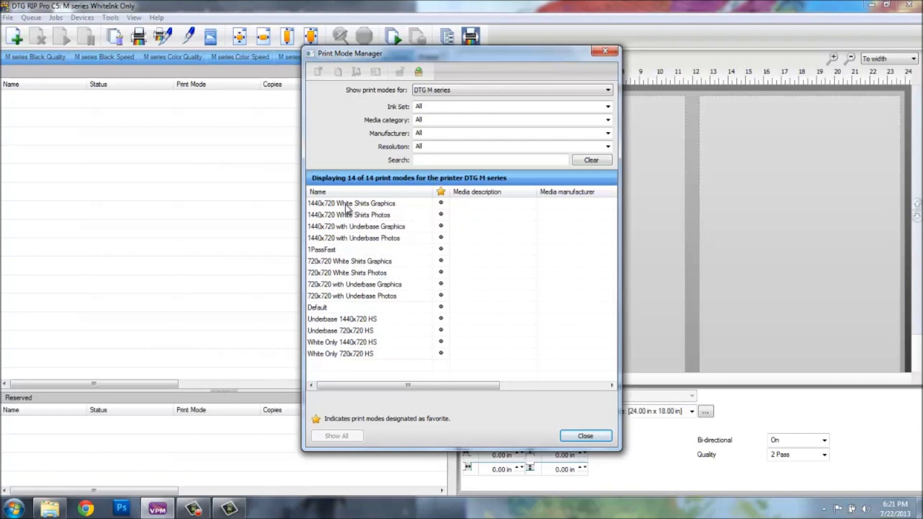
# Step: Open the properties of the 1440x720 White Shirts Graphics print mode and view its separation curves
pyautogui.doubleClick(330, 204)
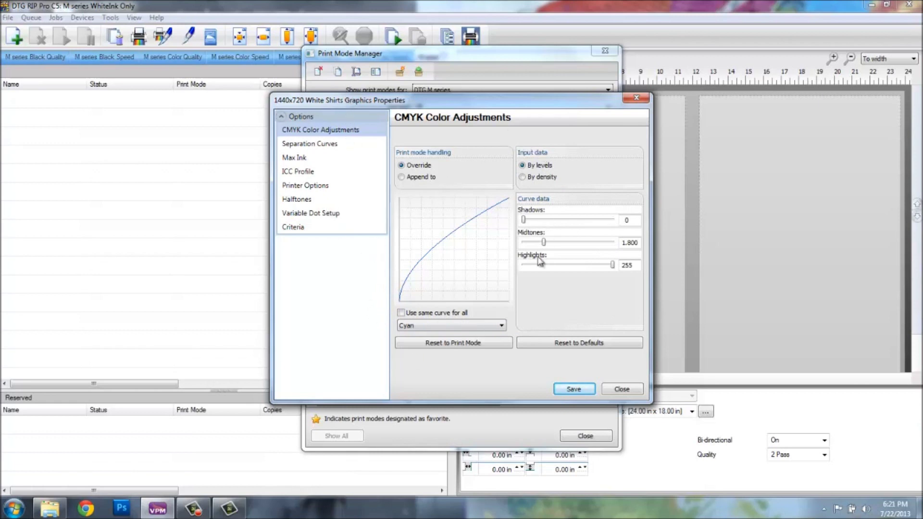
pyautogui.click(330, 145)
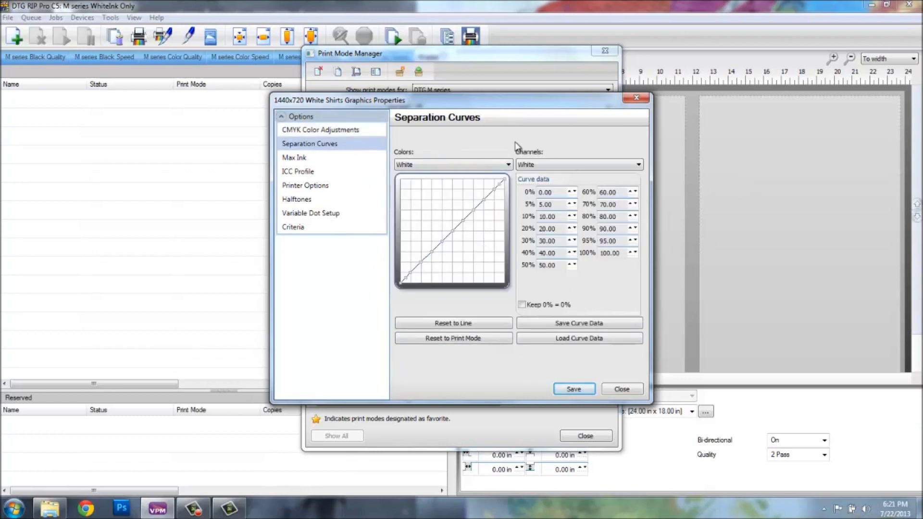
# Step: Review the max ink, ICC profile and printer options of the 1440x720 White Shirts Graphics mode, including its resolution and dot size choices
pyautogui.click(304, 159)
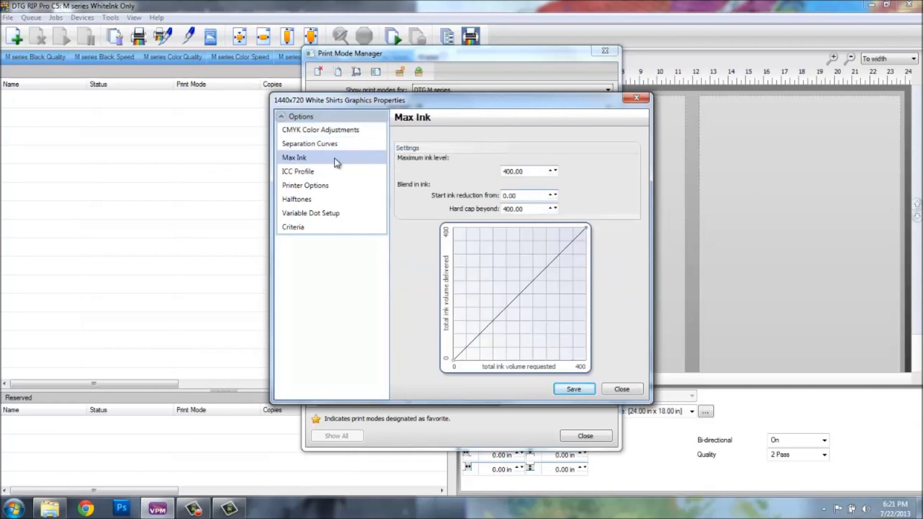
pyautogui.click(291, 173)
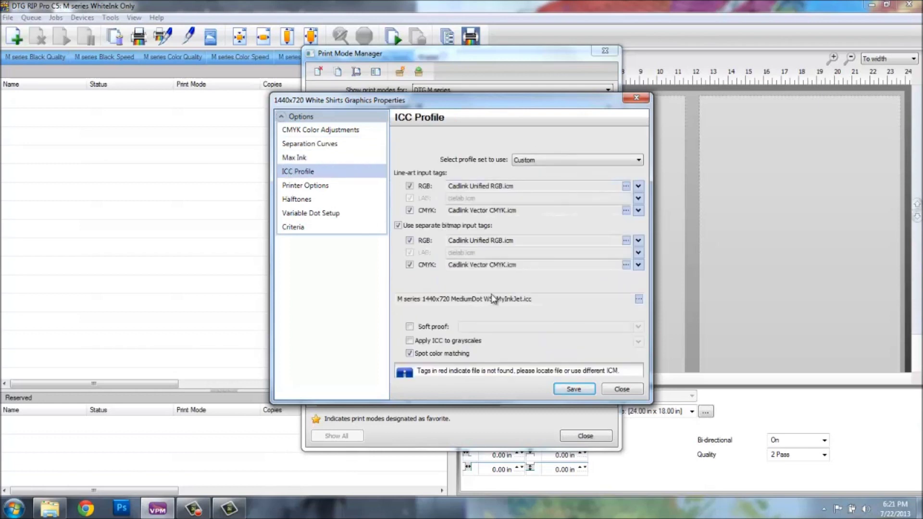
pyautogui.click(305, 187)
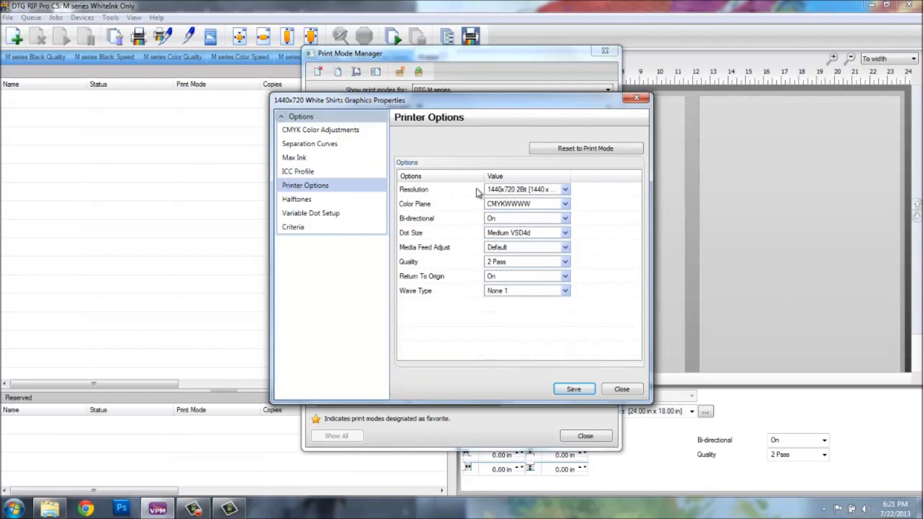
pyautogui.click(566, 190)
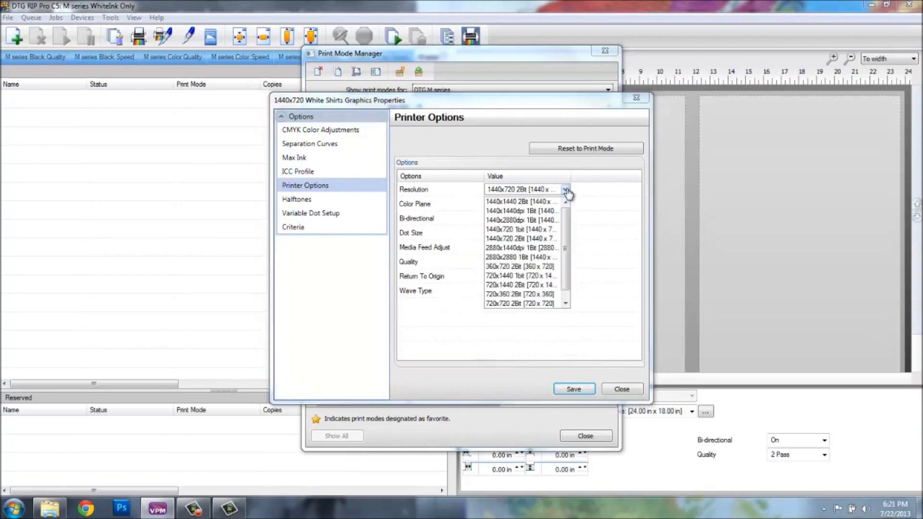
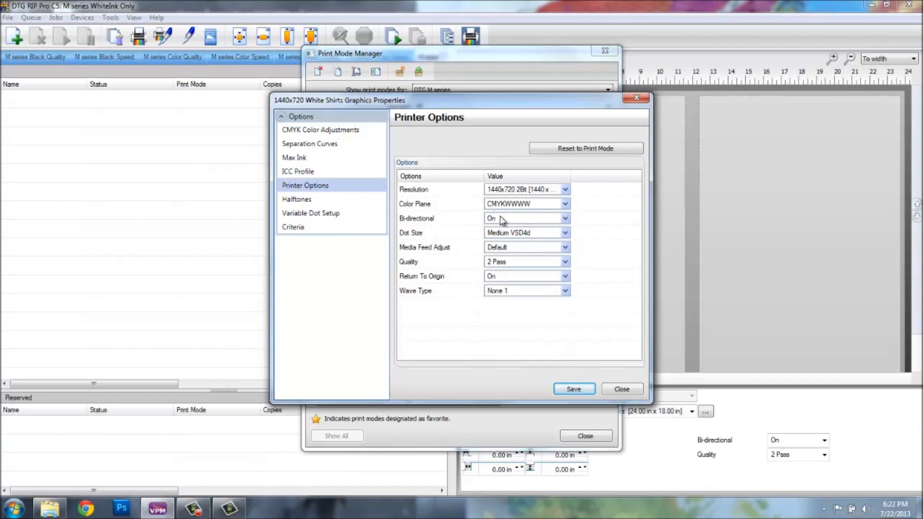
pyautogui.click(546, 235)
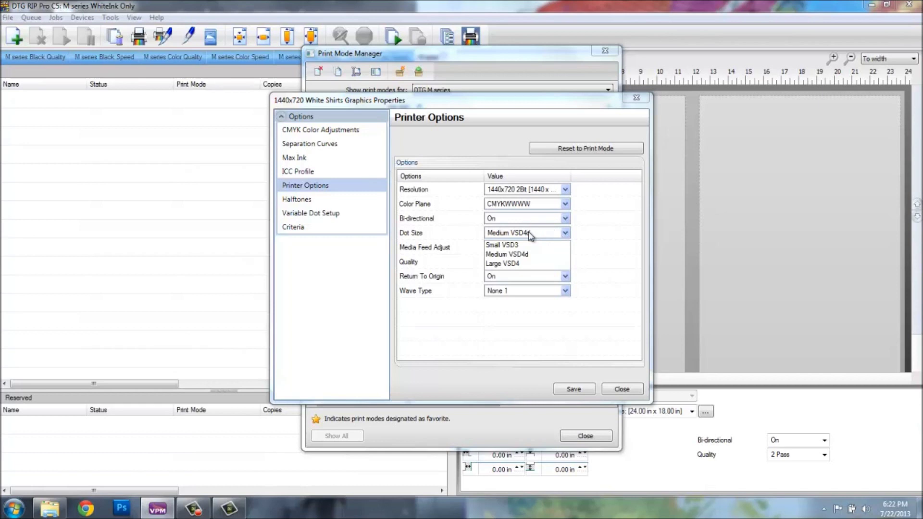
pyautogui.click(509, 253)
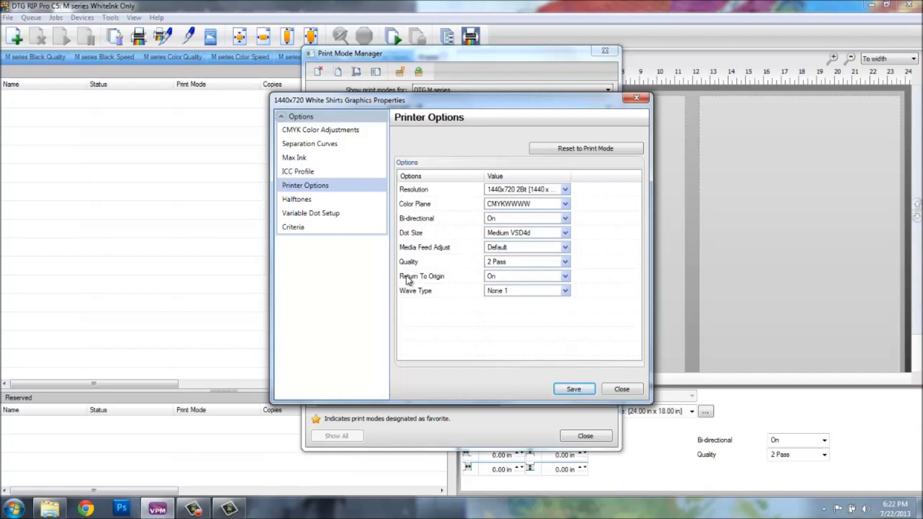
# Step: Set the 1440x720 White Shirts Graphics mode's quality to 3 Pass and its wave type to Wave 2
pyautogui.click(502, 265)
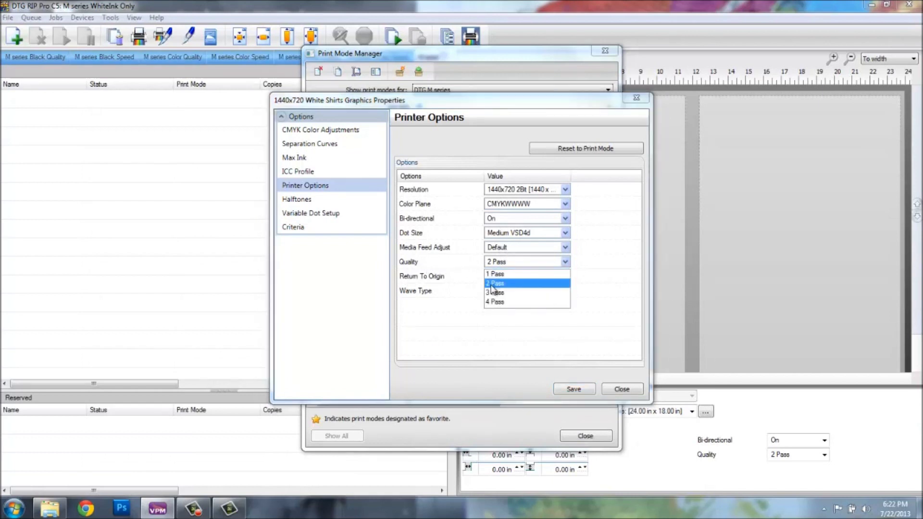
pyautogui.click(517, 294)
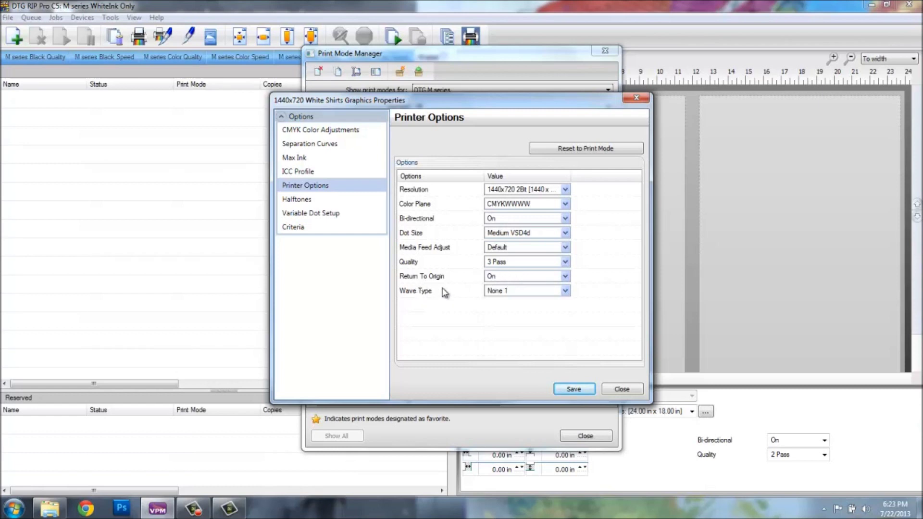
pyautogui.click(507, 291)
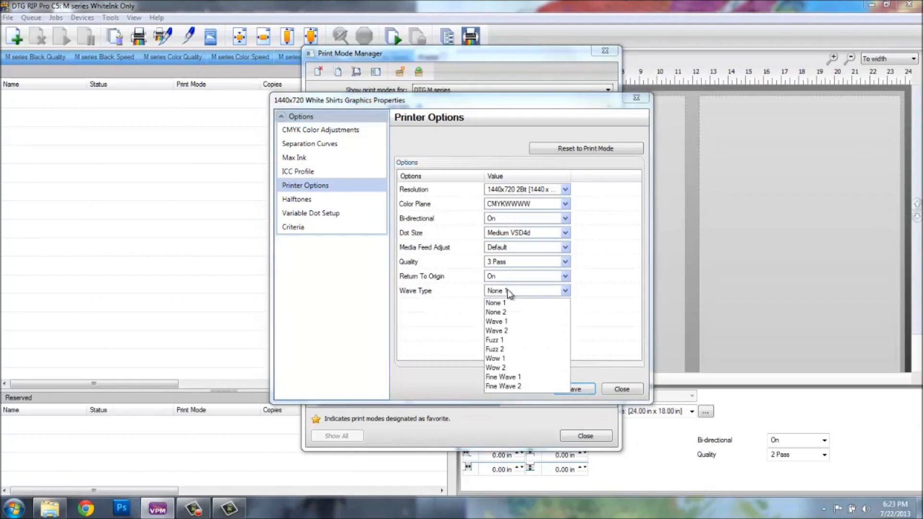
pyautogui.click(502, 331)
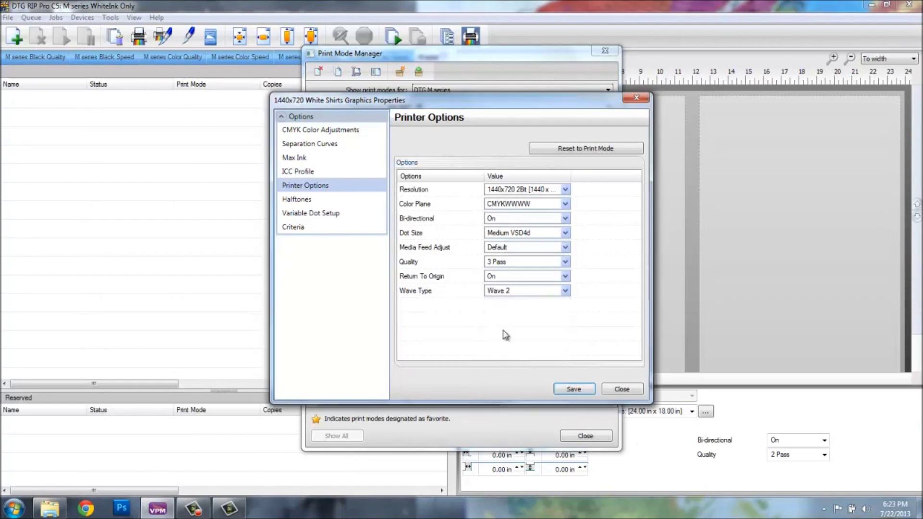
pyautogui.click(525, 294)
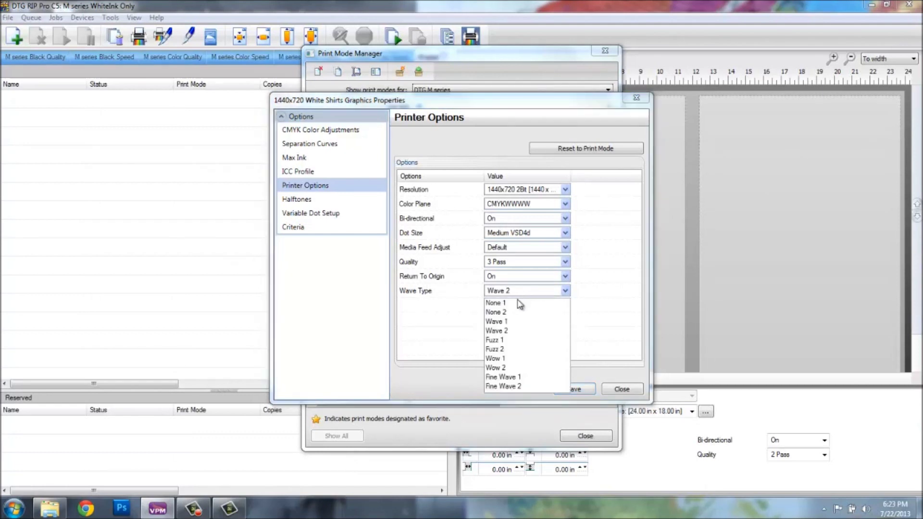
pyautogui.click(513, 331)
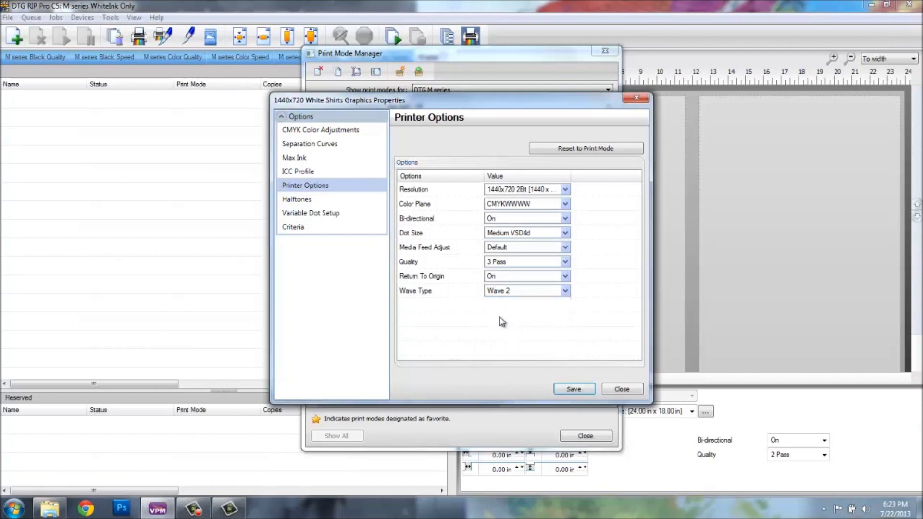
# Step: Check the halftones, variable dot setup and criteria of the 1440x720 White Shirts Graphics mode, and save the print mode
pyautogui.click(296, 202)
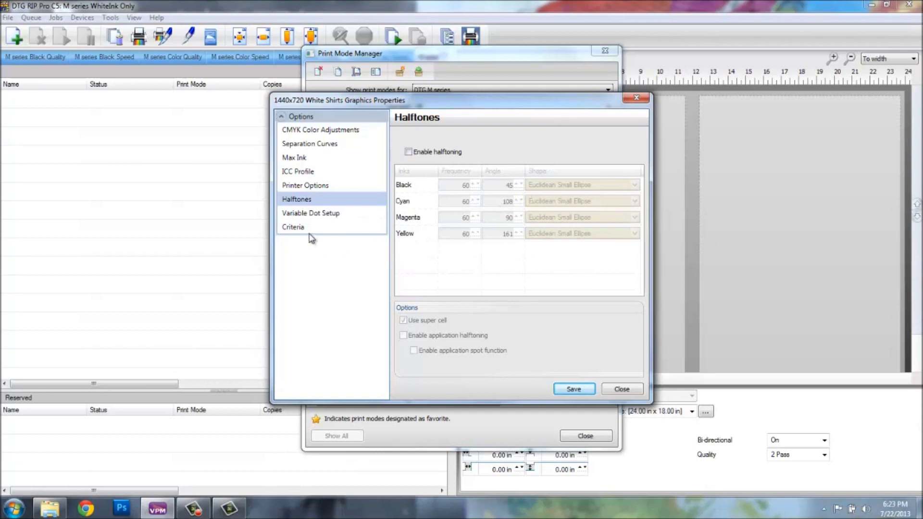
pyautogui.click(319, 214)
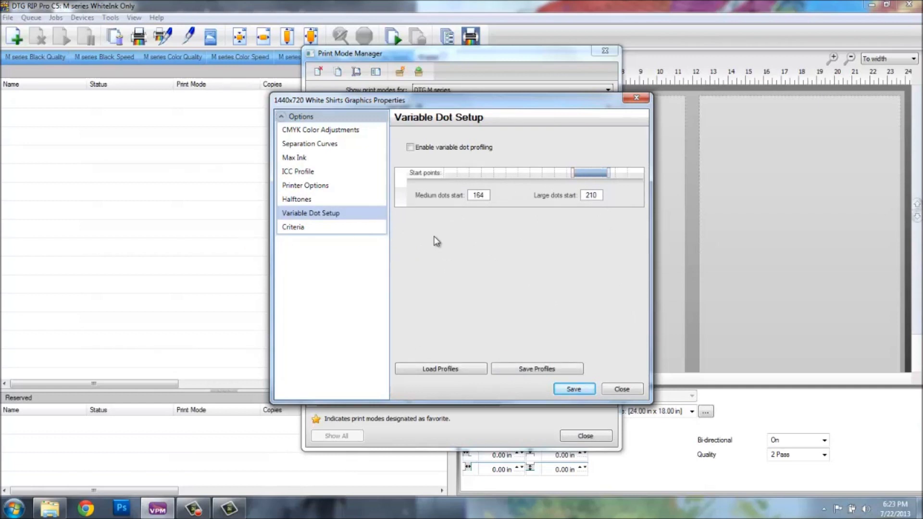
pyautogui.click(292, 228)
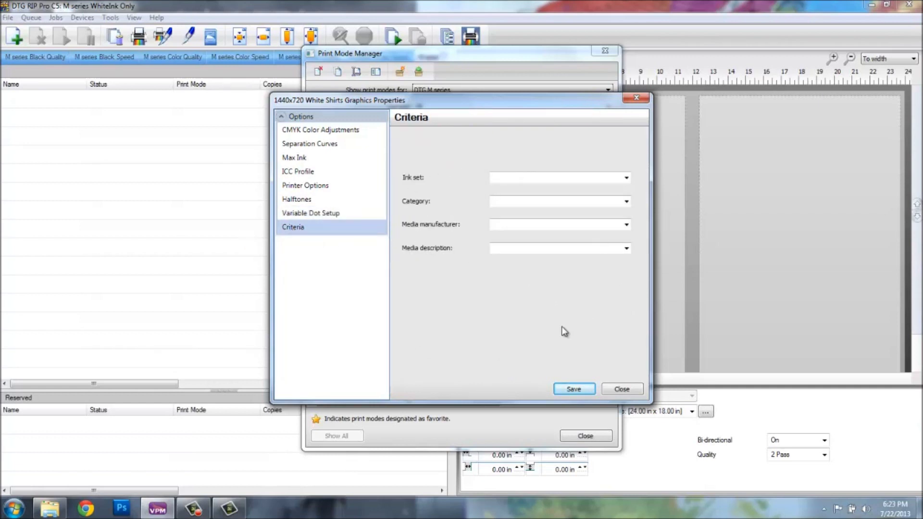
pyautogui.click(571, 394)
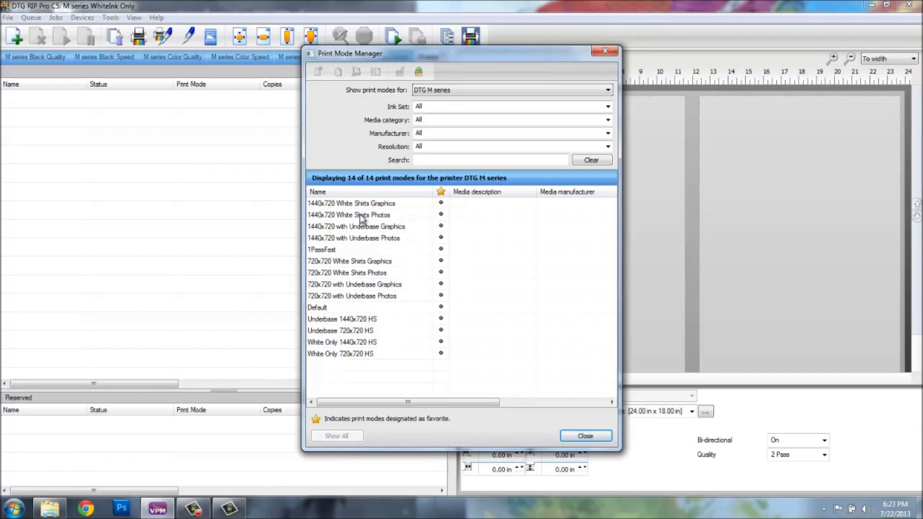
# Step: Set the 1440x720 White Shirts Photos print mode to 3 Pass quality and the Wave 2 wave type, and save it
pyautogui.doubleClick(362, 215)
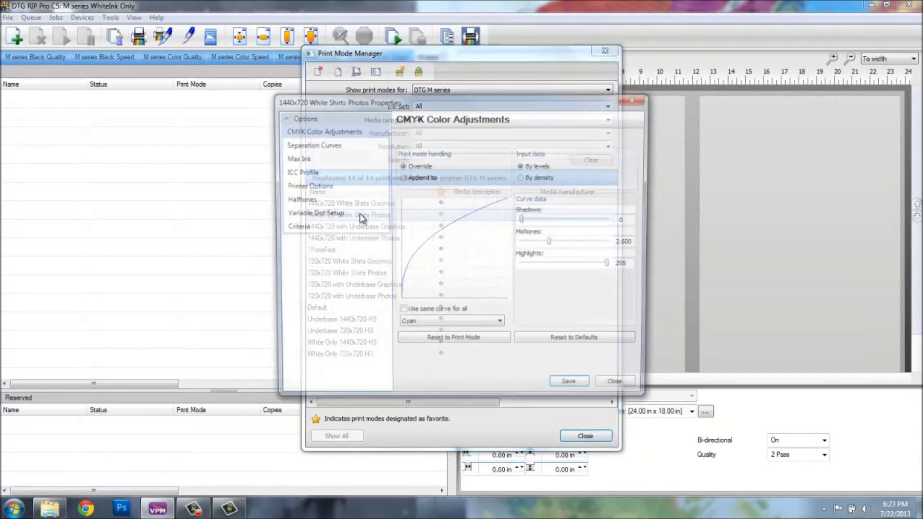
pyautogui.click(324, 188)
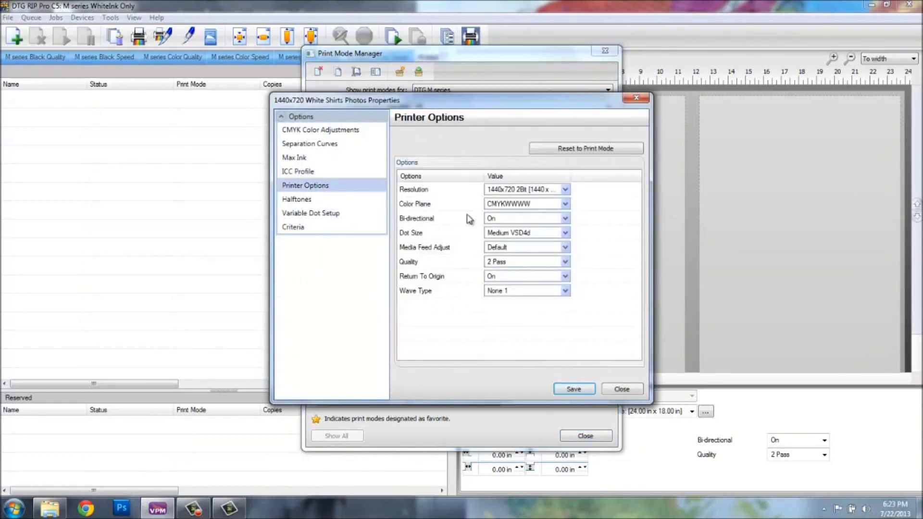
pyautogui.click(512, 263)
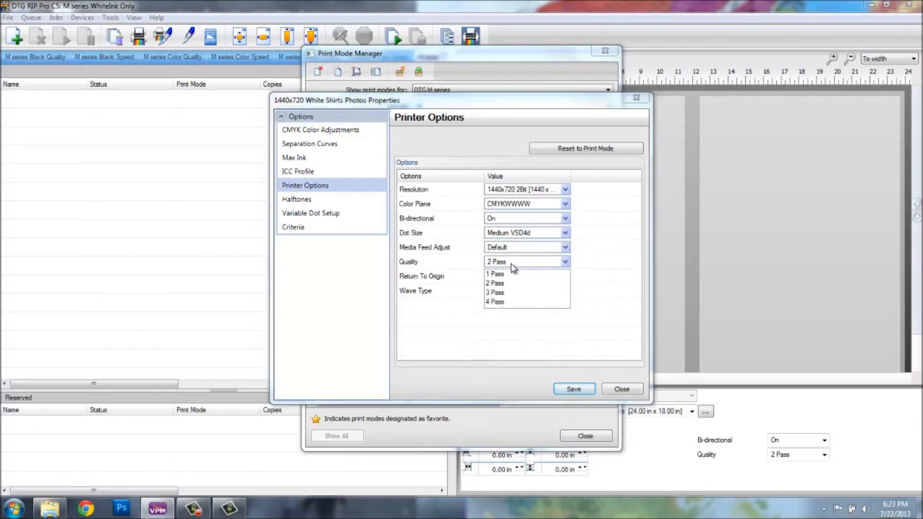
pyautogui.click(511, 293)
pyautogui.click(515, 292)
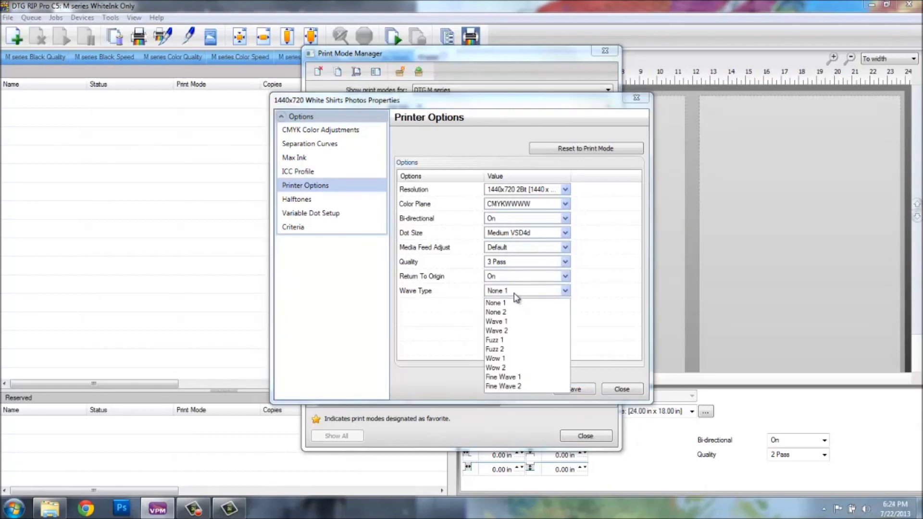
pyautogui.click(507, 331)
pyautogui.click(575, 387)
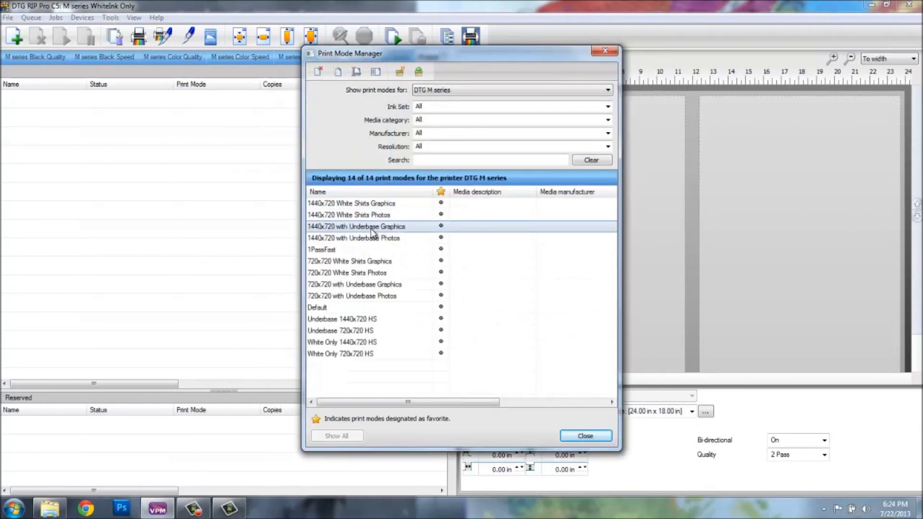
# Step: Set the quality of the 1440x720 with Underbase Graphics print mode to 3 Pass and save it
pyautogui.doubleClick(372, 229)
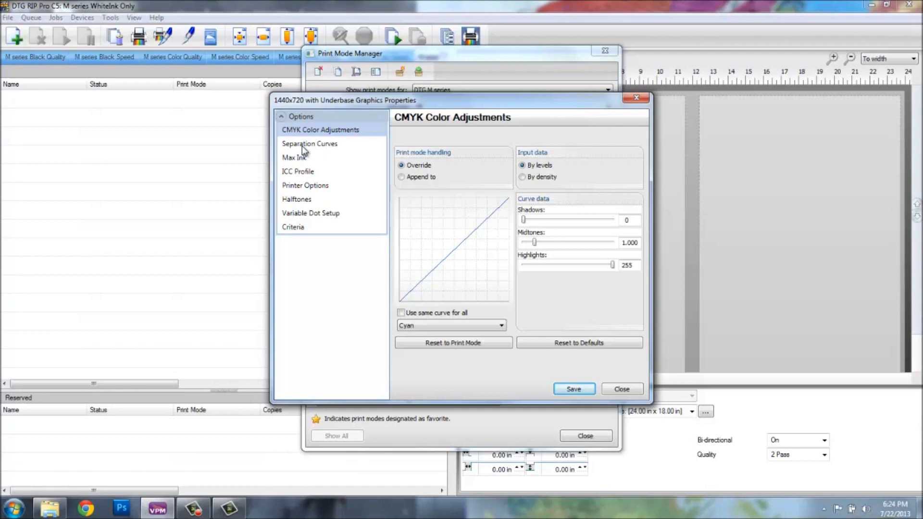
pyautogui.click(308, 187)
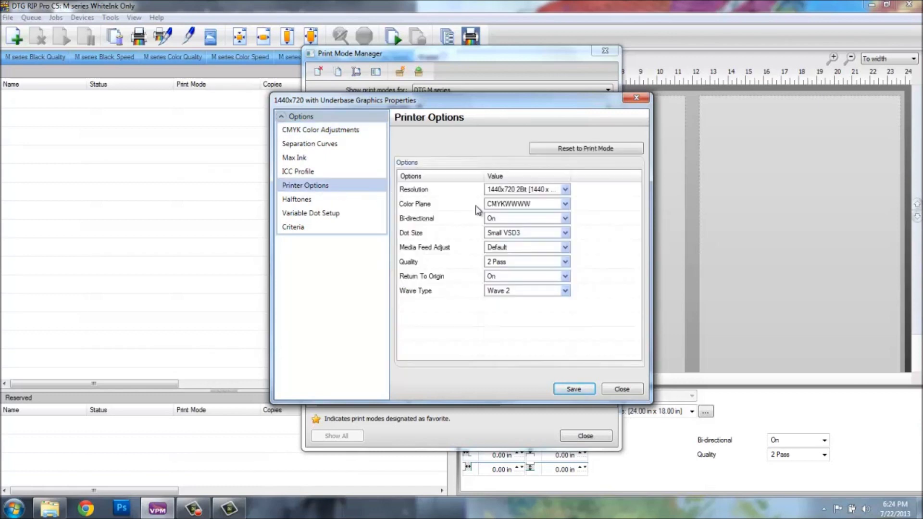
pyautogui.click(503, 267)
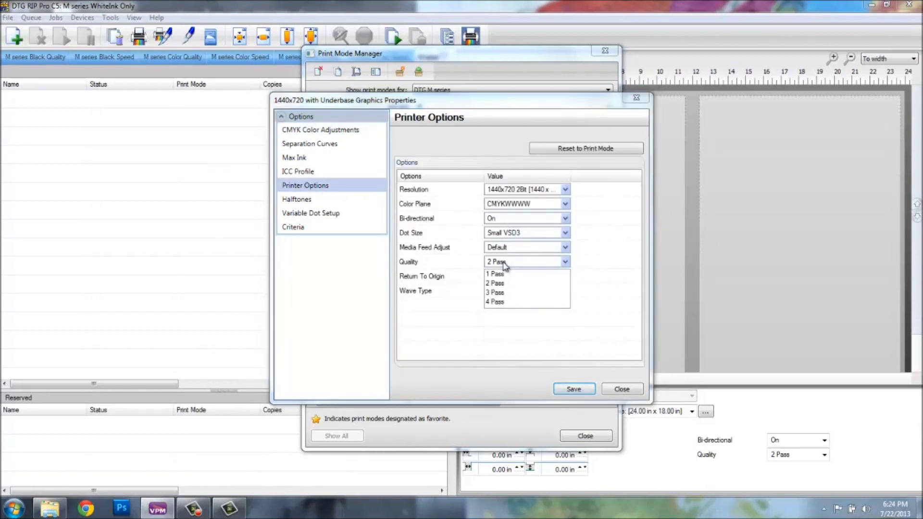
pyautogui.click(510, 294)
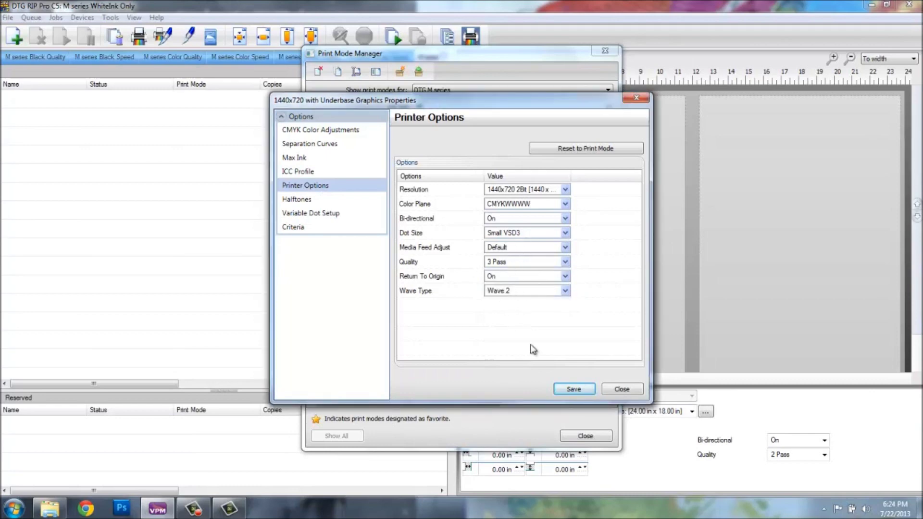
pyautogui.click(574, 389)
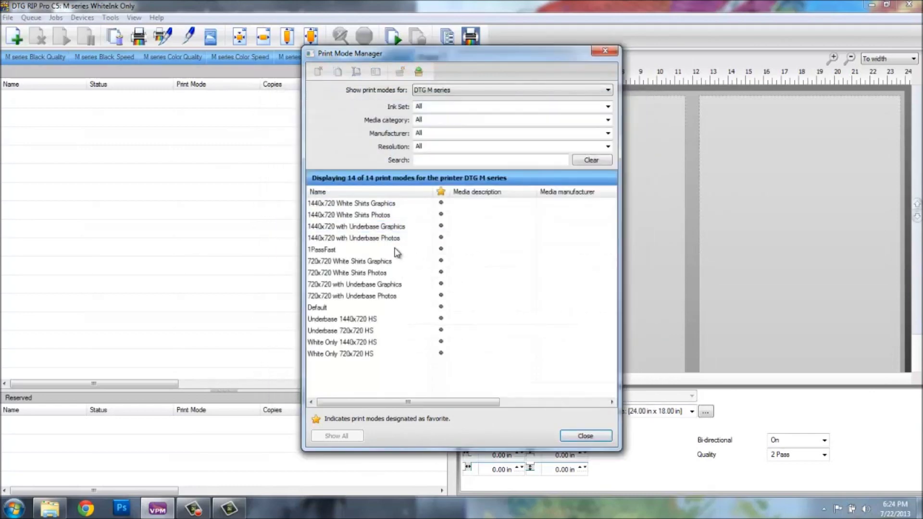
# Step: Set the quality of the 1440x720 with Underbase Photos print mode to 3 Pass and save it
pyautogui.doubleClick(397, 239)
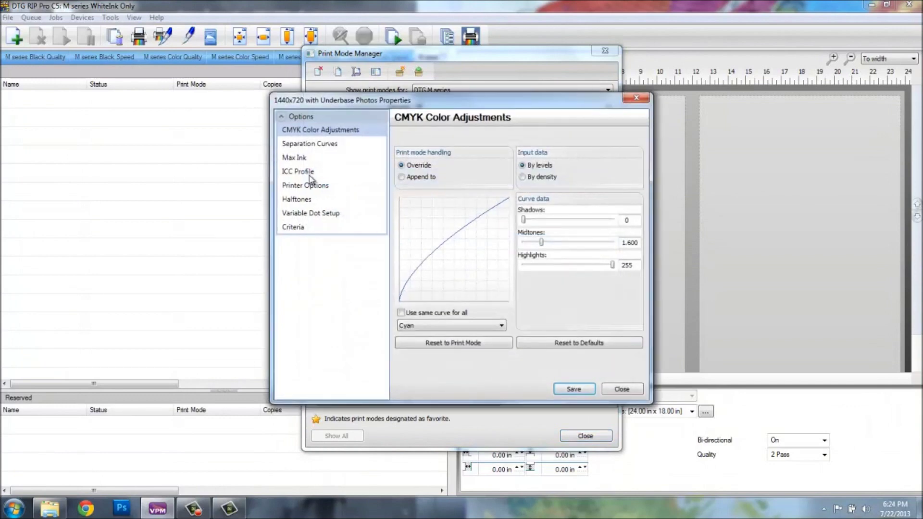
pyautogui.click(311, 185)
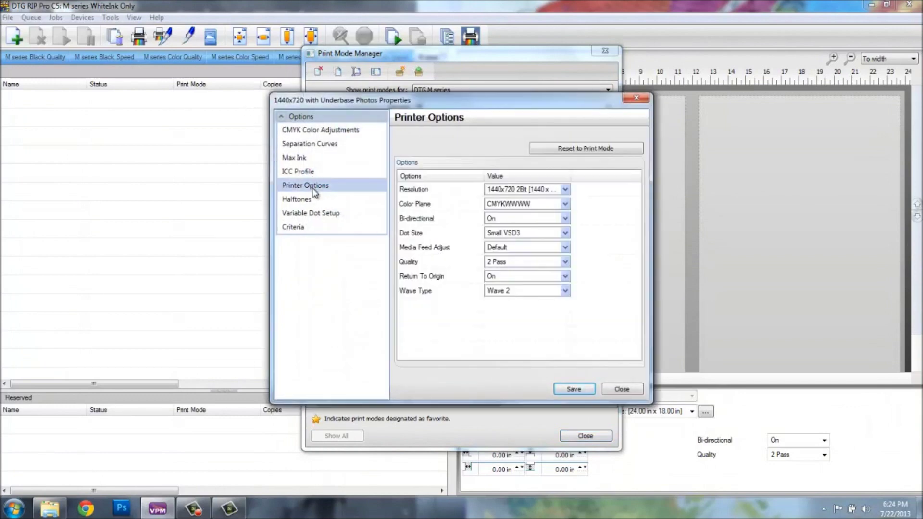
pyautogui.click(509, 263)
pyautogui.click(513, 292)
pyautogui.click(566, 393)
# Step: Set the quality of the 720x720 White Shirts Graphics print mode to 3 Pass and save it
pyautogui.click(367, 264)
pyautogui.doubleClick(367, 266)
pyautogui.click(323, 185)
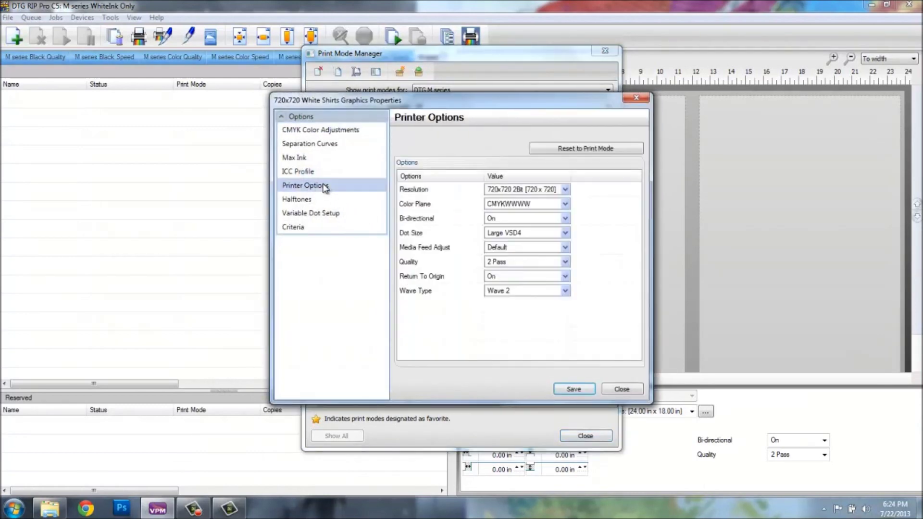
pyautogui.click(491, 264)
pyautogui.click(510, 291)
pyautogui.click(574, 389)
# Step: Set the quality of the 720x720 White Shirts Photos print mode to 3 Pass and save it
pyautogui.click(375, 283)
pyautogui.doubleClick(375, 272)
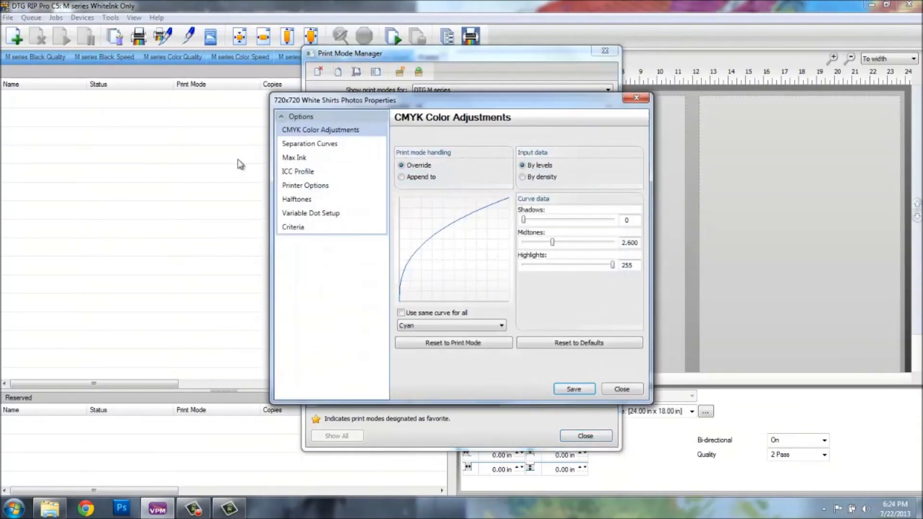
pyautogui.click(291, 187)
pyautogui.click(509, 264)
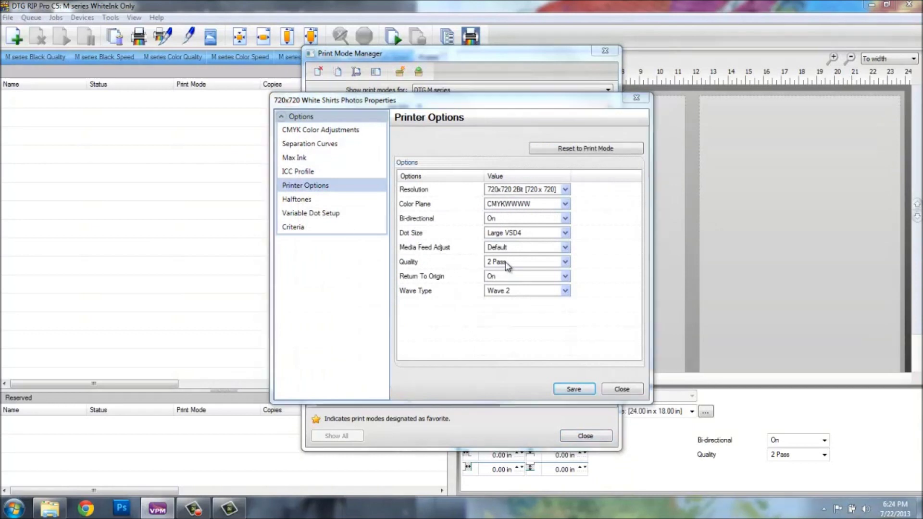
pyautogui.click(499, 292)
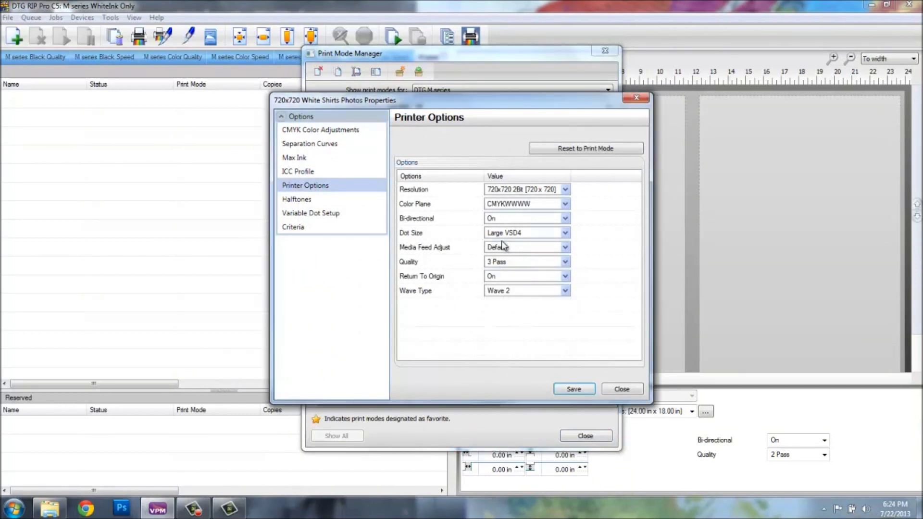
pyautogui.click(571, 390)
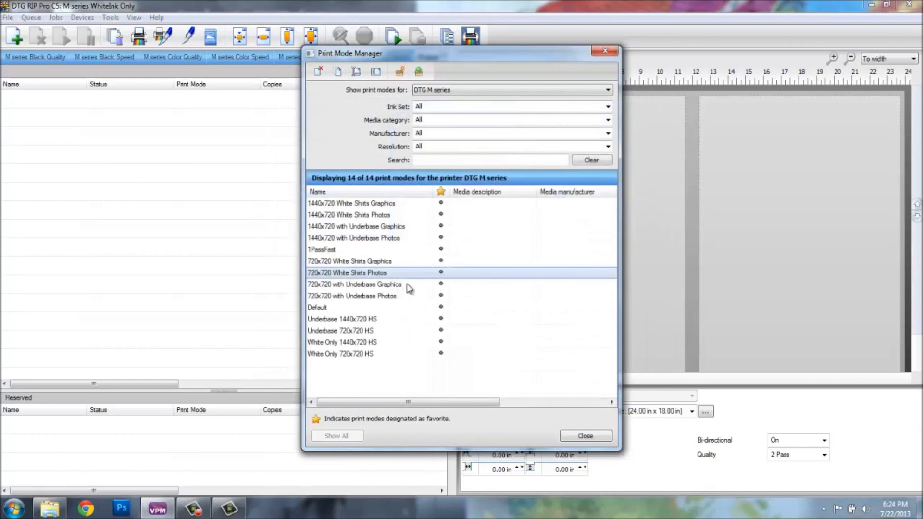
# Step: Set the quality of the 720x720 with Underbase Graphics print mode to 3 Pass and save it
pyautogui.doubleClick(341, 286)
pyautogui.click(319, 186)
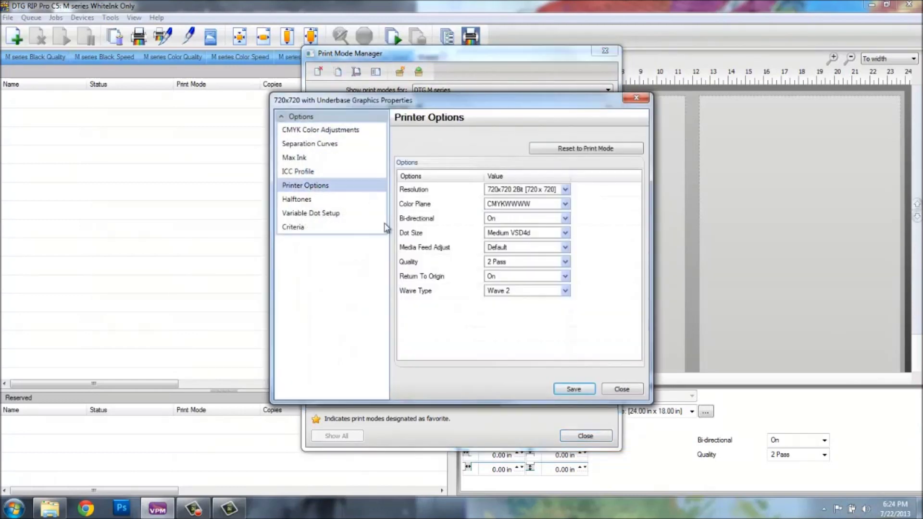
pyautogui.click(518, 264)
pyautogui.click(513, 297)
pyautogui.click(575, 389)
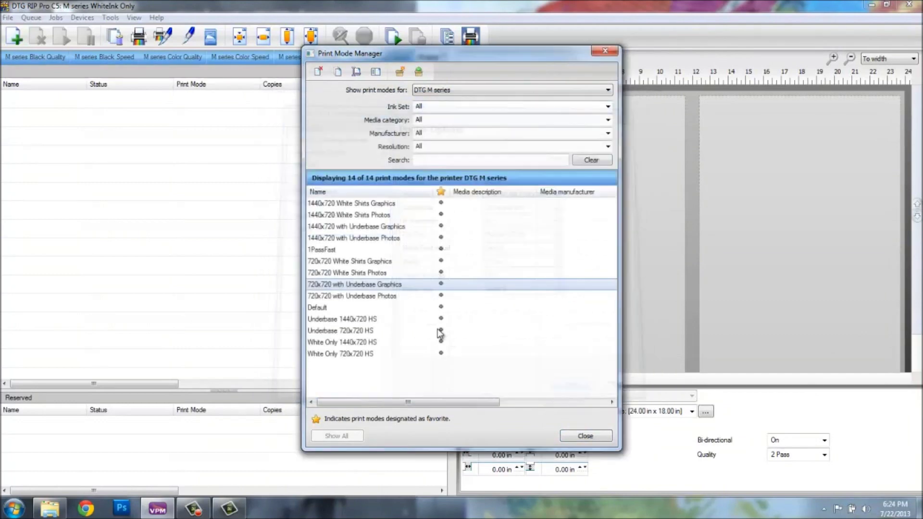
# Step: Set the quality of the 720x720 with Underbase Photos print mode to 3 Pass and save it
pyautogui.doubleClick(370, 295)
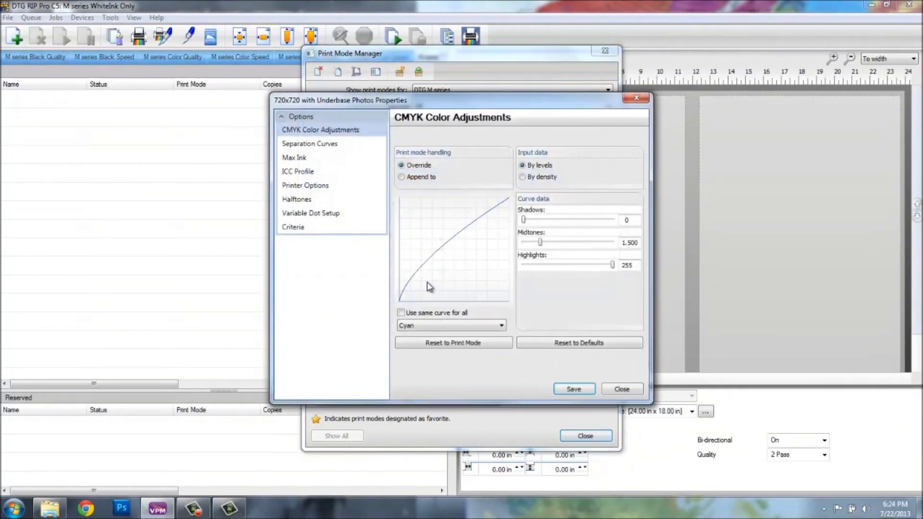
pyautogui.click(311, 199)
pyautogui.click(313, 186)
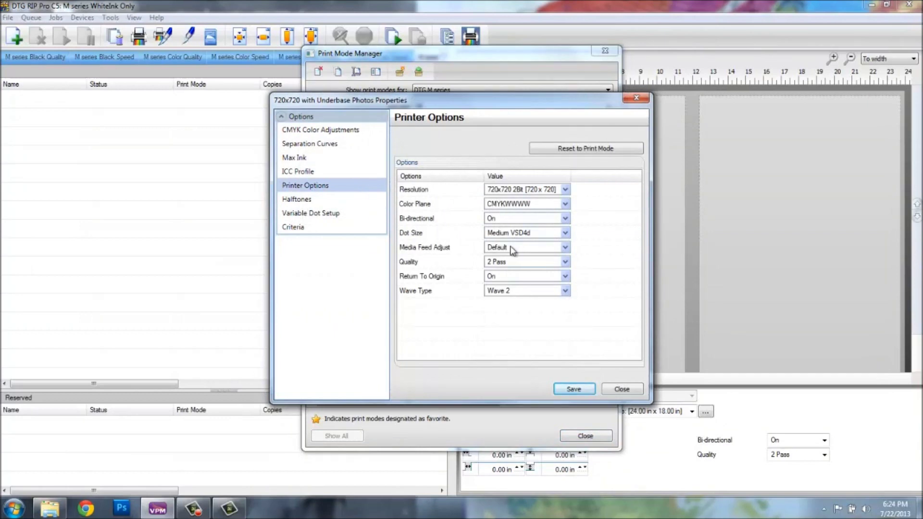
pyautogui.click(506, 263)
pyautogui.click(500, 293)
pyautogui.click(572, 388)
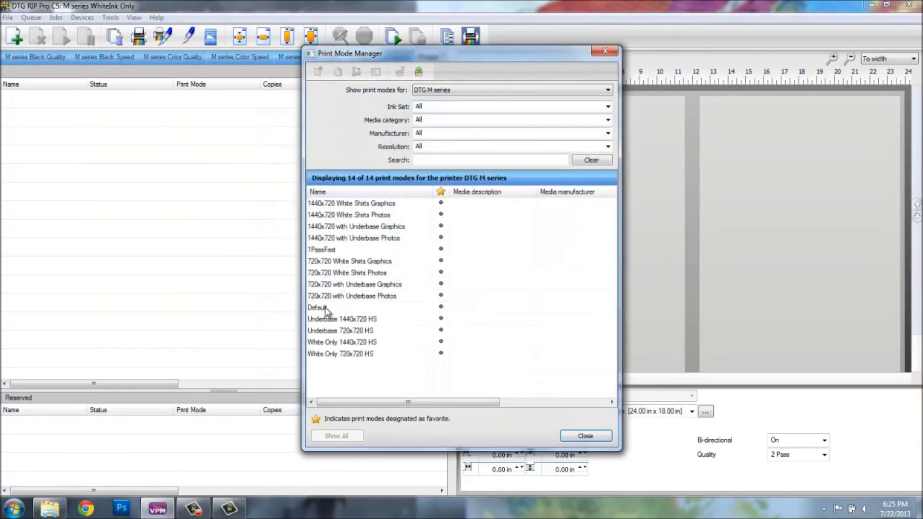
# Step: Set the quality of the White Only 1440x720 HS print mode to 3 Pass and save it
pyautogui.click(355, 321)
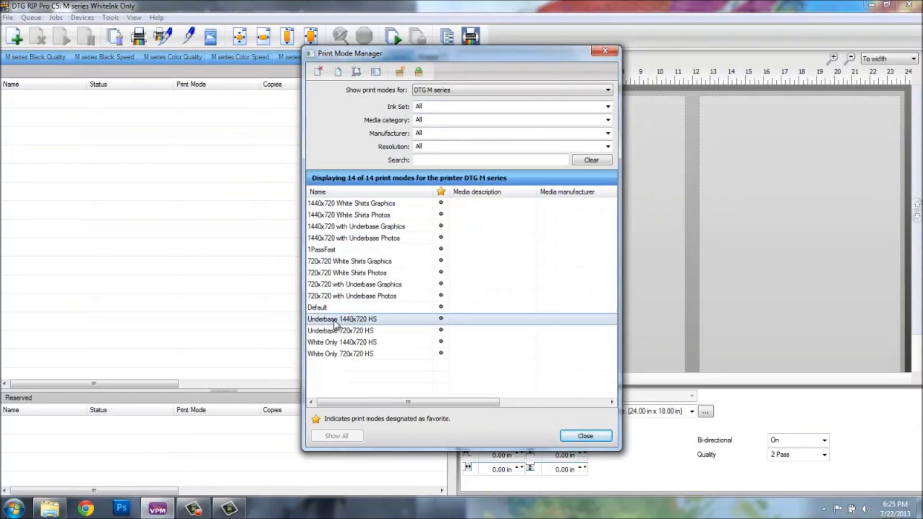
pyautogui.doubleClick(350, 343)
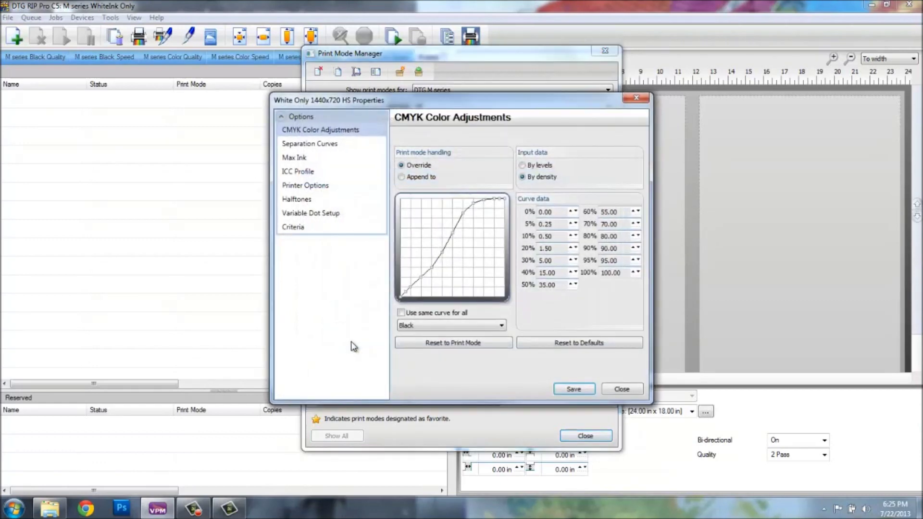
pyautogui.click(321, 187)
pyautogui.click(498, 262)
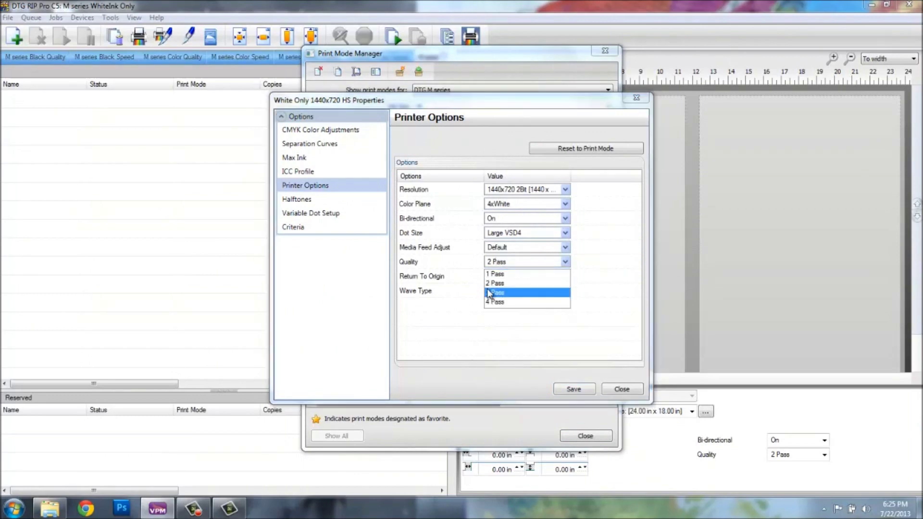
pyautogui.click(490, 294)
pyautogui.click(591, 391)
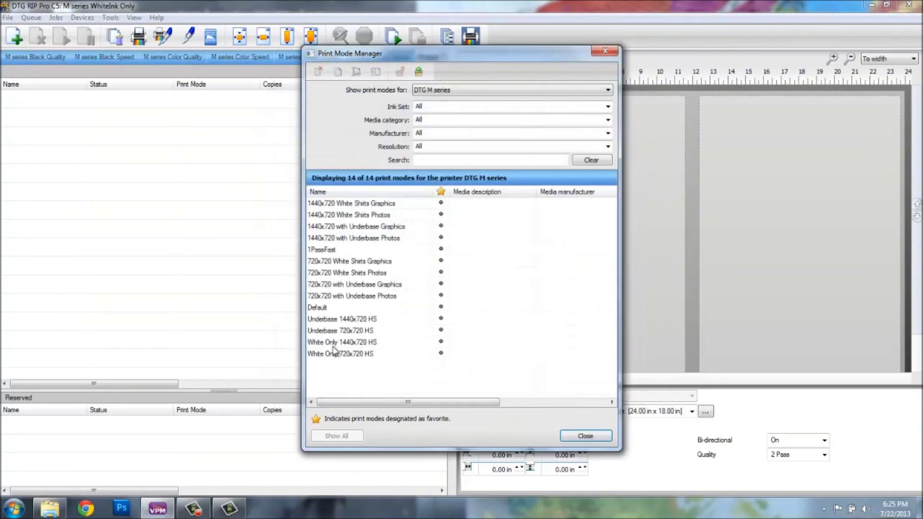
# Step: Set the quality of the White Only 720x720 HS print mode to 3 Pass and save it
pyautogui.click(346, 354)
pyautogui.doubleClick(346, 354)
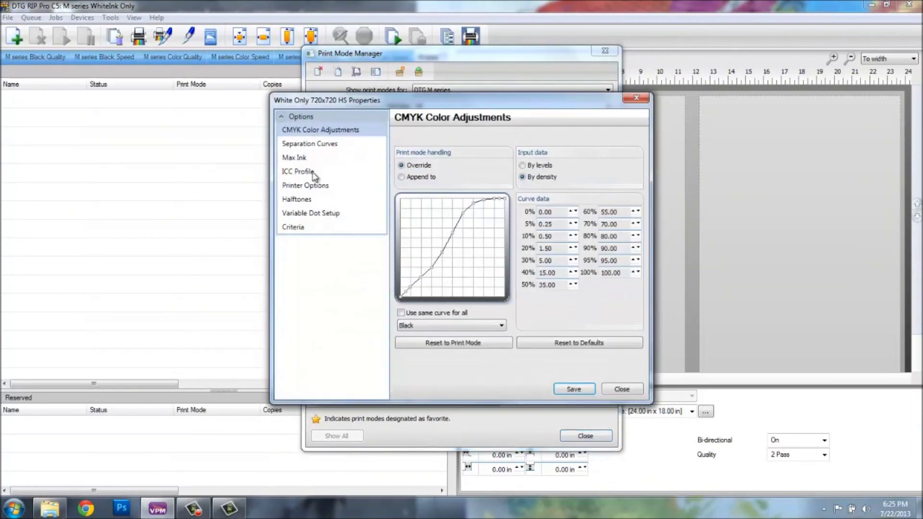
pyautogui.click(302, 187)
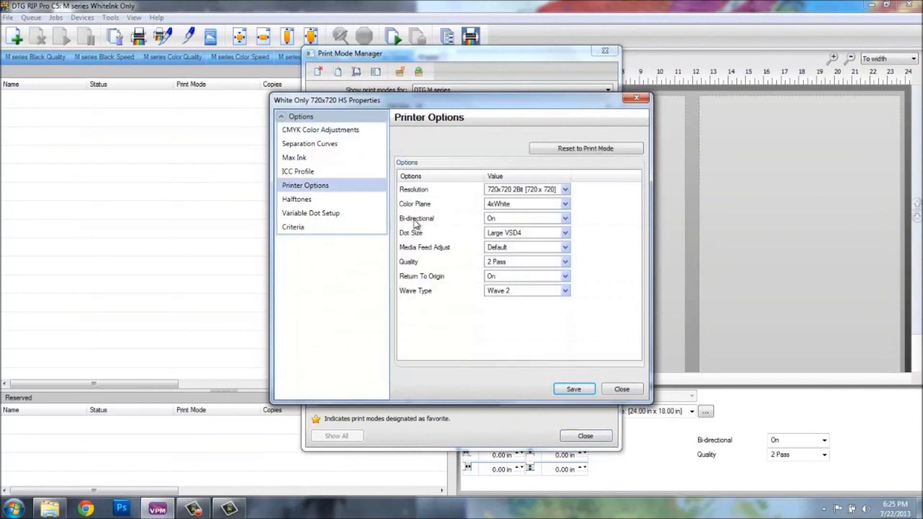
pyautogui.click(510, 262)
pyautogui.click(500, 293)
pyautogui.click(580, 390)
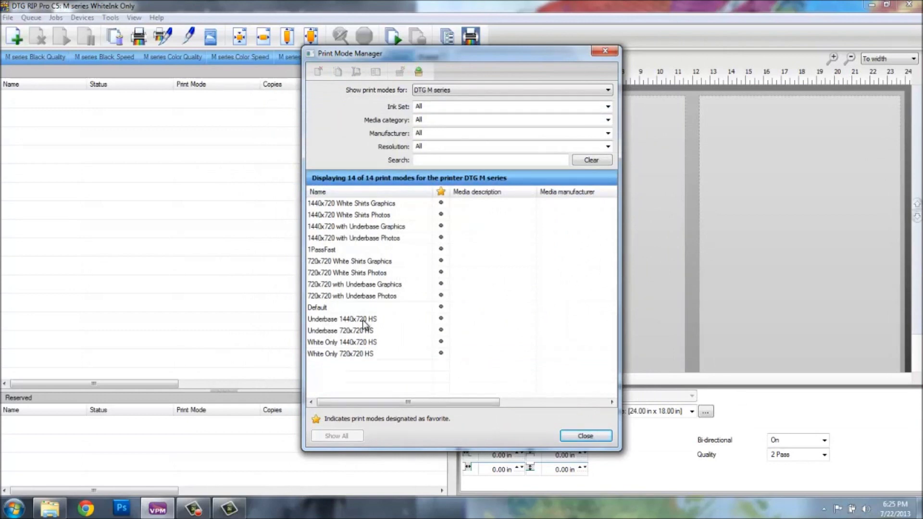
# Step: In the printer options of the Underbase 1440x720 HS print mode, choose 2 Pass as the quality
pyautogui.click(364, 319)
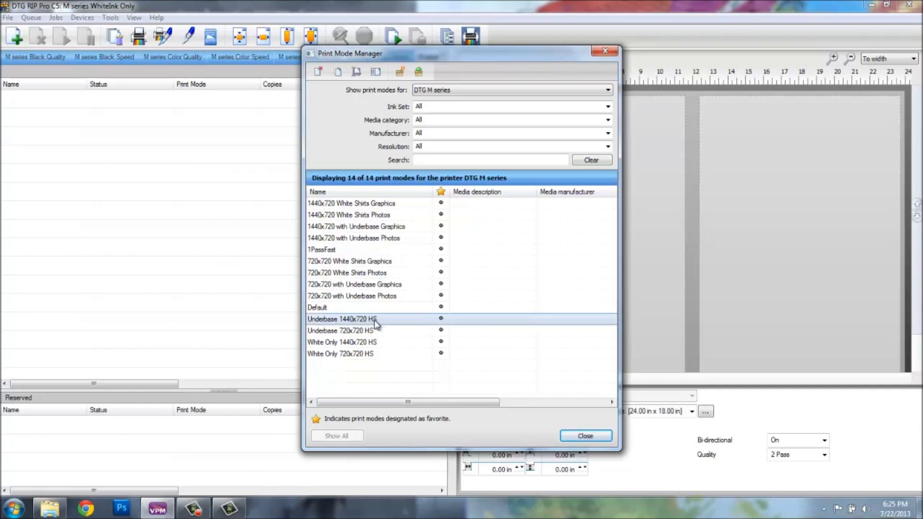
pyautogui.doubleClick(376, 319)
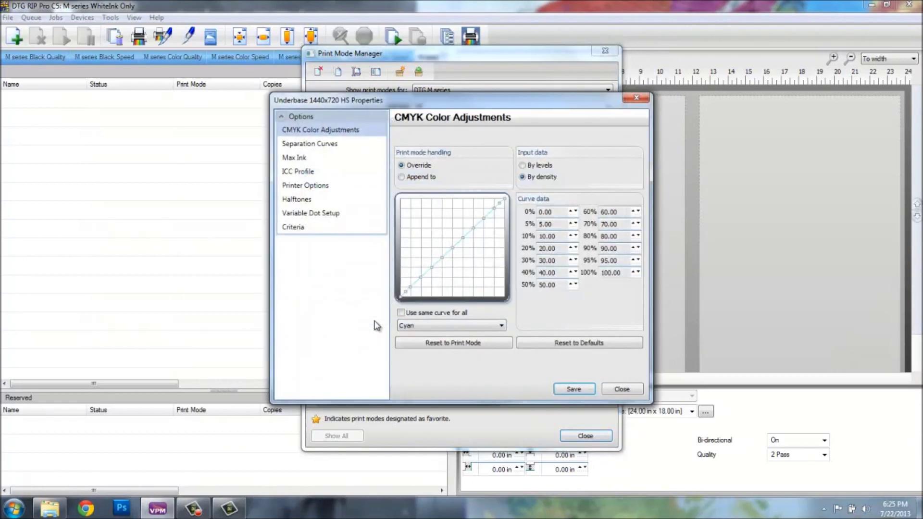
pyautogui.click(317, 187)
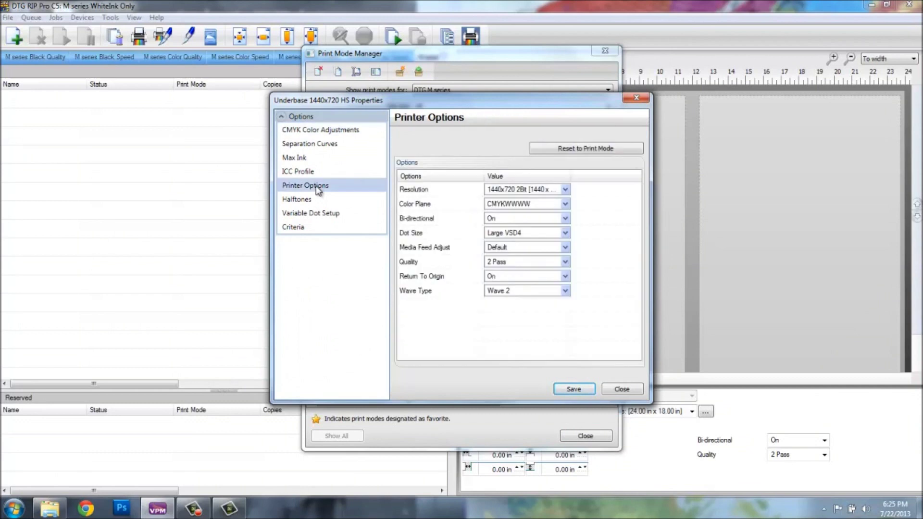
pyautogui.click(504, 263)
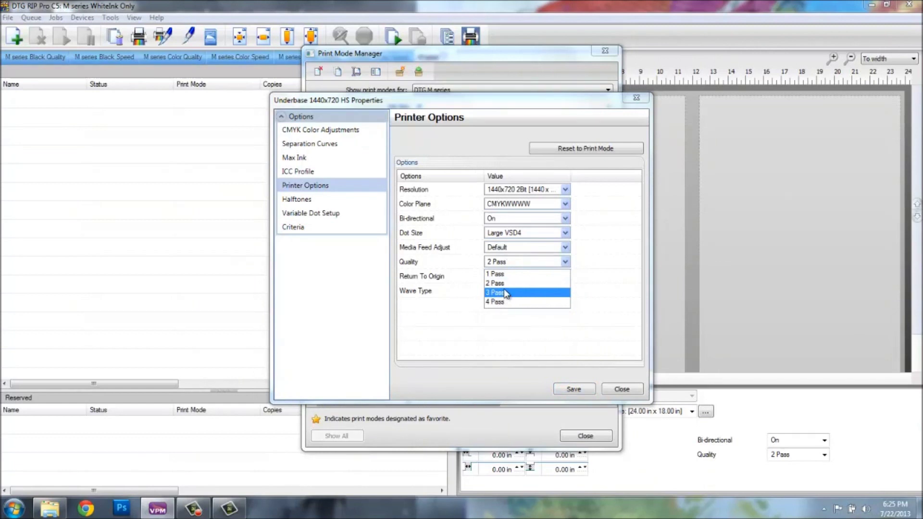
pyautogui.press('Up')
pyautogui.click(499, 287)
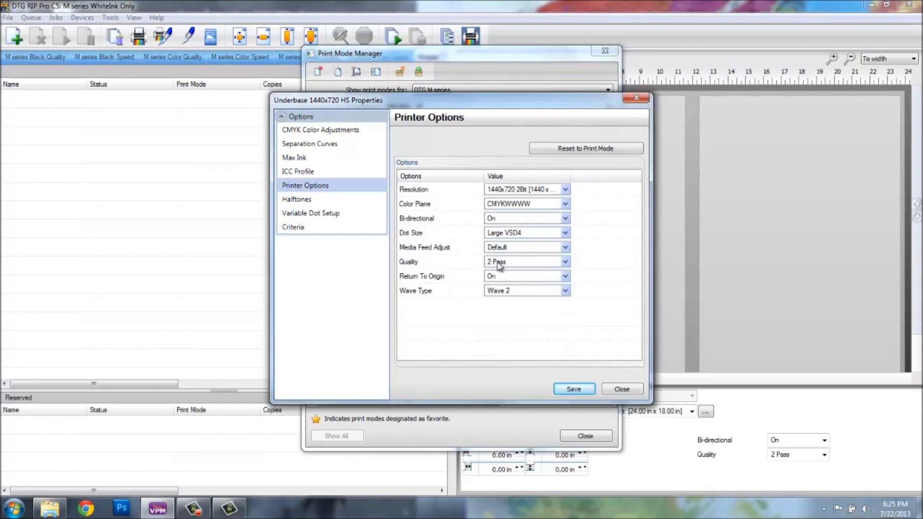
# Step: Reshape the Underbase 1440x720 HS white separation curve to about 11 at 50%, 39 at 70%, 72 at 90% and 98 at 100%, and save
pyautogui.click(306, 145)
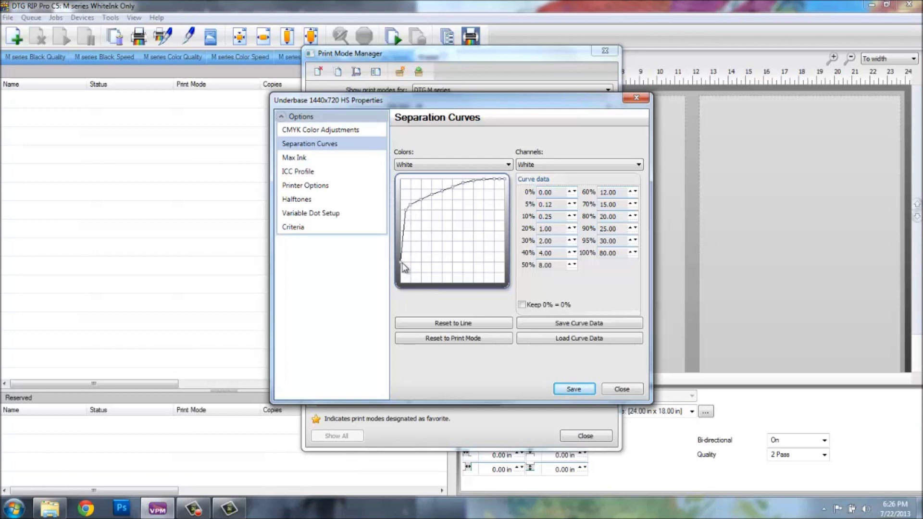
pyautogui.moveTo(401, 263); pyautogui.dragTo(399, 276)
pyautogui.moveTo(402, 277); pyautogui.dragTo(401, 281)
pyautogui.moveTo(406, 208); pyautogui.dragTo(406, 265)
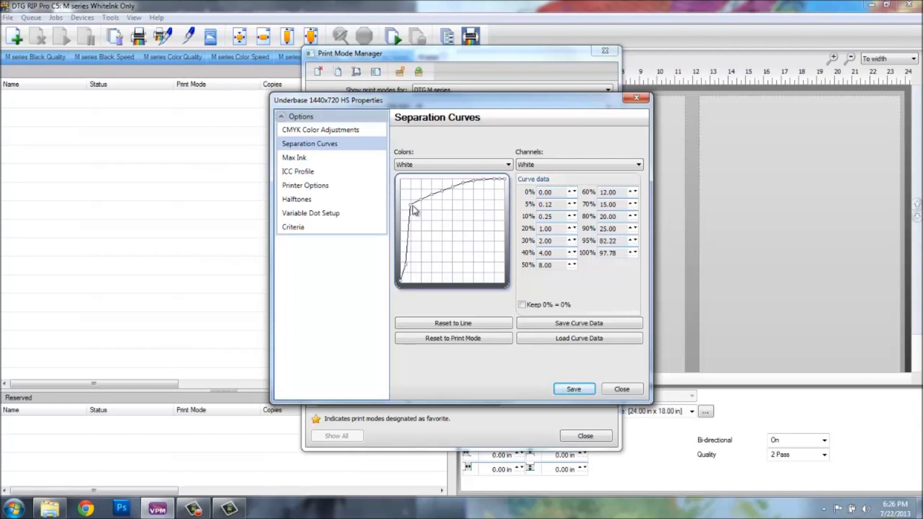
pyautogui.moveTo(410, 206); pyautogui.dragTo(421, 237)
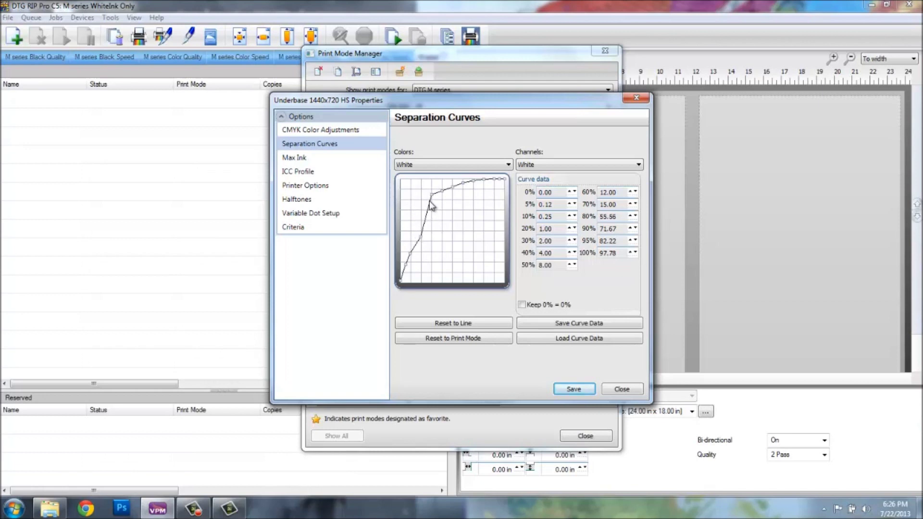
pyautogui.moveTo(431, 196)
pyautogui.mouseDown()
pyautogui.moveTo(433, 220)
pyautogui.moveTo(450, 202)
pyautogui.moveTo(443, 192)
pyautogui.mouseUp()
pyautogui.moveTo(442, 192); pyautogui.dragTo(461, 184)
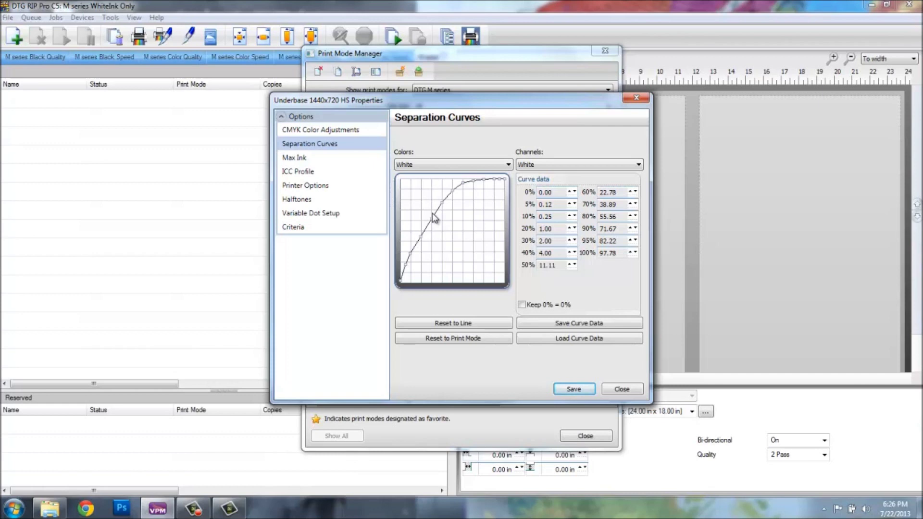
pyautogui.moveTo(433, 219); pyautogui.dragTo(422, 237)
pyautogui.click(564, 390)
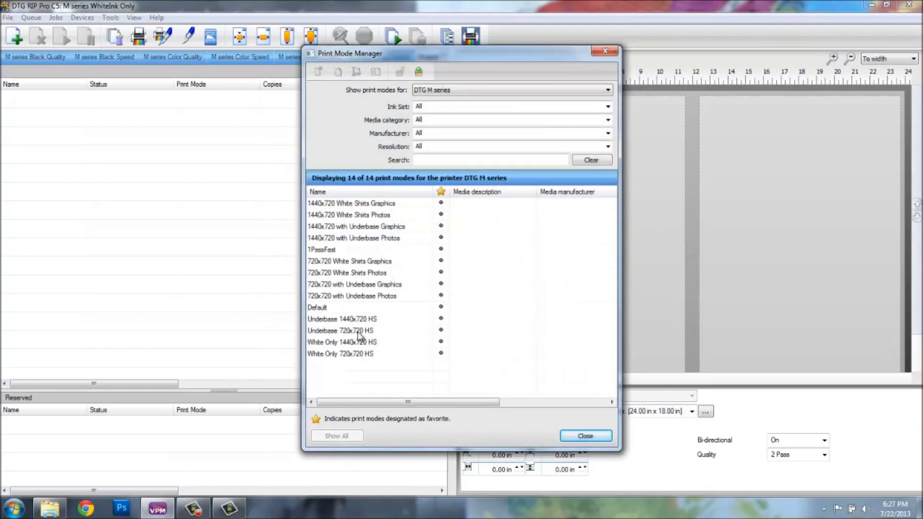
# Step: Reshape the Underbase 720x720 HS white separation curve to about 13 at 50%, 29 at 70%, 54 at 90% and 72 at 95%, save and close the manager
pyautogui.doubleClick(360, 331)
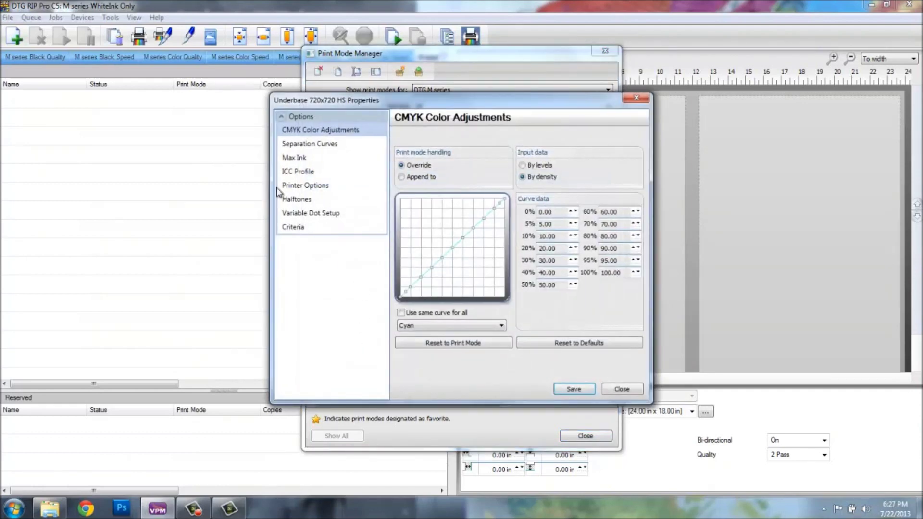
pyautogui.click(330, 145)
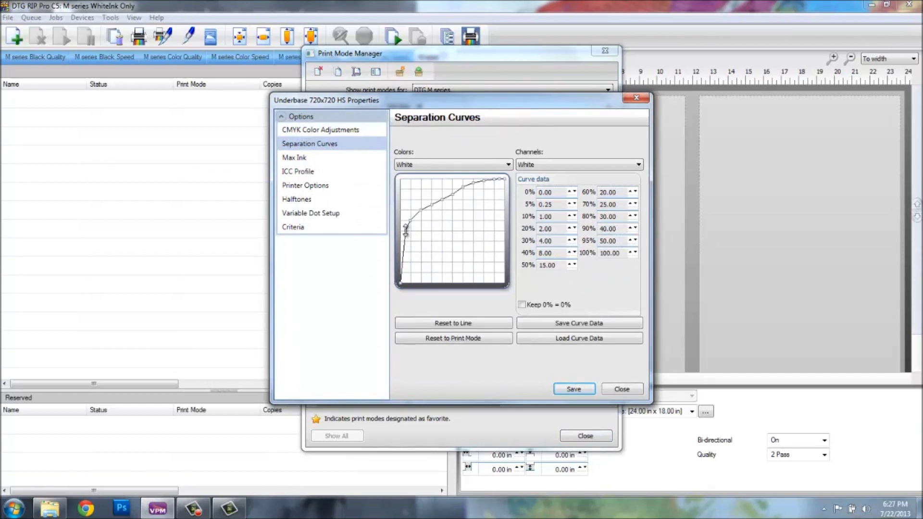
pyautogui.moveTo(405, 230); pyautogui.dragTo(406, 254)
pyautogui.moveTo(410, 220); pyautogui.dragTo(454, 196)
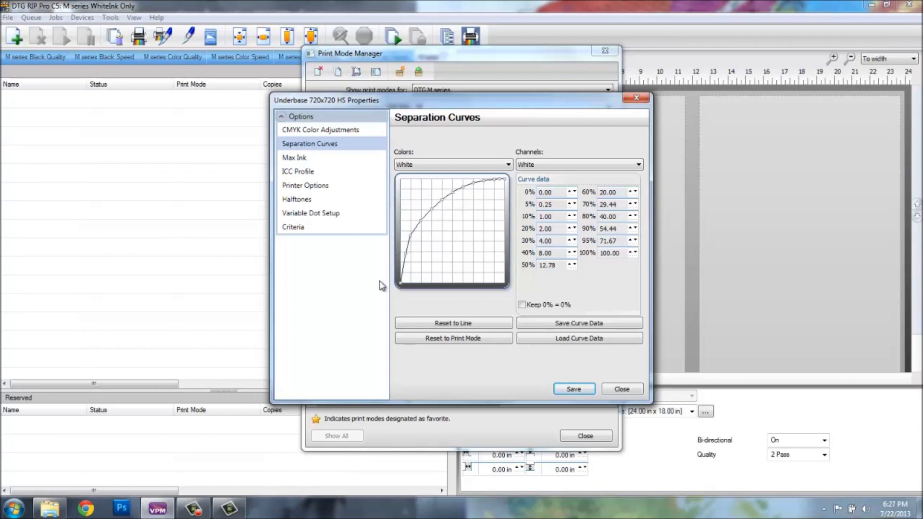
pyautogui.click(575, 390)
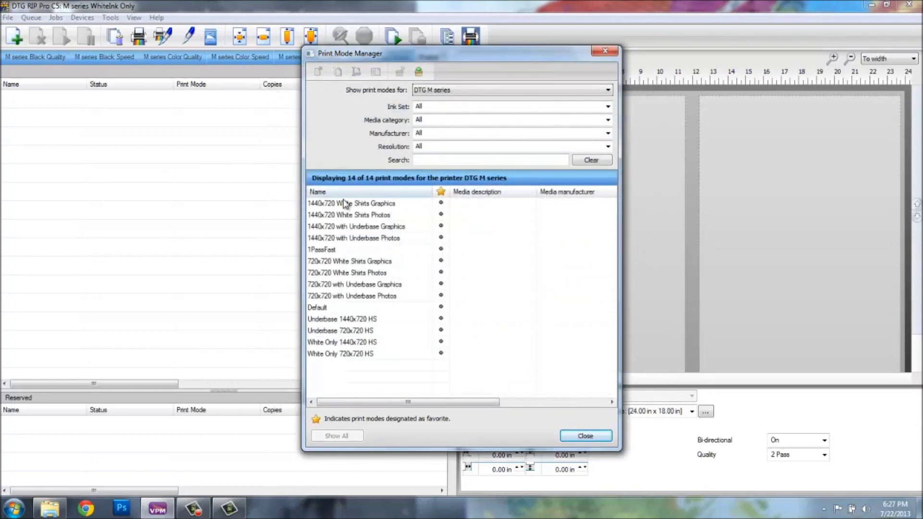
pyautogui.click(582, 436)
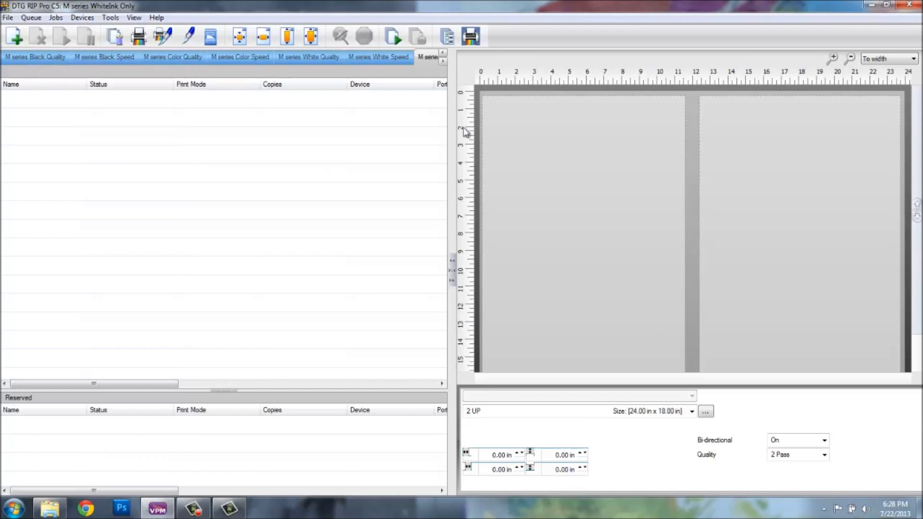
# Step: Set the default print mode of the M series Black Quality queue to 1440x720 with Underbase Photos
pyautogui.click(19, 58)
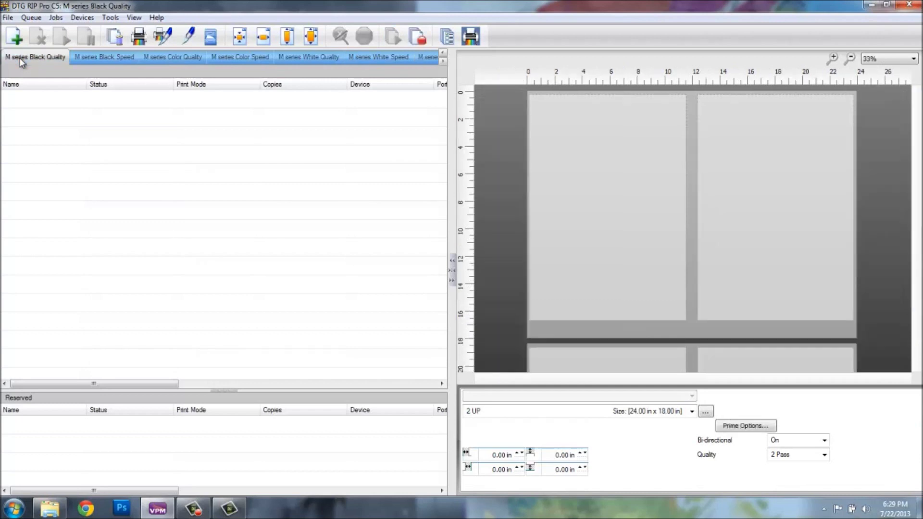
pyautogui.doubleClick(20, 57)
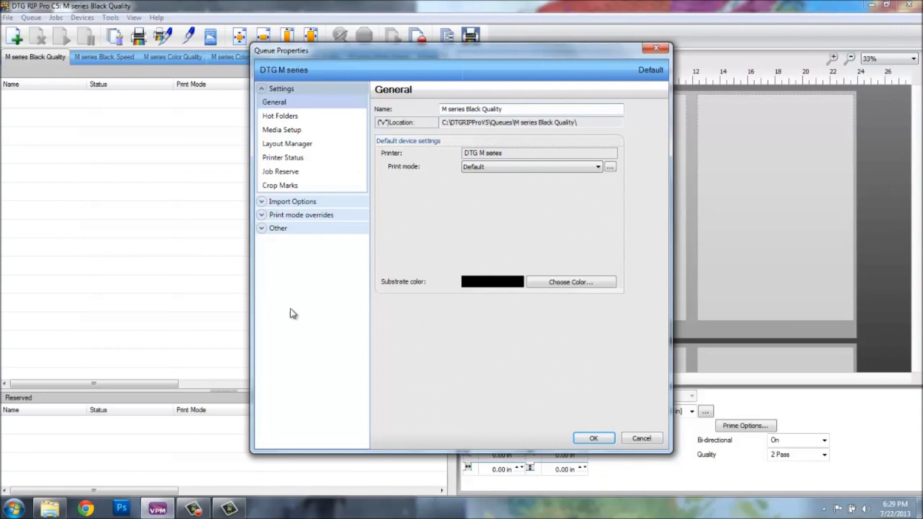
pyautogui.click(493, 170)
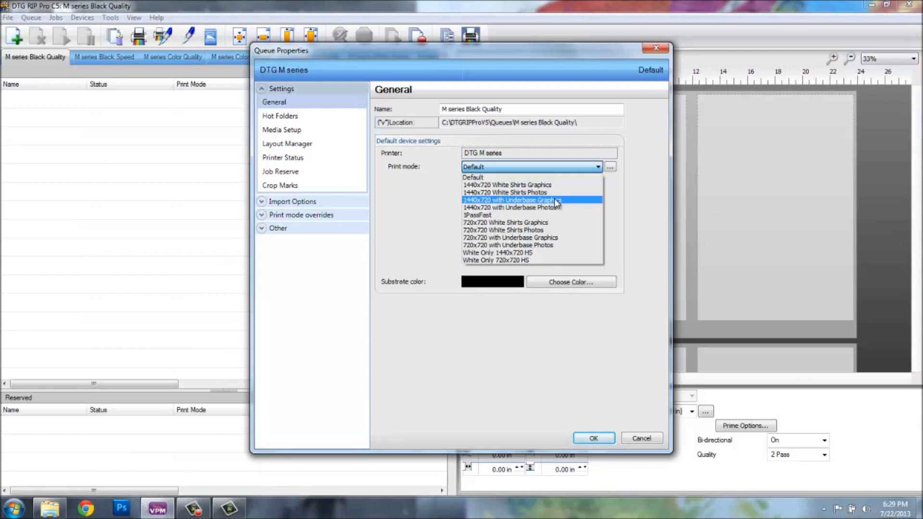
pyautogui.click(523, 209)
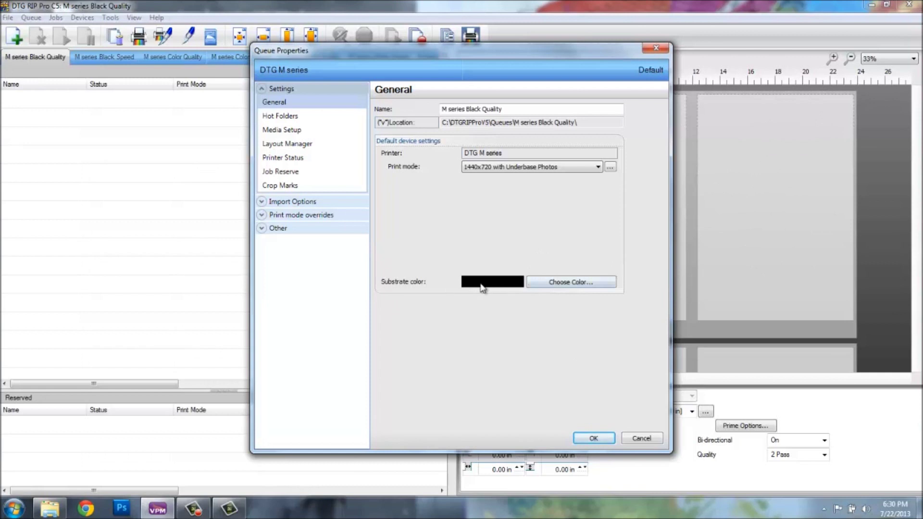
# Step: Select the 2 UP template, 24.00 in x 18.00 in, as the media for the M series Black Quality queue
pyautogui.click(288, 118)
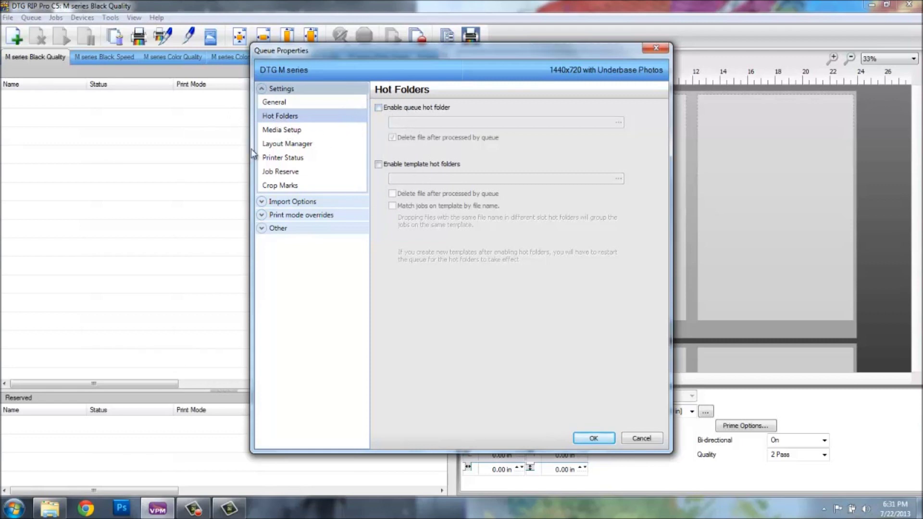
pyautogui.click(290, 134)
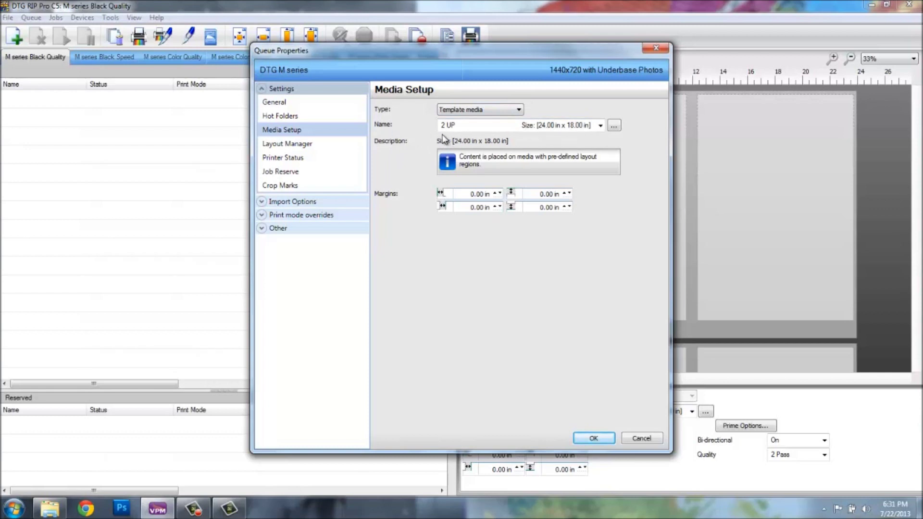
pyautogui.click(601, 126)
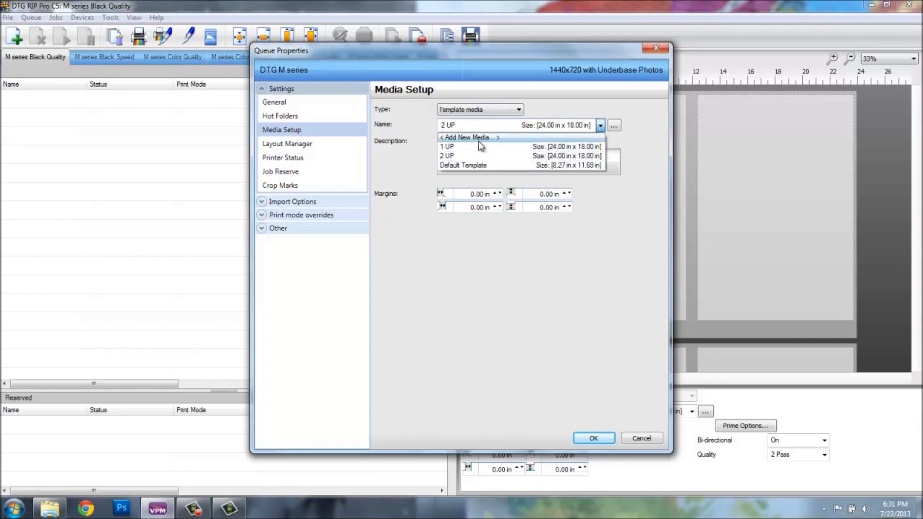
pyautogui.click(465, 158)
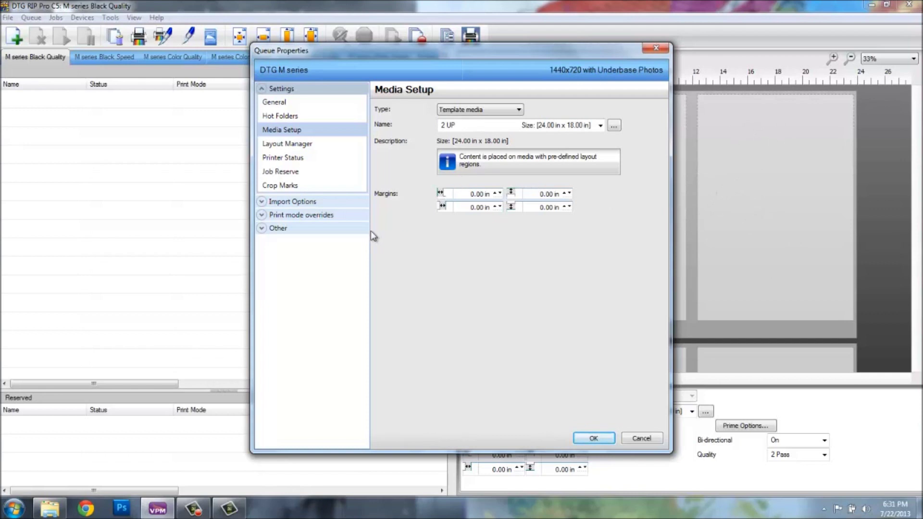
# Step: Review the M series Black Quality queue's layout, printer status and crop mark settings, and enable saving the spool file on job reserve
pyautogui.click(297, 147)
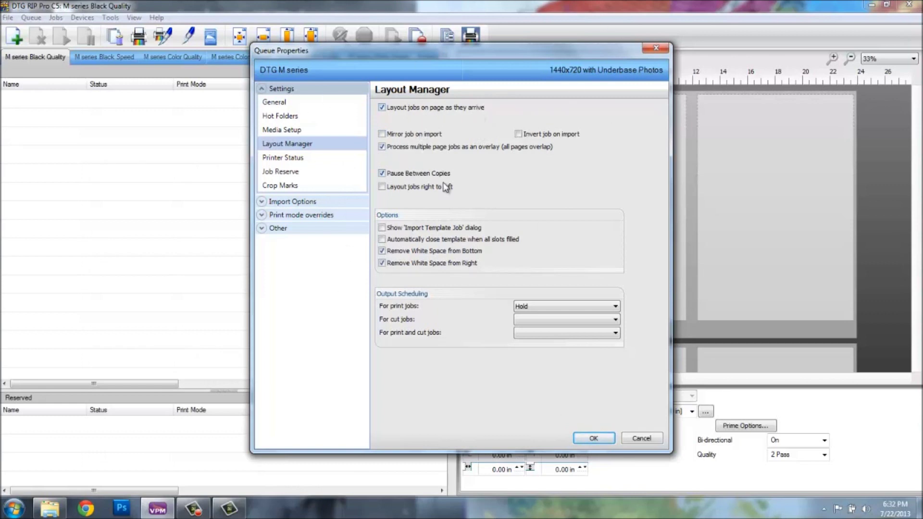
pyautogui.click(296, 161)
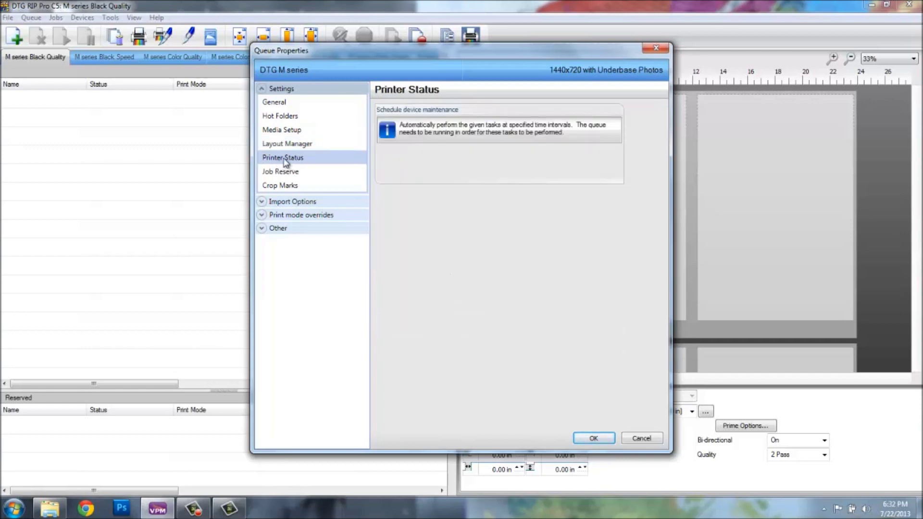
pyautogui.click(275, 174)
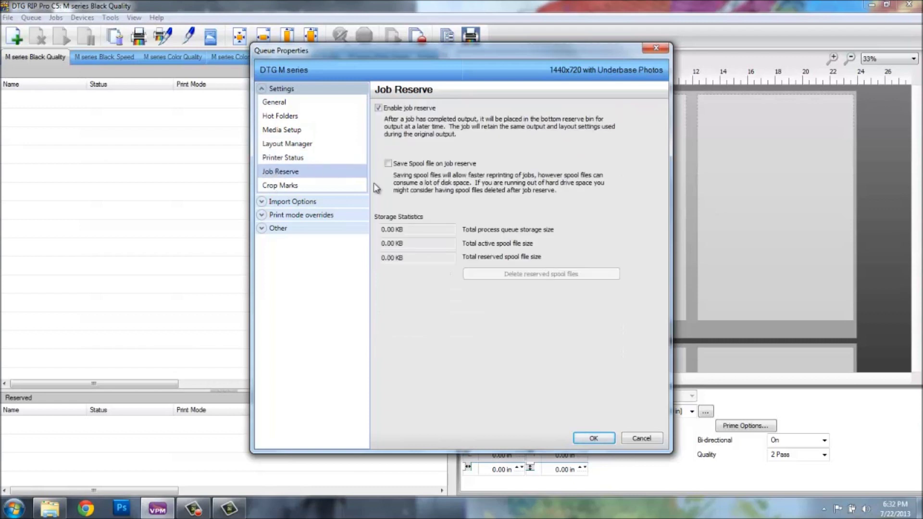
pyautogui.click(388, 163)
pyautogui.click(289, 187)
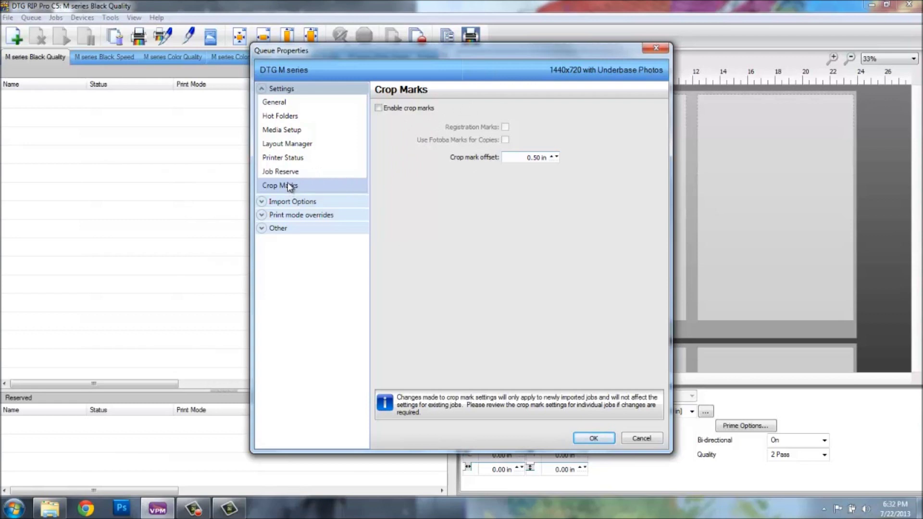
# Step: In the queue's underbase import options, select Underbase 1440x720 HS as the underbase print mode and 19 Medium as the underbase strength
pyautogui.click(275, 204)
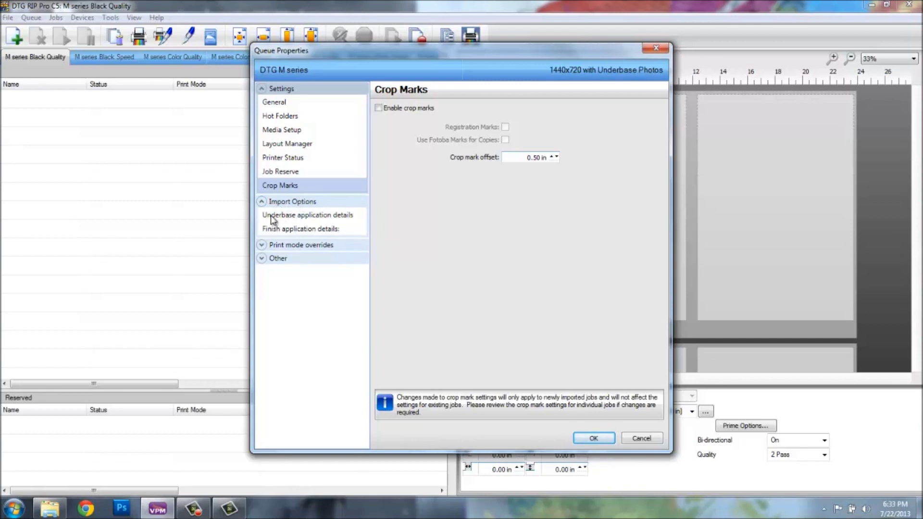
pyautogui.click(270, 215)
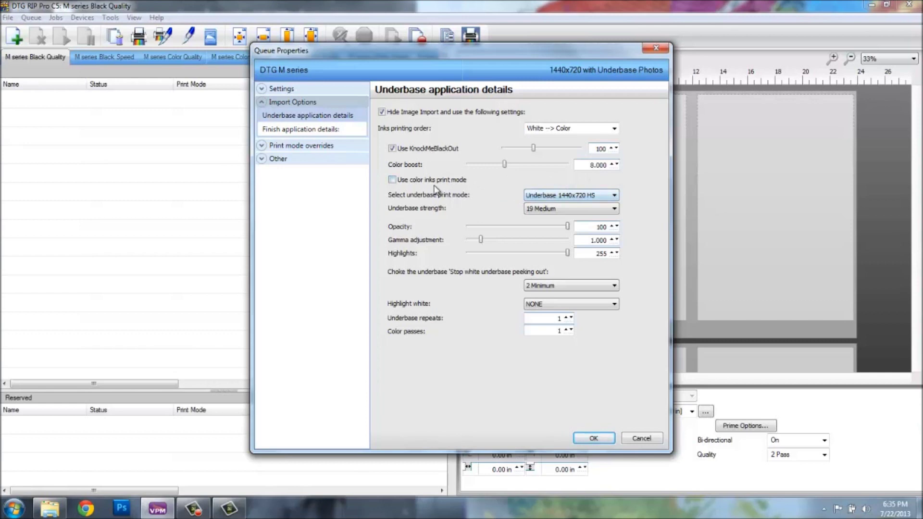
pyautogui.press('Tab')
pyautogui.click(614, 196)
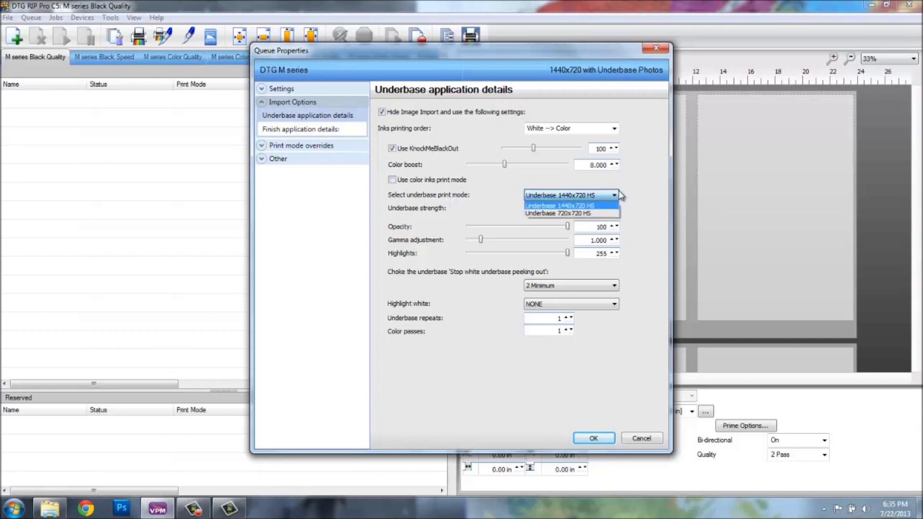
pyautogui.click(583, 206)
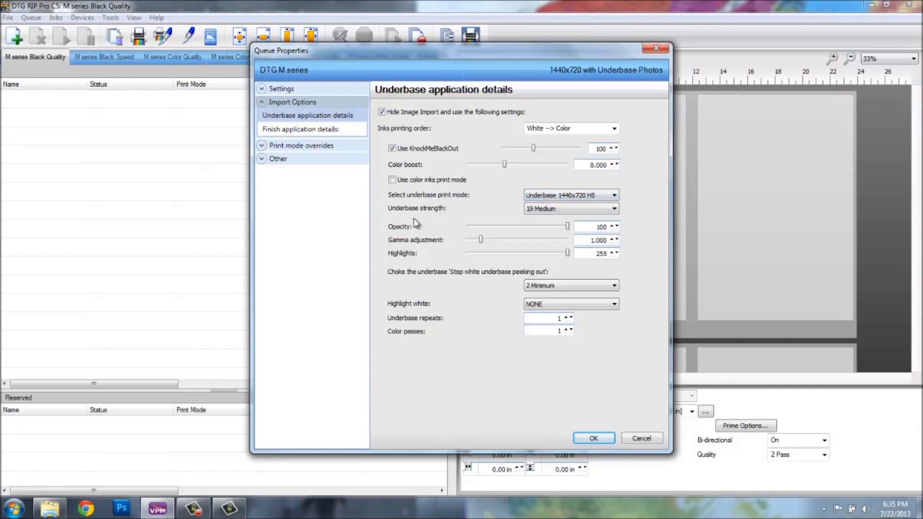
pyautogui.click(615, 209)
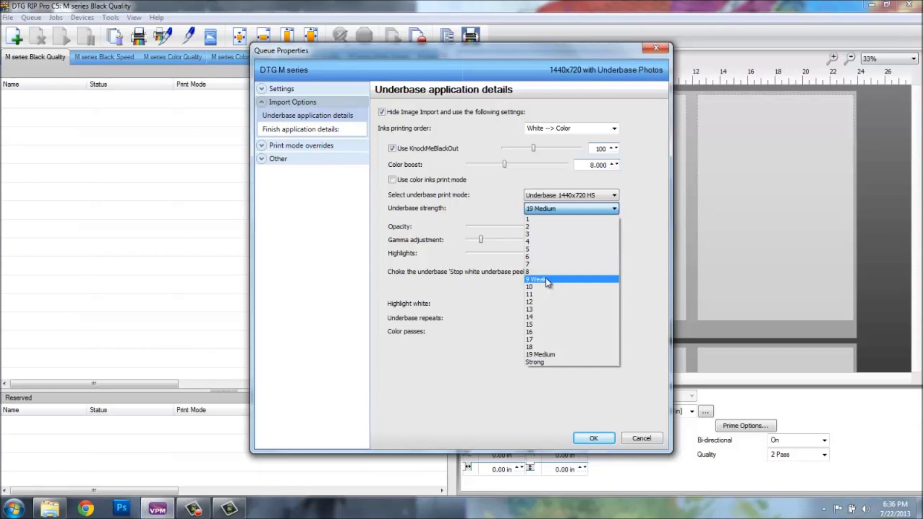
pyautogui.click(552, 355)
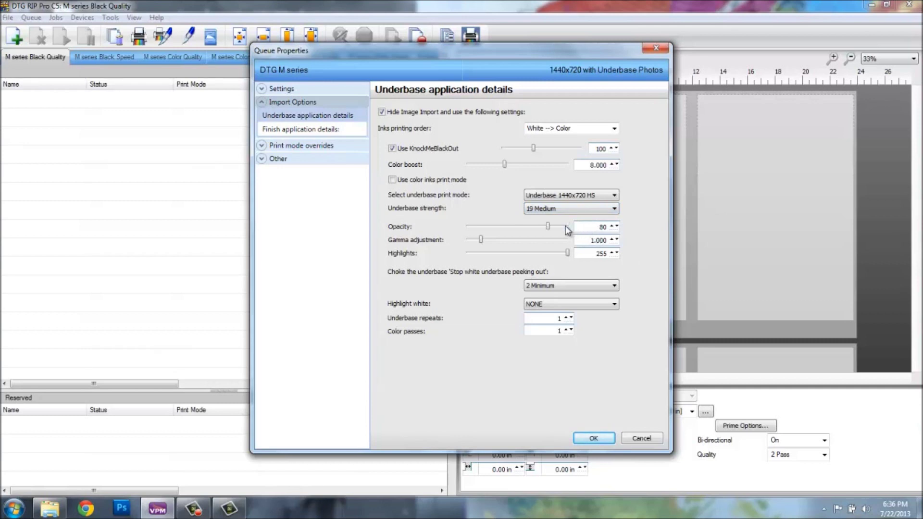
# Step: Set the underbase opacity to 100 and the underbase choke to 3 Medium, keeping highlight white at NONE
pyautogui.click(612, 227)
pyautogui.click(613, 227)
pyautogui.moveTo(613, 228); pyautogui.dragTo(614, 228)
pyautogui.click(567, 285)
pyautogui.click(567, 285)
pyautogui.click(568, 291)
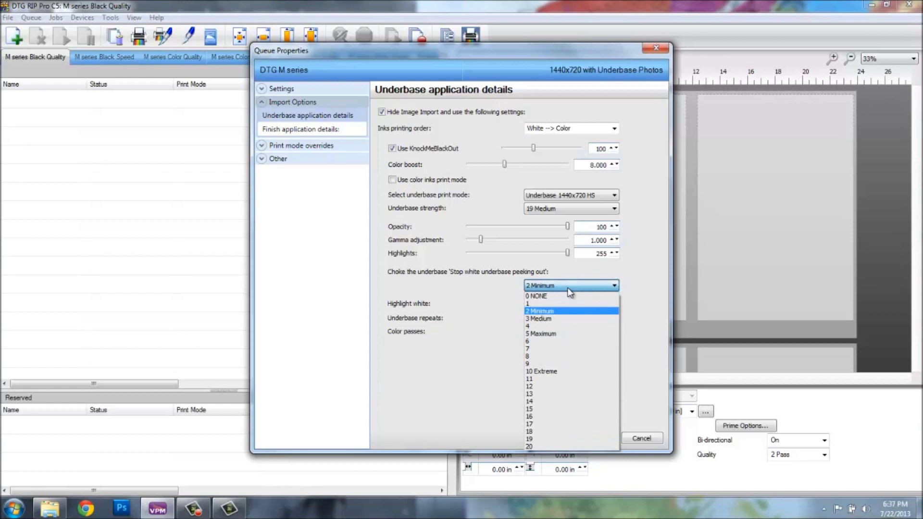
pyautogui.click(561, 319)
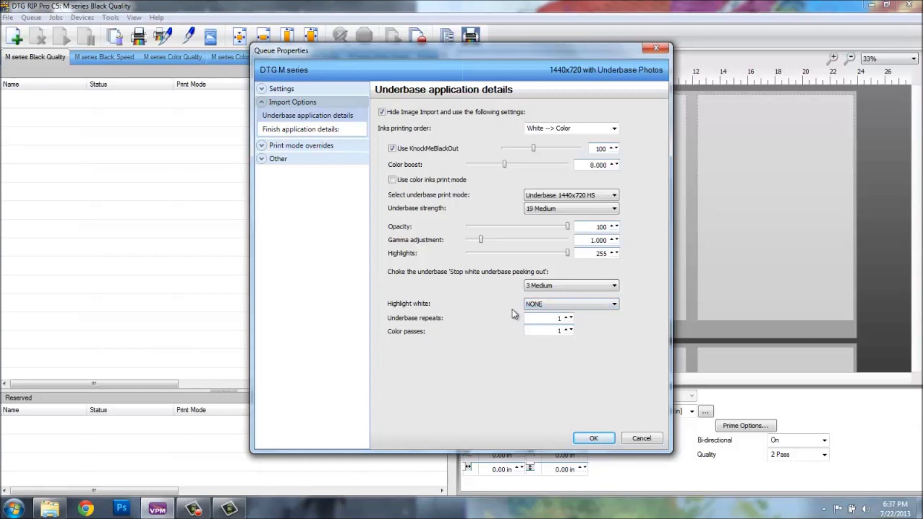
pyautogui.click(565, 308)
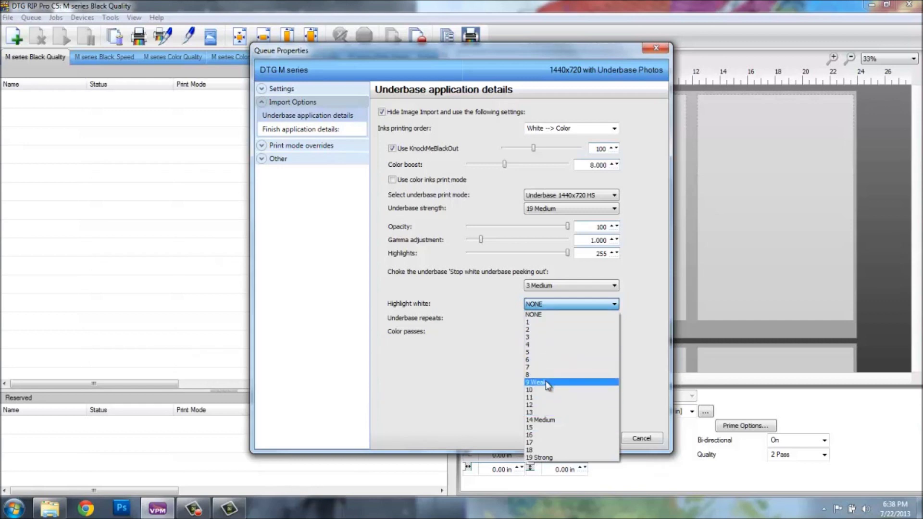
pyautogui.click(484, 393)
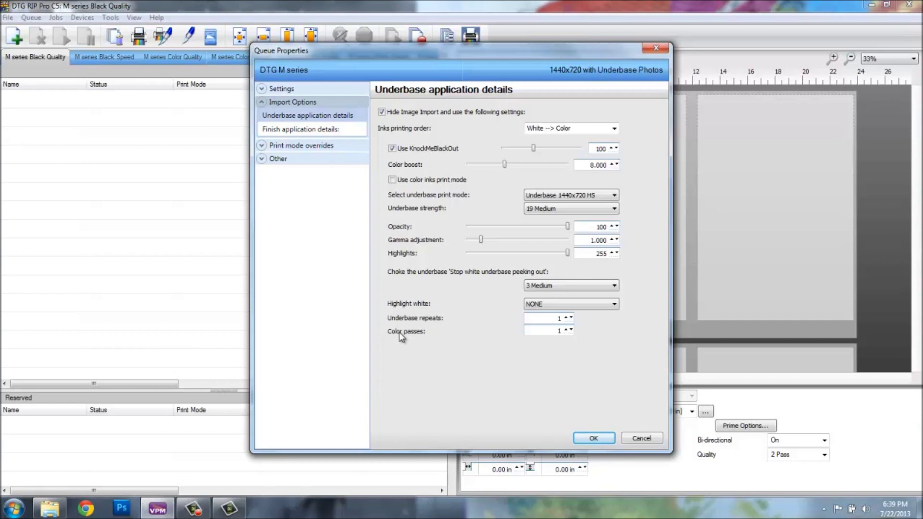
# Step: Set the Black Quality queue's ink costs per liter to 284 for black, 284 for colored and 299 for white
pyautogui.click(308, 130)
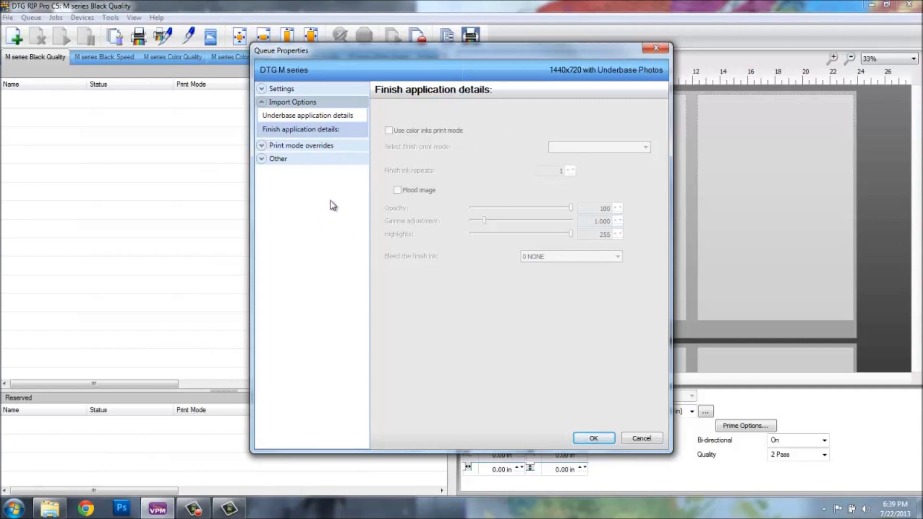
pyautogui.click(277, 146)
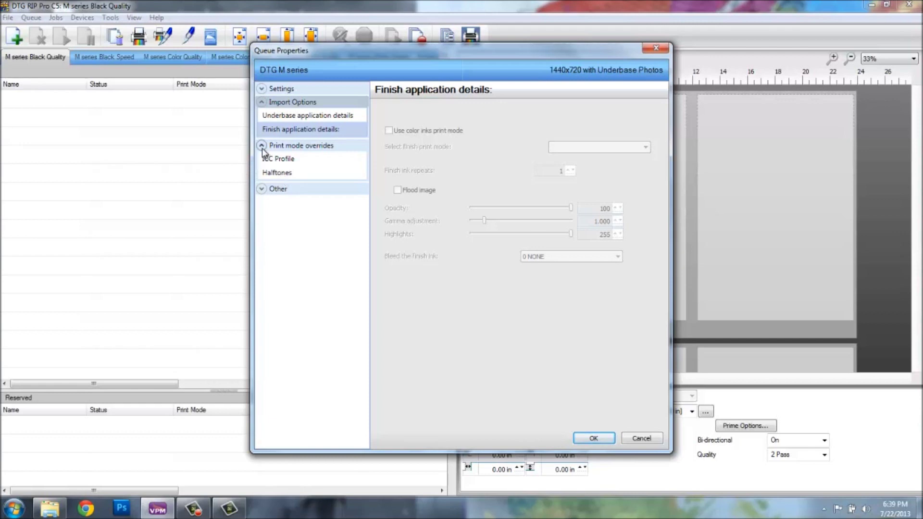
pyautogui.click(262, 146)
pyautogui.click(262, 159)
pyautogui.click(275, 173)
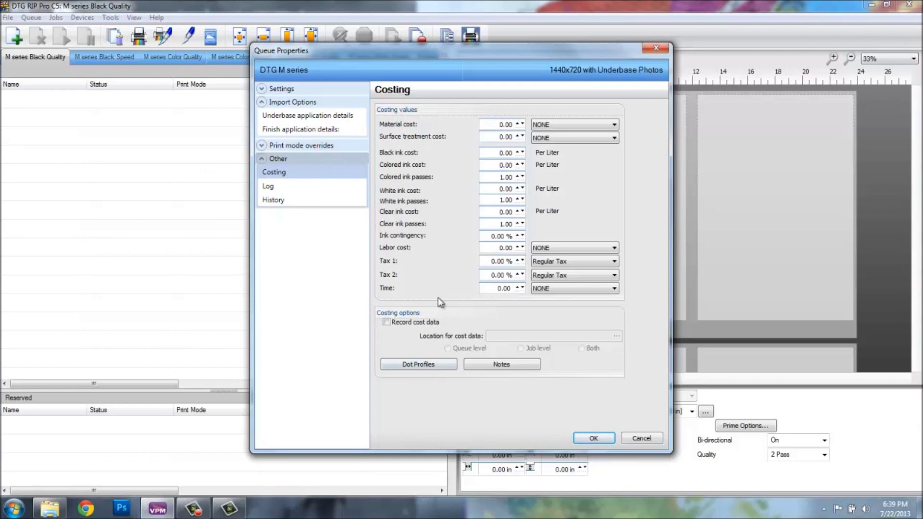
pyautogui.doubleClick(493, 153)
pyautogui.write('2')
pyautogui.click(485, 169)
pyautogui.write('284')
pyautogui.click(488, 188)
pyautogui.write('299')
pyautogui.press('Tab')
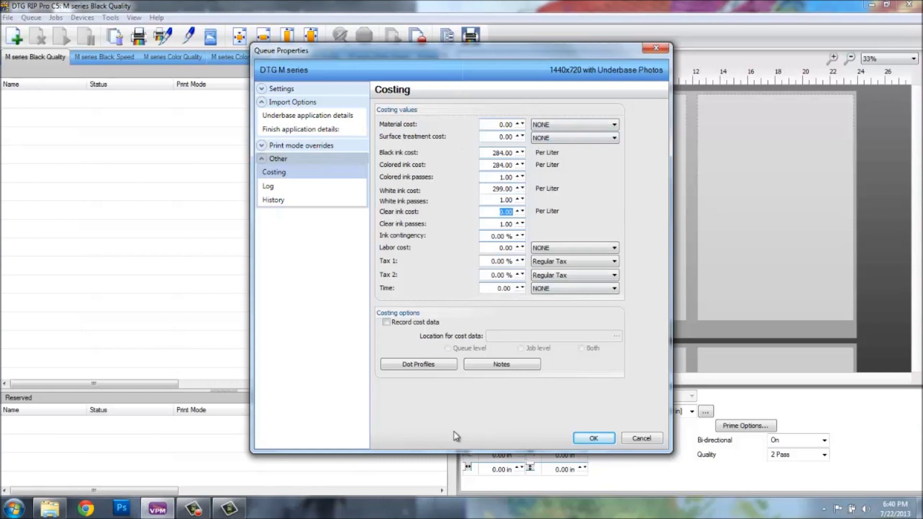
# Step: Review the Black Quality queue's log and job history settings, and accept the queue properties
pyautogui.click(269, 187)
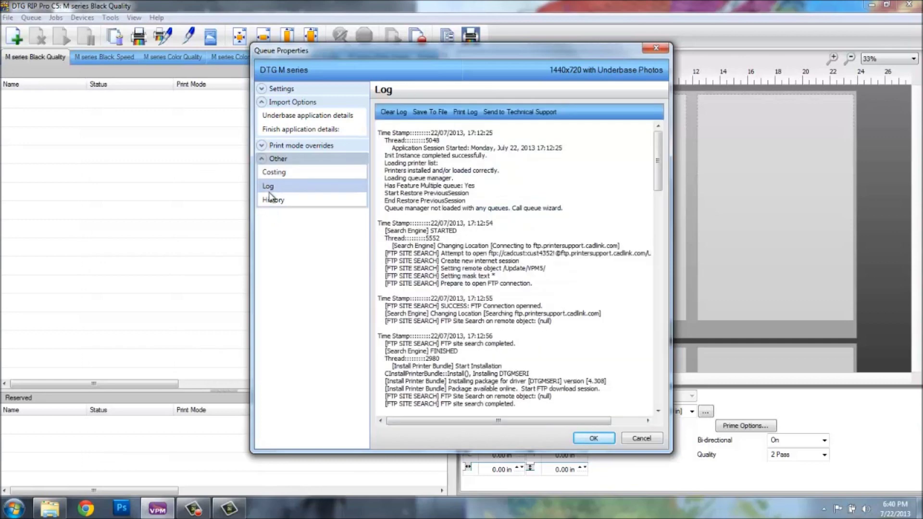
pyautogui.click(268, 202)
pyautogui.click(265, 188)
pyautogui.click(279, 203)
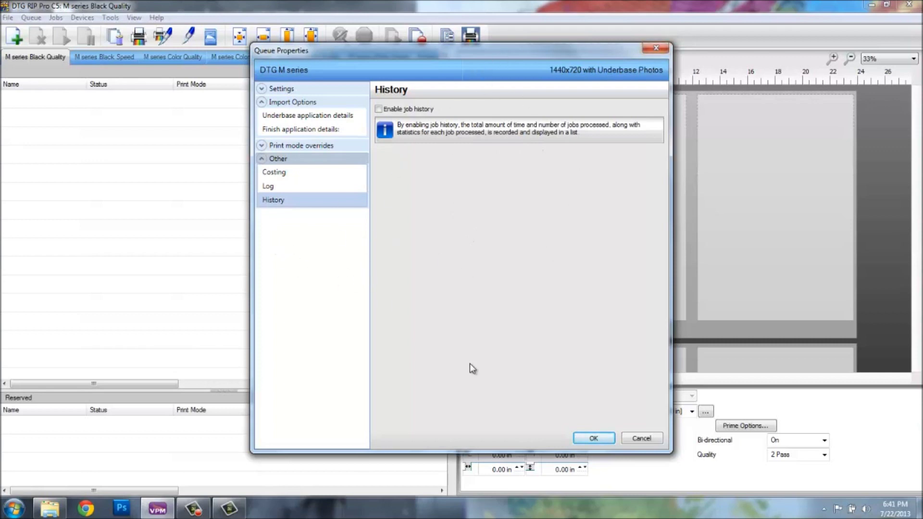
pyautogui.click(583, 438)
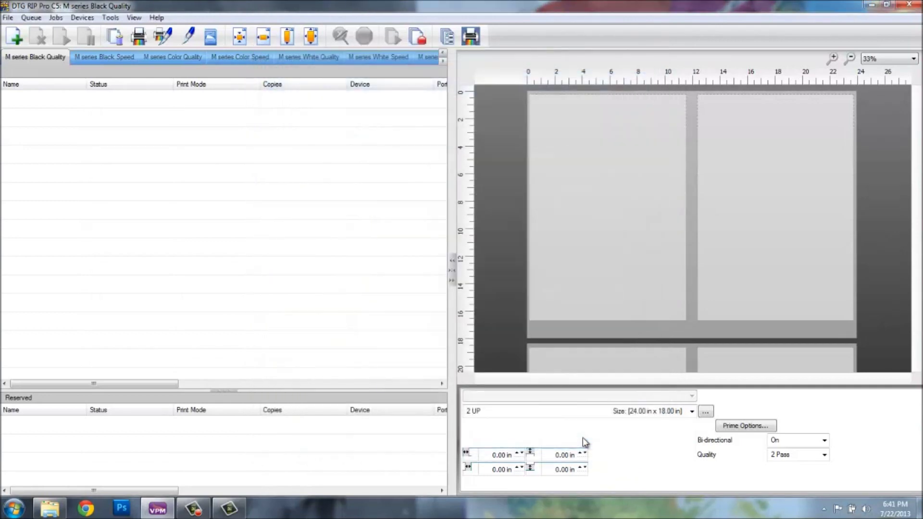
# Step: Set the M series Black Speed queue's default print mode to 720x720 White Shirts Photos and enable saving the spool file on job reserve
pyautogui.doubleClick(114, 57)
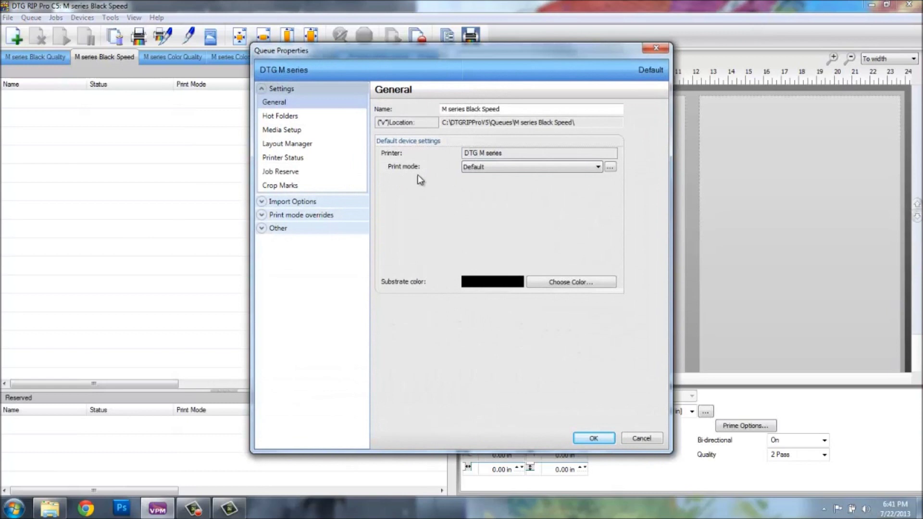
pyautogui.click(486, 168)
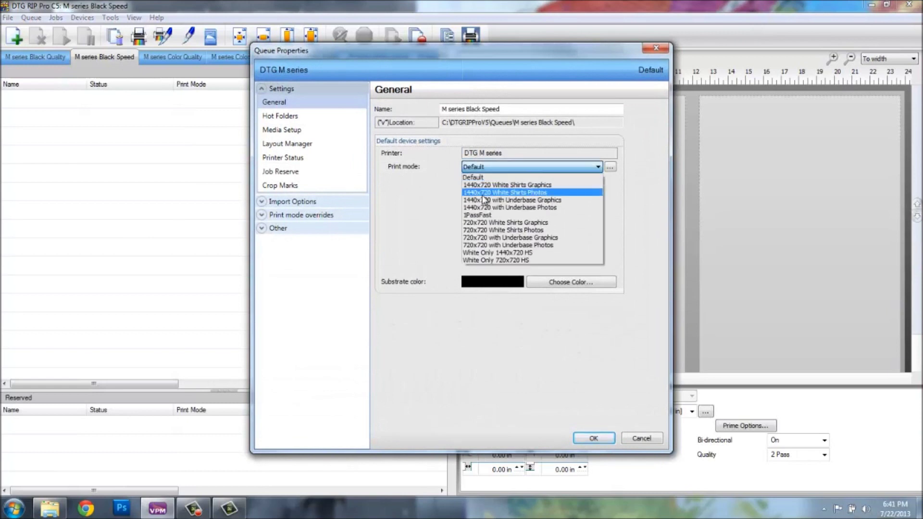
pyautogui.click(477, 231)
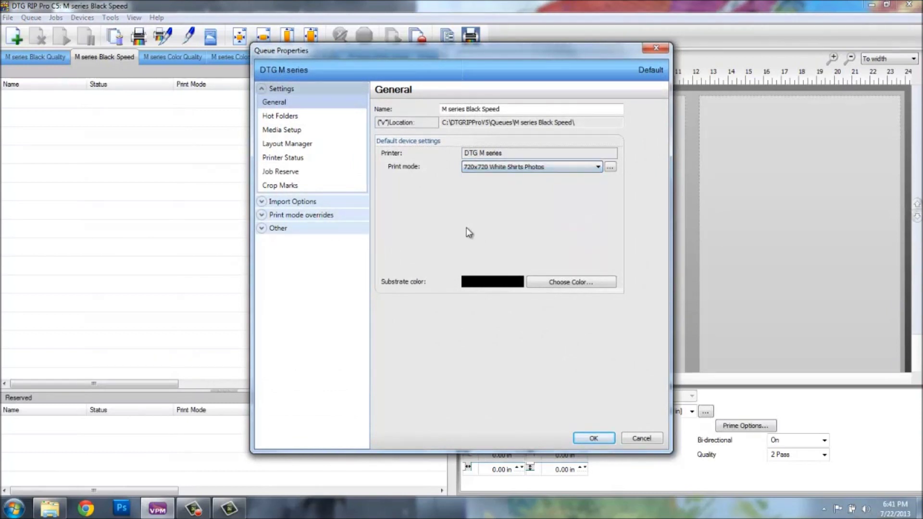
pyautogui.click(280, 173)
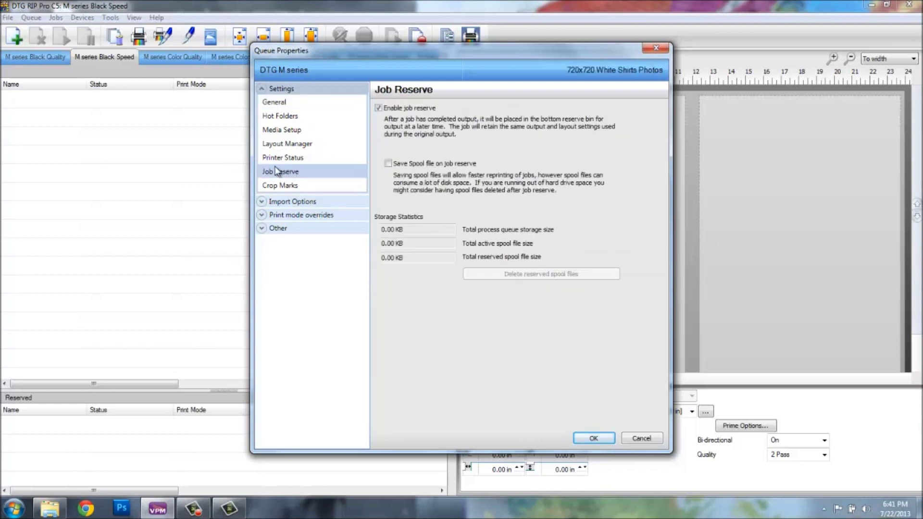
pyautogui.click(389, 164)
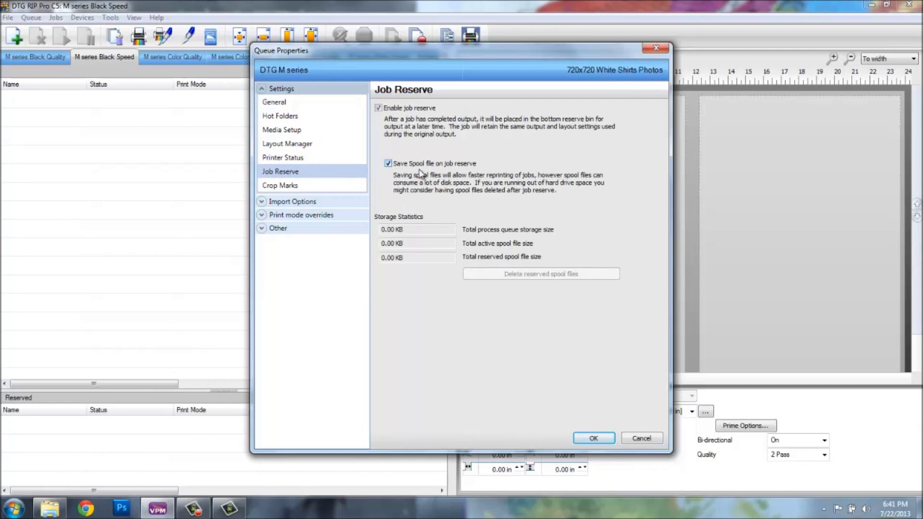
# Step: Set the Black Speed queue's underbase print mode to Underbase 720x720 HS and its underbase choke to 3 Medium
pyautogui.click(291, 204)
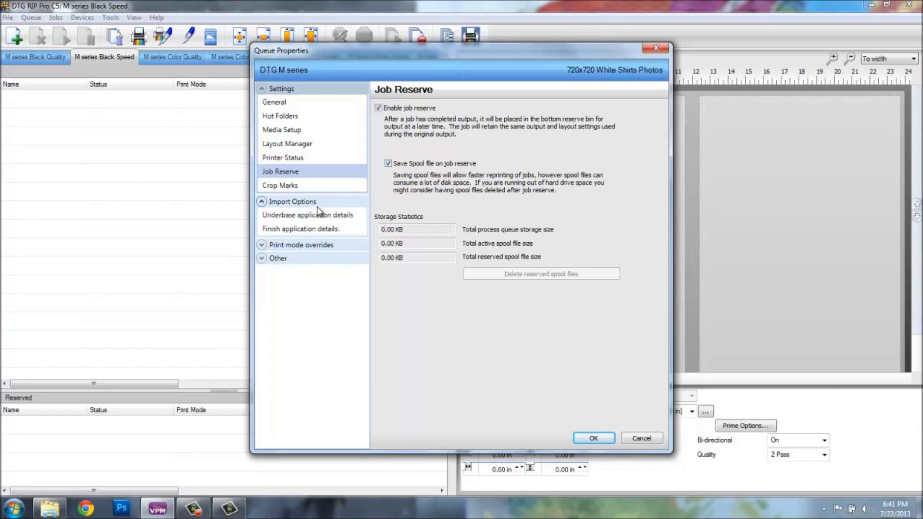
pyautogui.click(302, 216)
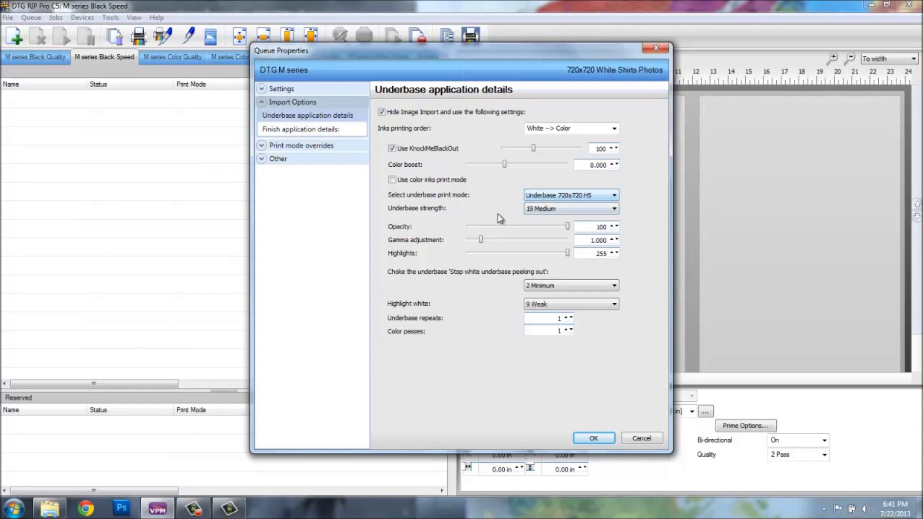
pyautogui.click(532, 286)
pyautogui.click(533, 316)
# Step: Set the Black Speed queue's ink costs per liter to 284 for black, 284 for colored and 299 for white, and accept the properties
pyautogui.click(279, 158)
pyautogui.click(273, 173)
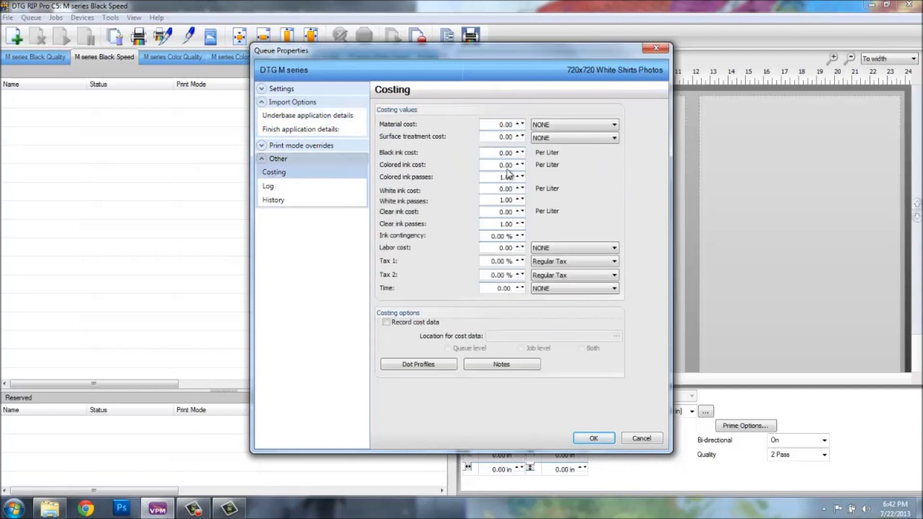
pyautogui.click(488, 154)
pyautogui.write('284')
pyautogui.write('28')
pyautogui.press('Tab')
pyautogui.press('Tab')
pyautogui.write('299')
pyautogui.press('Tab')
pyautogui.press('Tab')
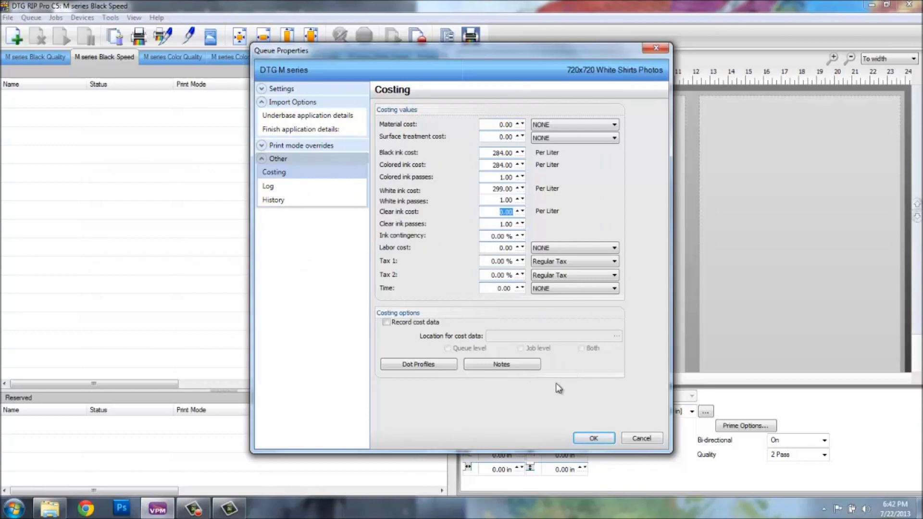
pyautogui.click(594, 439)
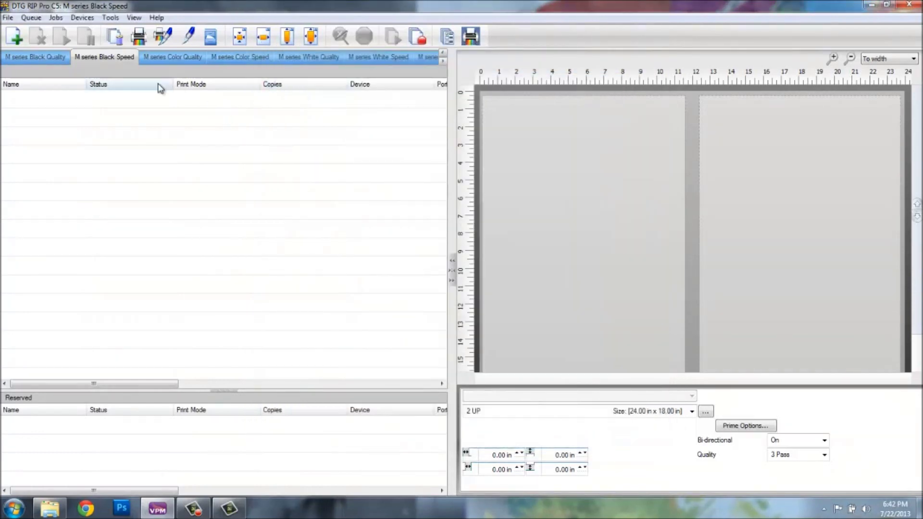
# Step: Set the default print mode of the M series Color Quality queue to 1440x720 with Underbase Photos
pyautogui.click(169, 58)
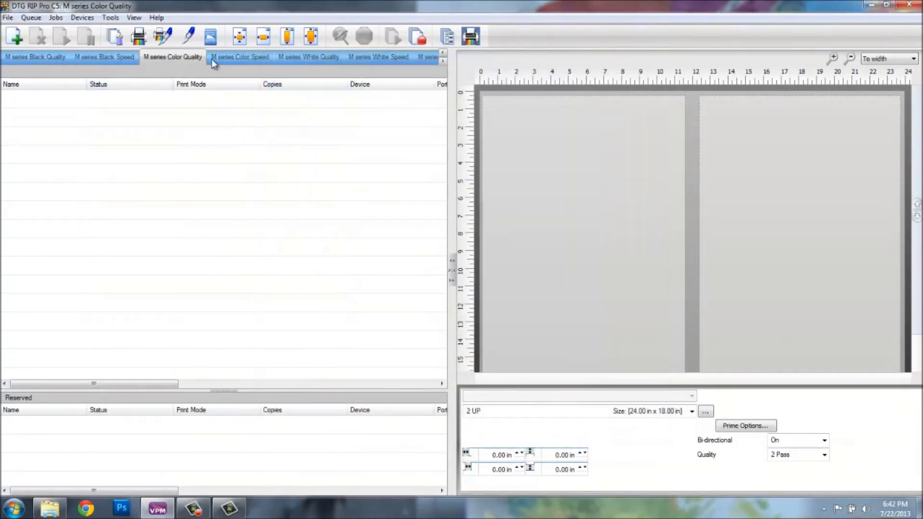
pyautogui.doubleClick(175, 58)
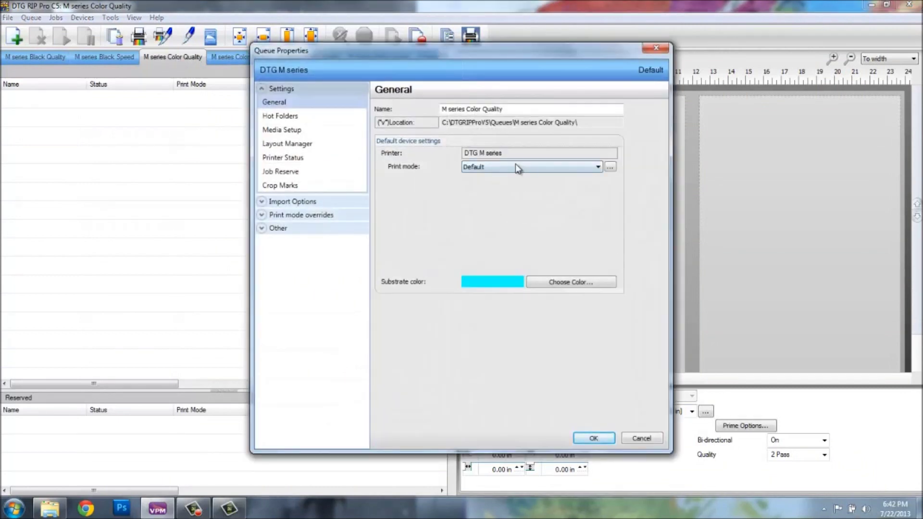
pyautogui.click(500, 167)
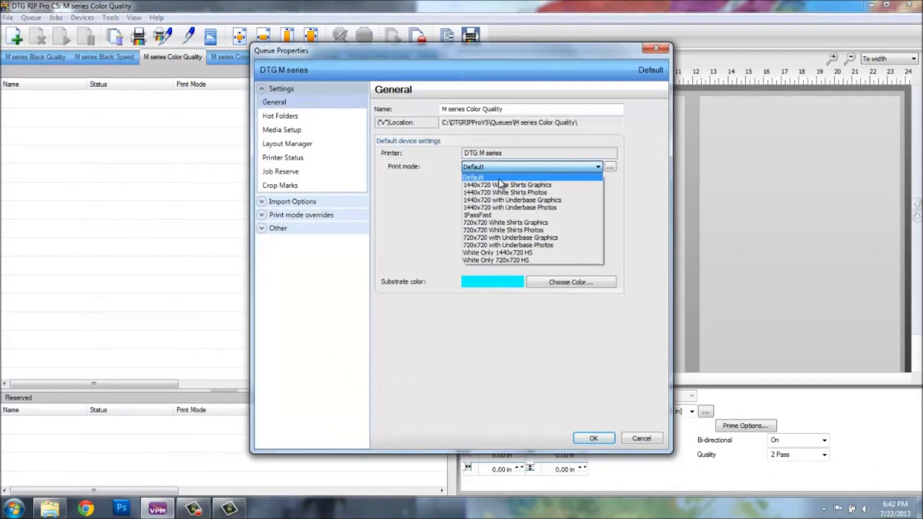
pyautogui.click(515, 207)
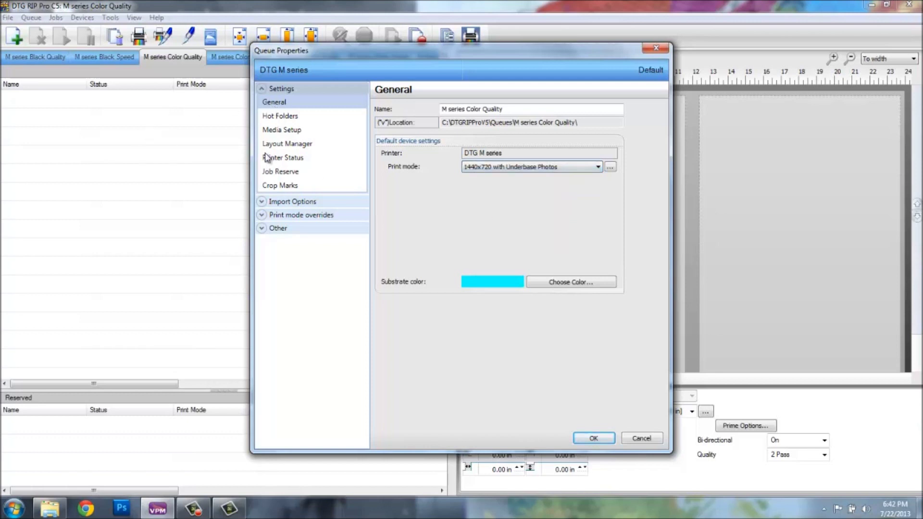
# Step: Enable saving the spool file on job reserve for the Color Quality queue and set its underbase choke to 3 Medium
pyautogui.click(271, 173)
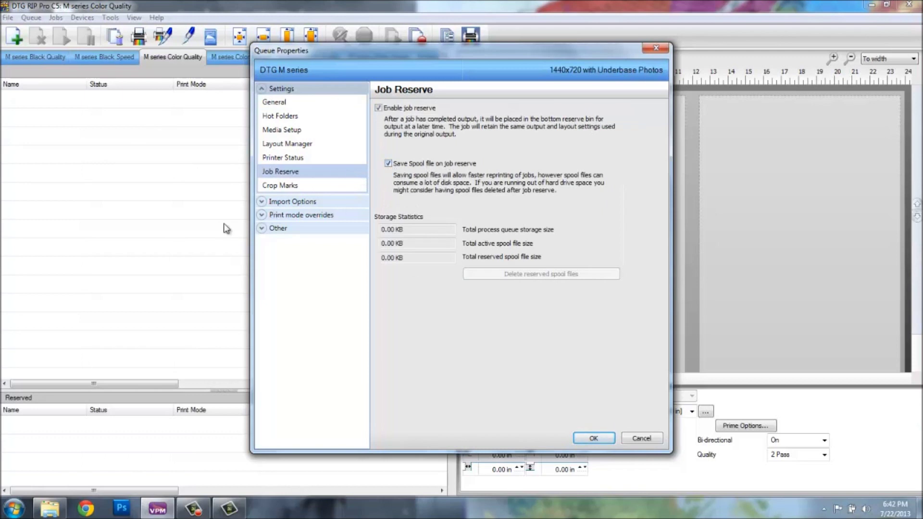
pyautogui.click(290, 202)
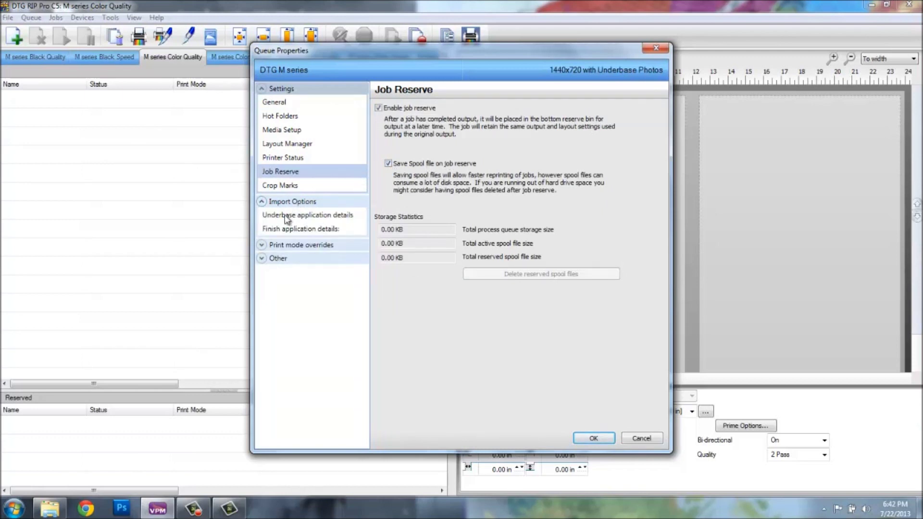
pyautogui.click(285, 215)
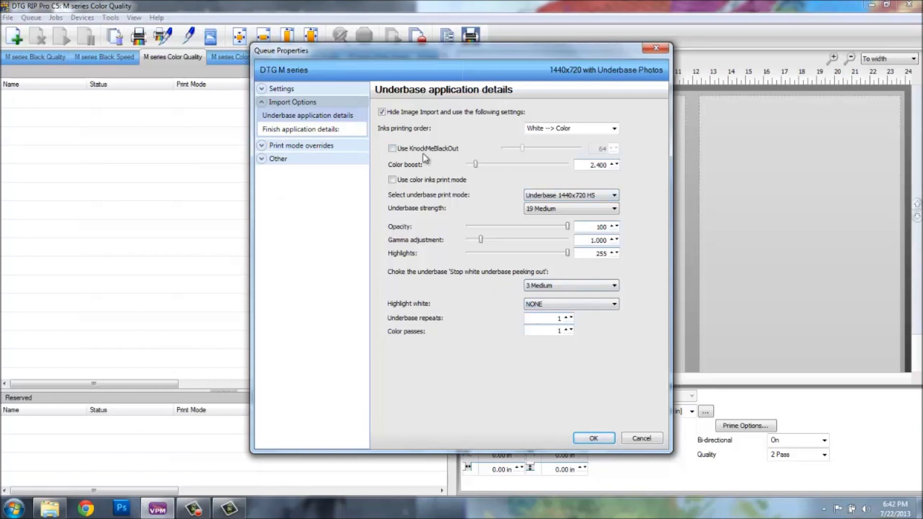
# Step: Set the Color Quality queue's ink costs per liter to 284 for black, 284 for colored and 299 for white, and accept the properties
pyautogui.click(264, 158)
pyautogui.click(279, 173)
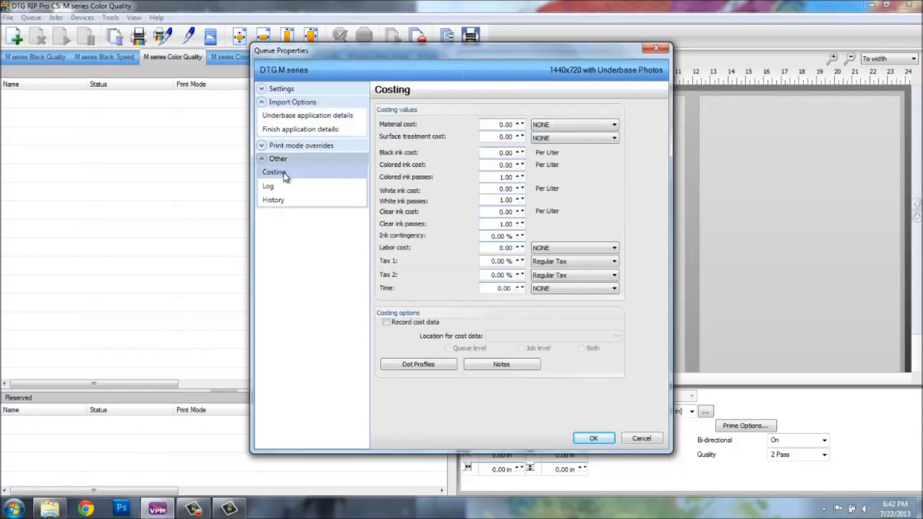
pyautogui.doubleClick(493, 152)
pyautogui.write('284')
pyautogui.press('Tab')
pyautogui.write('28')
pyautogui.press('Tab')
pyautogui.write('299')
pyautogui.press('Tab')
pyautogui.click(593, 439)
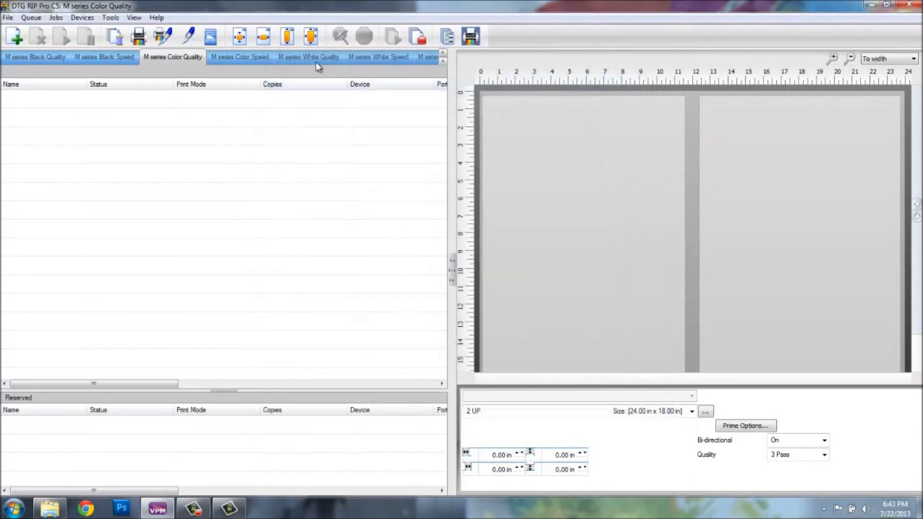
# Step: Set the M series Color Speed queue's default print mode to 720x720 with Underbase Photos and enable saving the spool file on job reserve
pyautogui.click(266, 59)
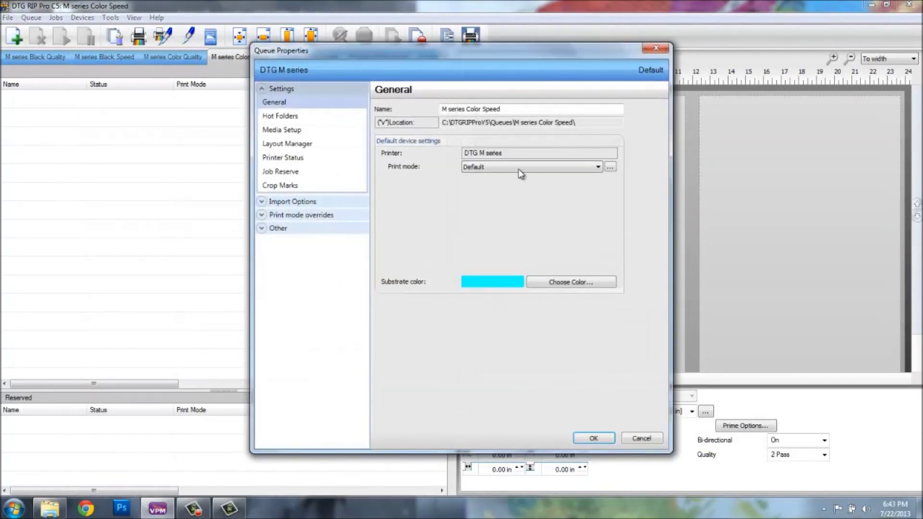
pyautogui.click(510, 166)
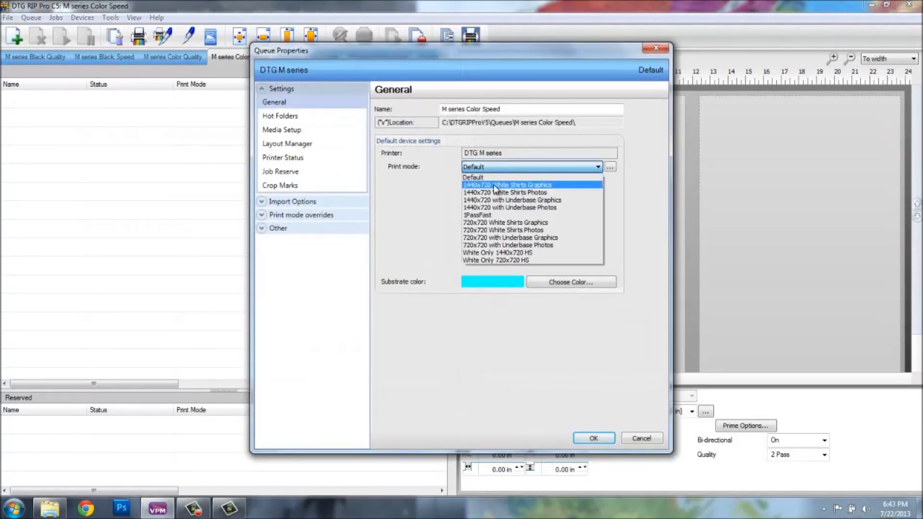
pyautogui.click(486, 245)
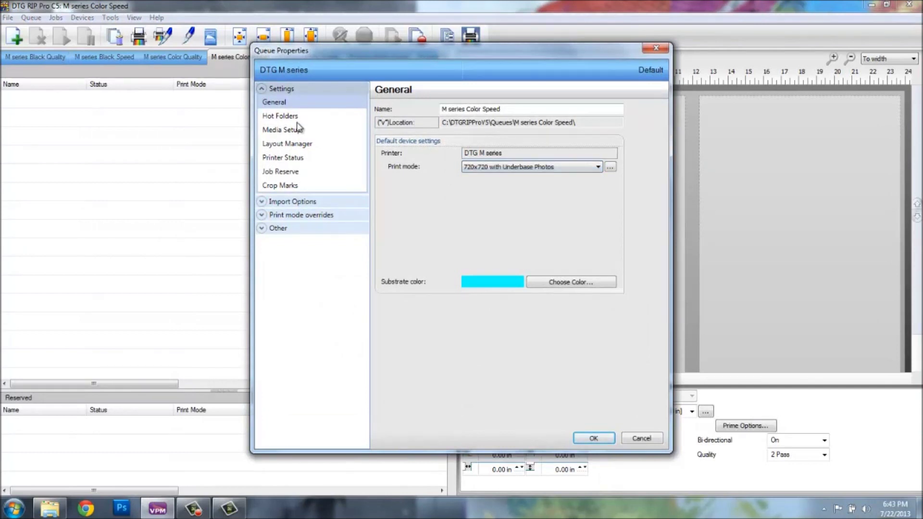
pyautogui.click(279, 171)
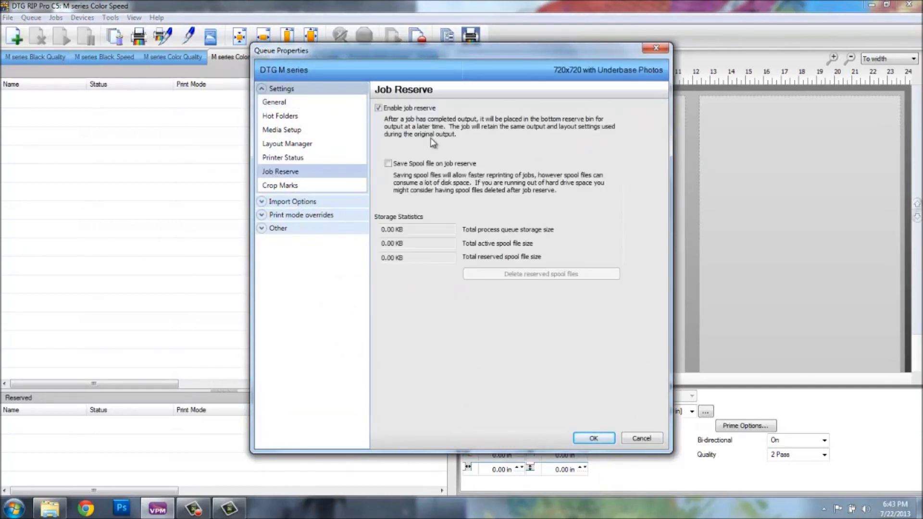
pyautogui.click(388, 164)
# Step: Set the underbase choke of the Color Speed queue to 3 Medium in its underbase application details
pyautogui.click(288, 202)
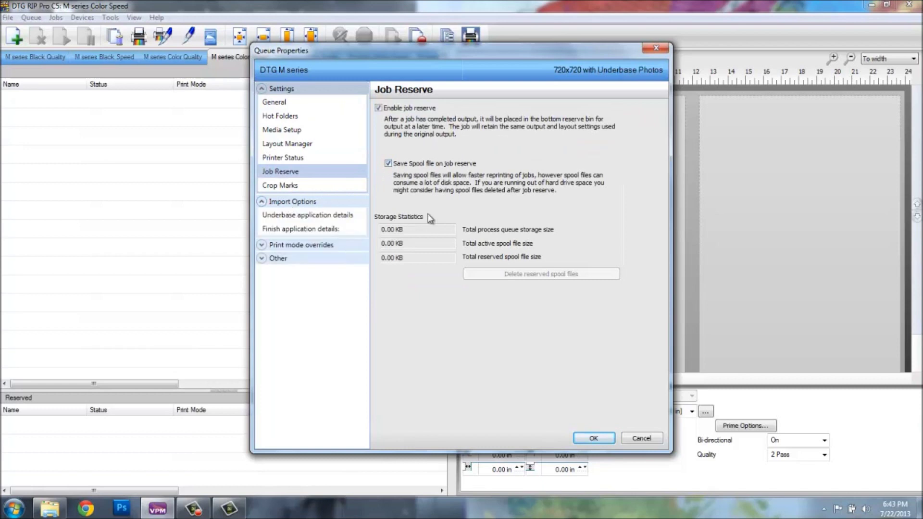
pyautogui.click(308, 217)
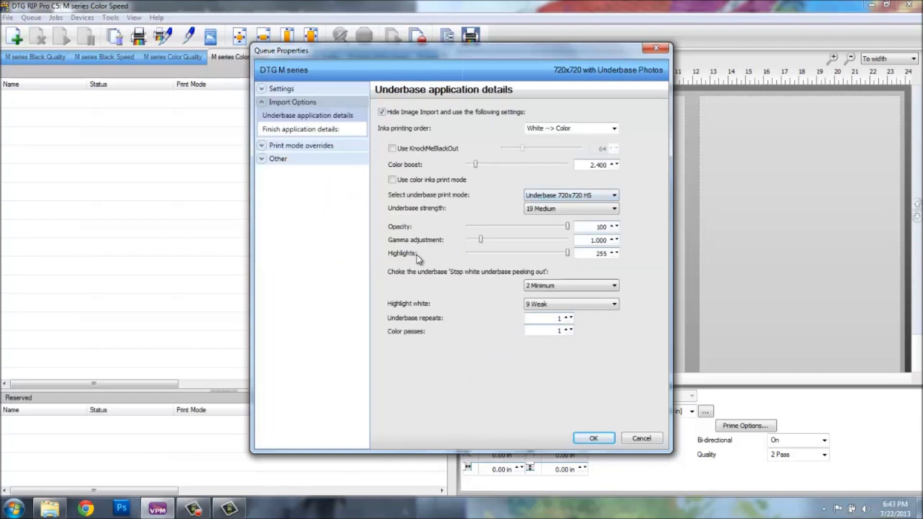
pyautogui.click(568, 287)
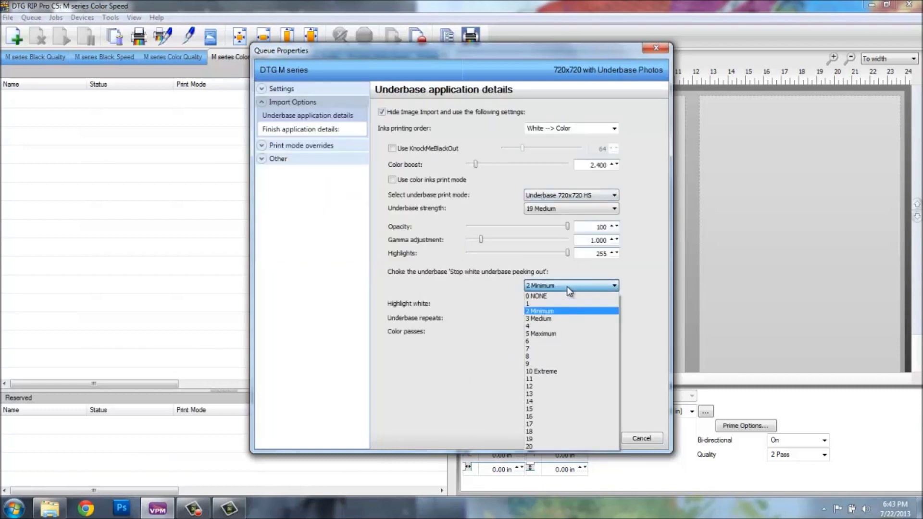
pyautogui.click(549, 320)
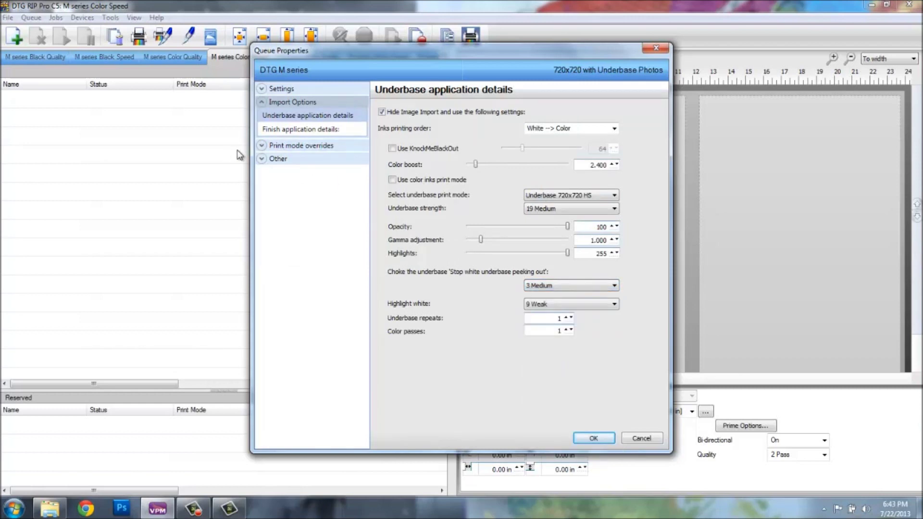
# Step: Set the Color Speed queue's ink costs per liter to 284 for black, 284 for colored and 299 for white, and accept the properties
pyautogui.click(276, 160)
pyautogui.click(278, 172)
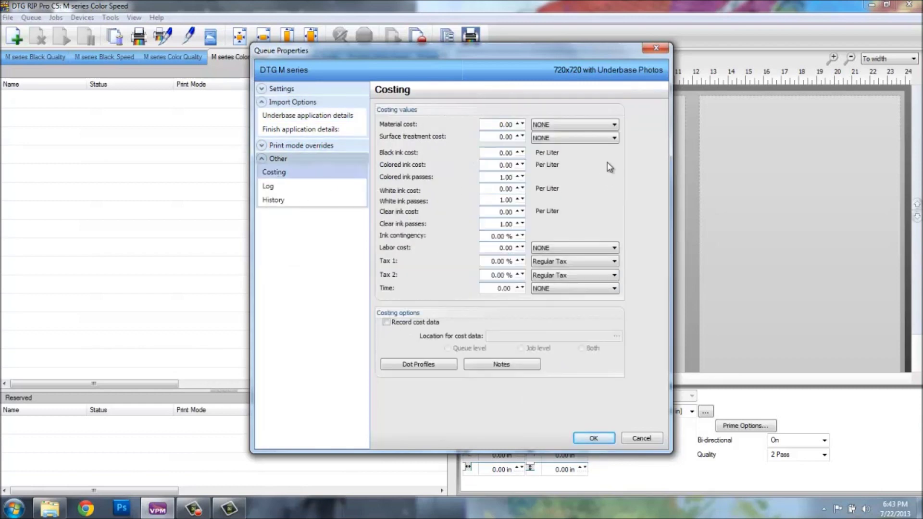
pyautogui.moveTo(494, 153); pyautogui.dragTo(576, 183)
pyautogui.write('2')
pyautogui.press('Tab')
pyautogui.write('284')
pyautogui.press('Tab')
pyautogui.write('299')
pyautogui.press('Tab')
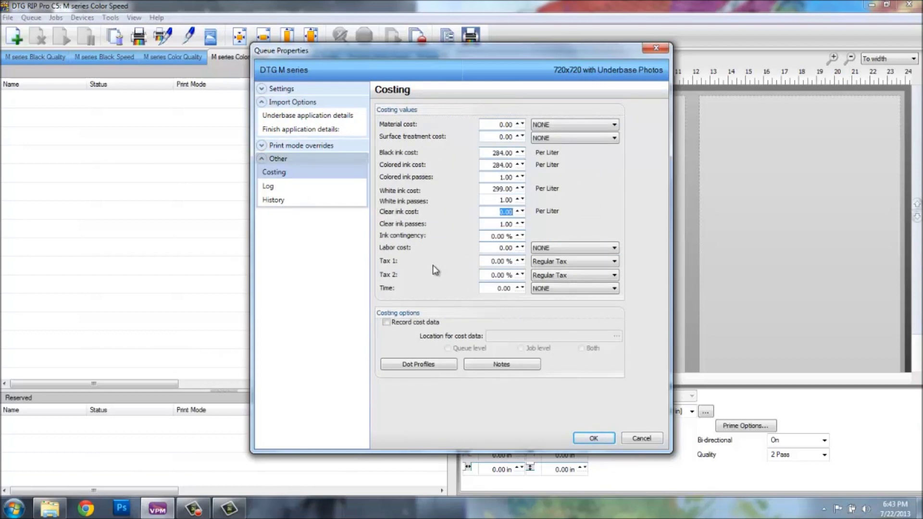
pyautogui.click(609, 444)
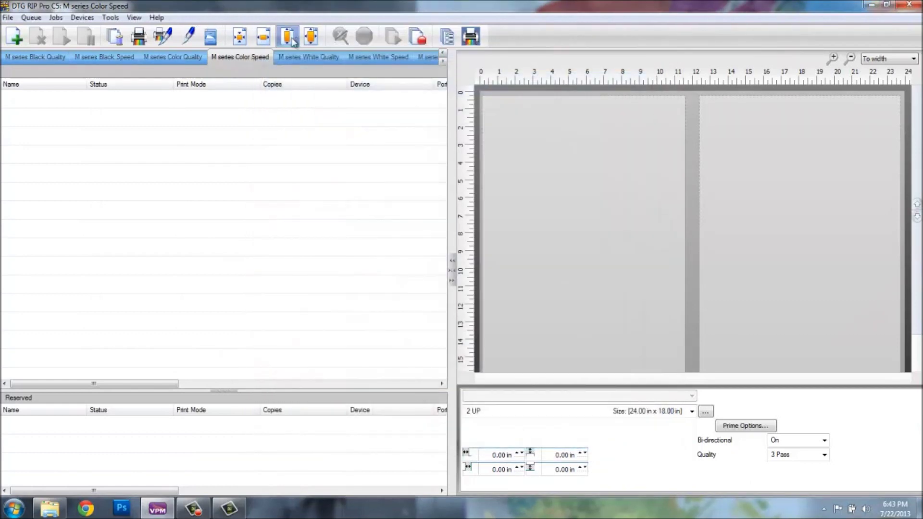
# Step: Set the M series White Quality queue's default print mode to 1440x720 White Shirts Photos and enable saving the spool file on job reserve
pyautogui.doubleClick(299, 58)
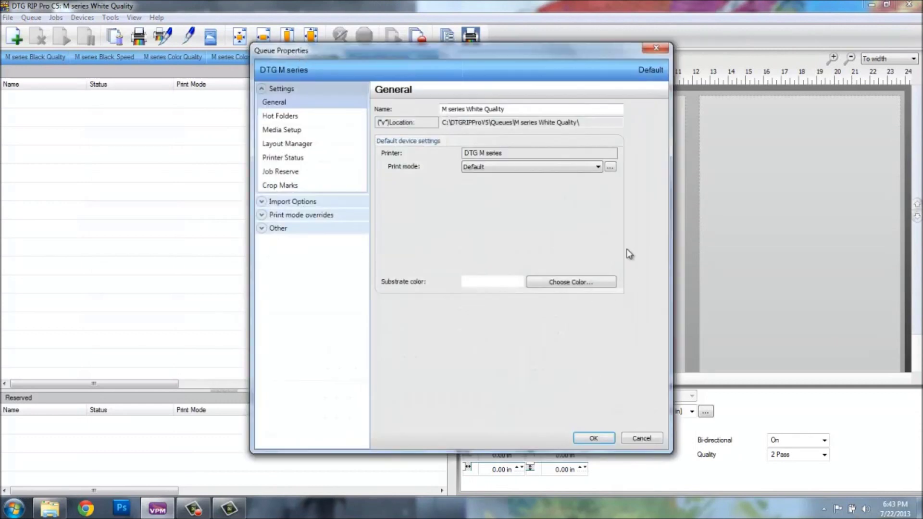
pyautogui.click(544, 170)
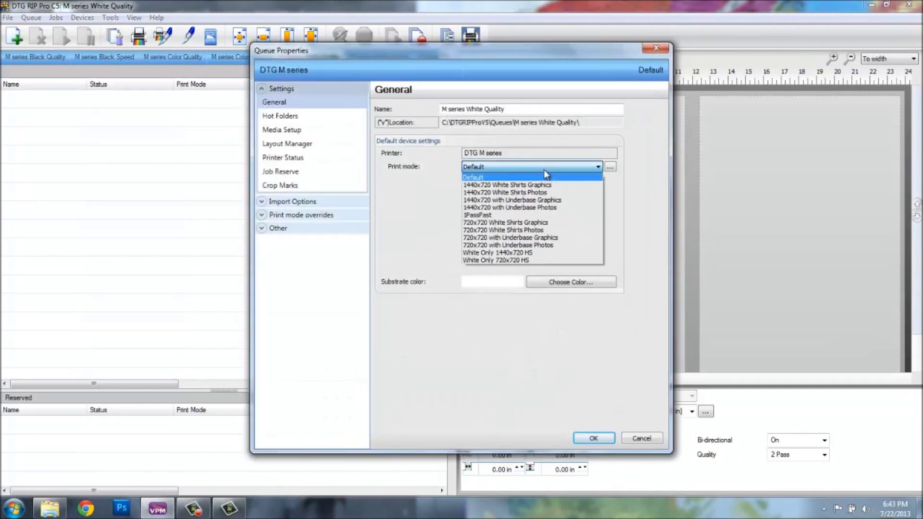
pyautogui.click(529, 194)
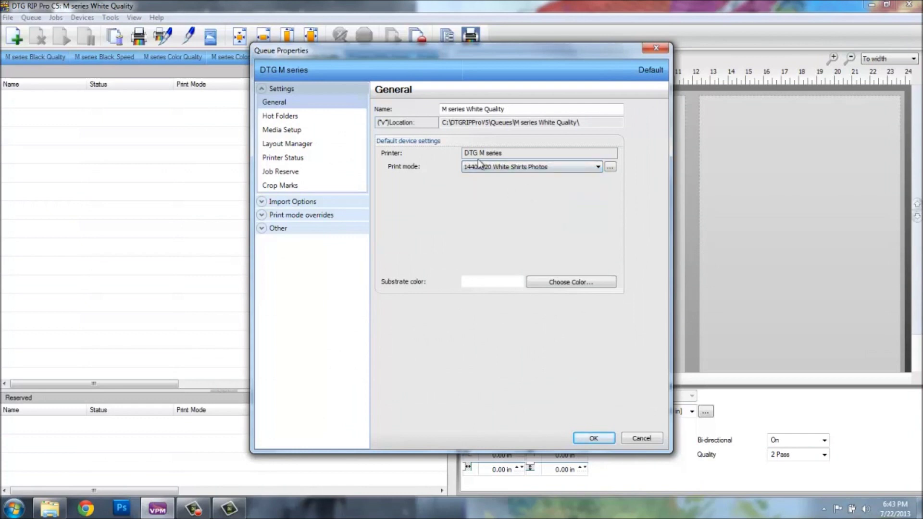
pyautogui.click(280, 171)
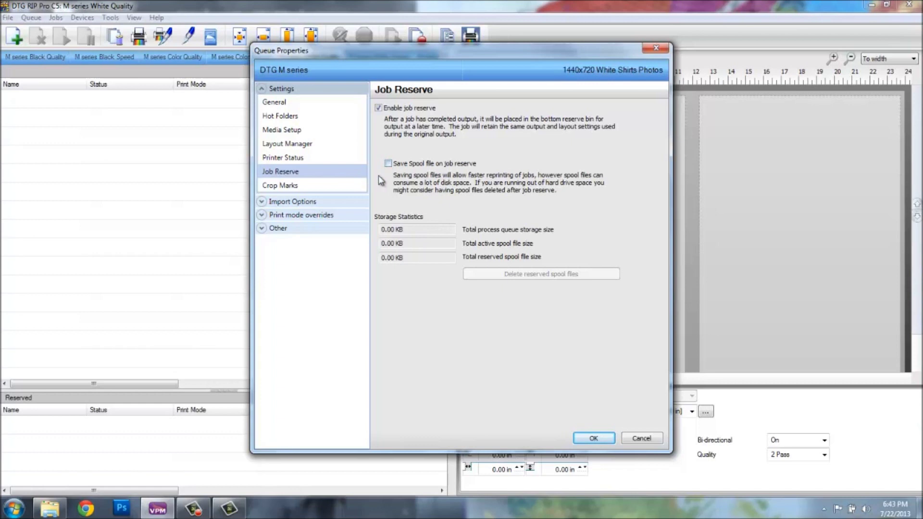
pyautogui.click(388, 164)
# Step: Set the White Quality queue's black and colored ink costs to 284 per liter, enter its white ink cost, and accept the properties
pyautogui.click(289, 203)
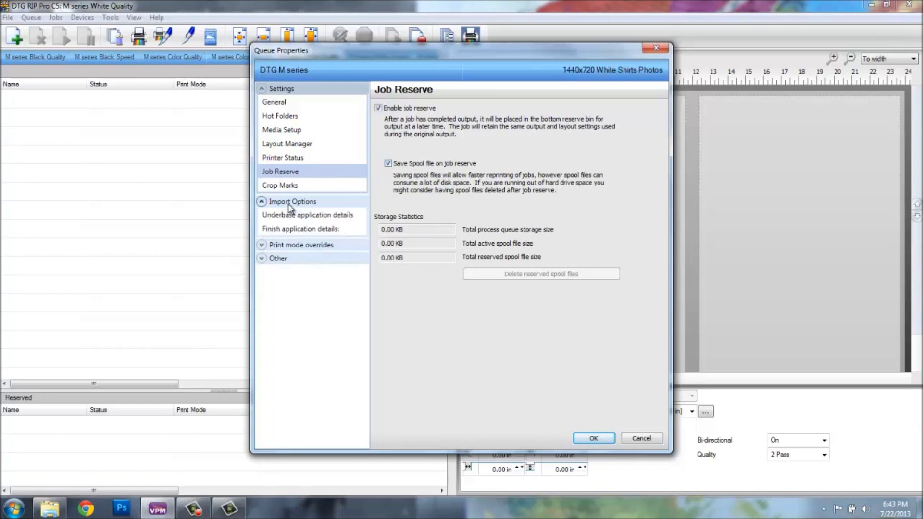
pyautogui.click(301, 220)
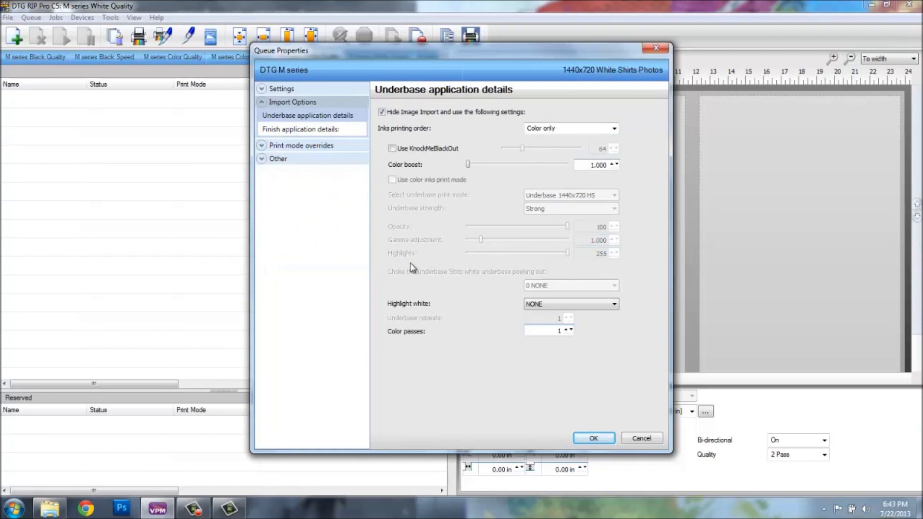
pyautogui.click(272, 159)
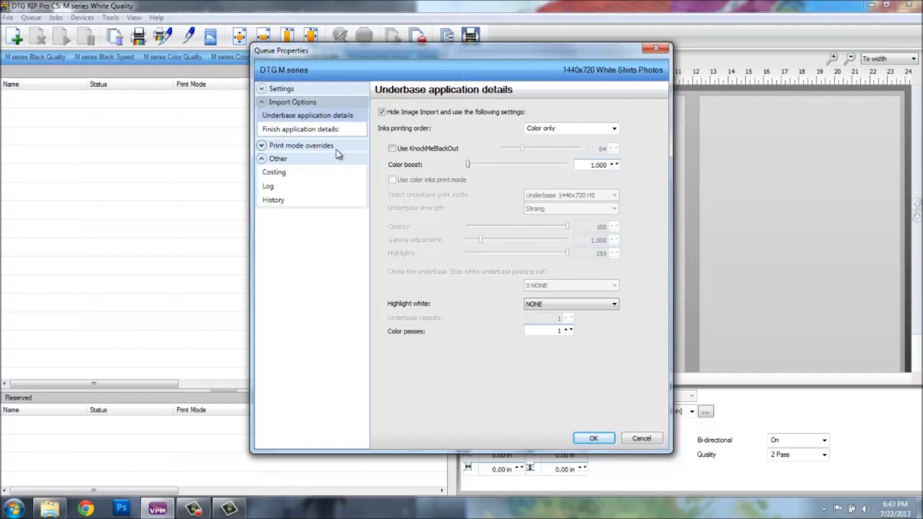
pyautogui.click(274, 172)
pyautogui.moveTo(496, 154); pyautogui.dragTo(554, 158)
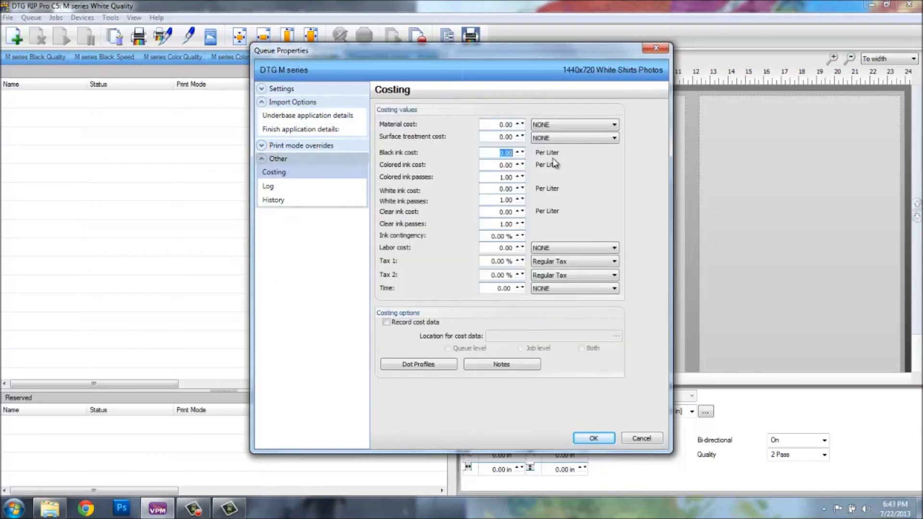
pyautogui.write('2')
pyautogui.write('284')
pyautogui.press('Tab')
pyautogui.write('284')
pyautogui.press('Tab')
pyautogui.write('2')
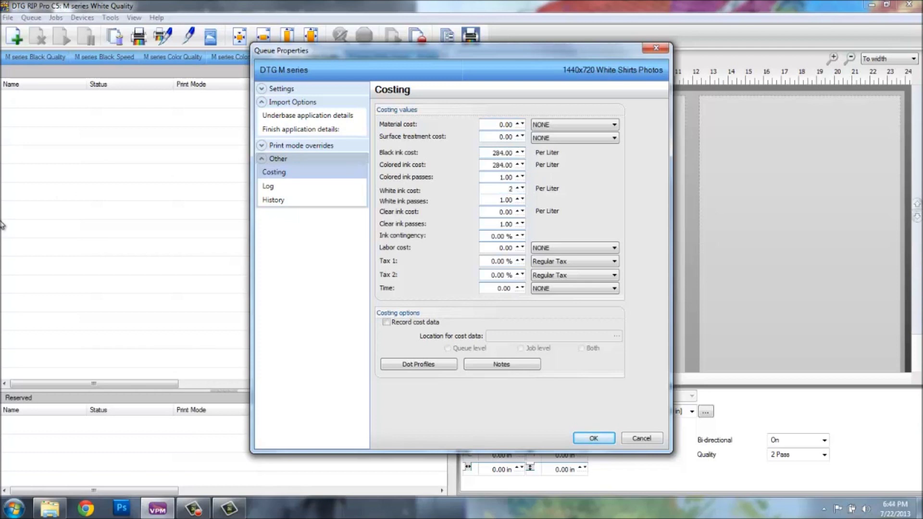
pyautogui.press('Tab')
pyautogui.click(594, 438)
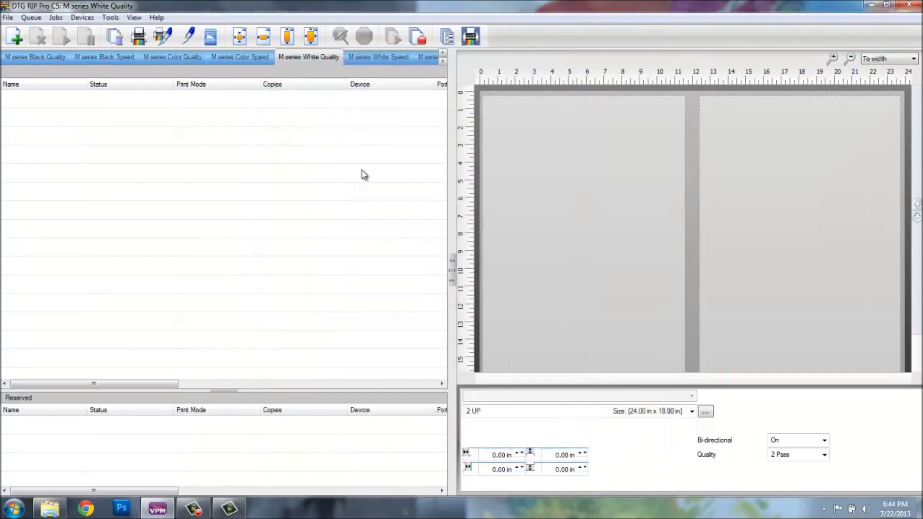
# Step: Set the M series White Speed queue's default print mode to 720x720 White Shirts Photos and enable saving the spool file on job reserve
pyautogui.doubleClick(379, 56)
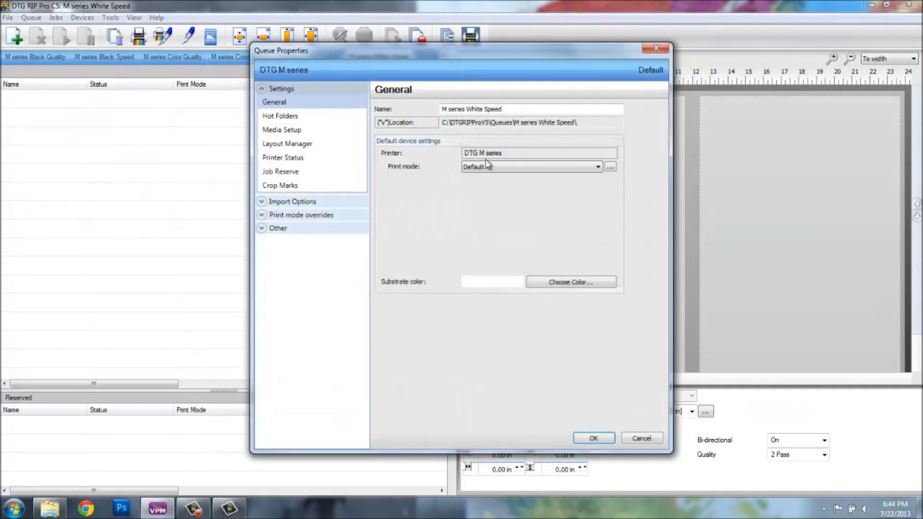
pyautogui.click(487, 165)
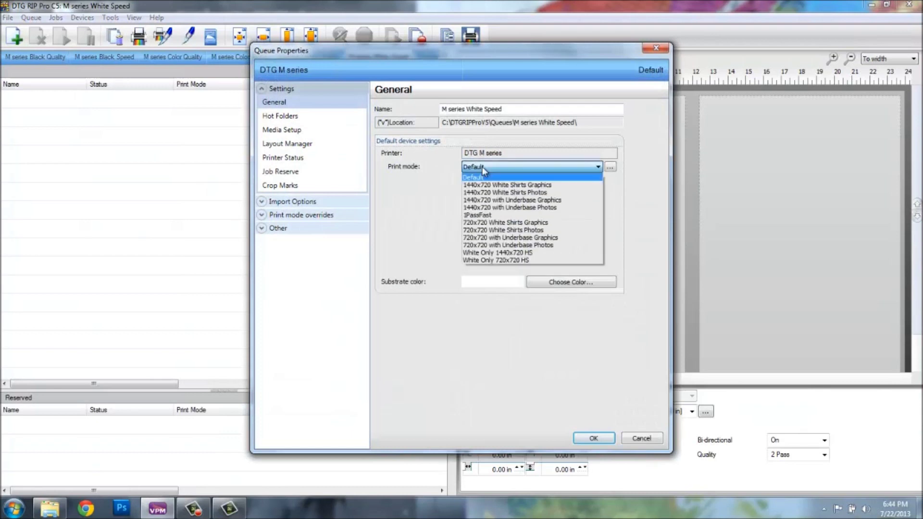
pyautogui.click(493, 228)
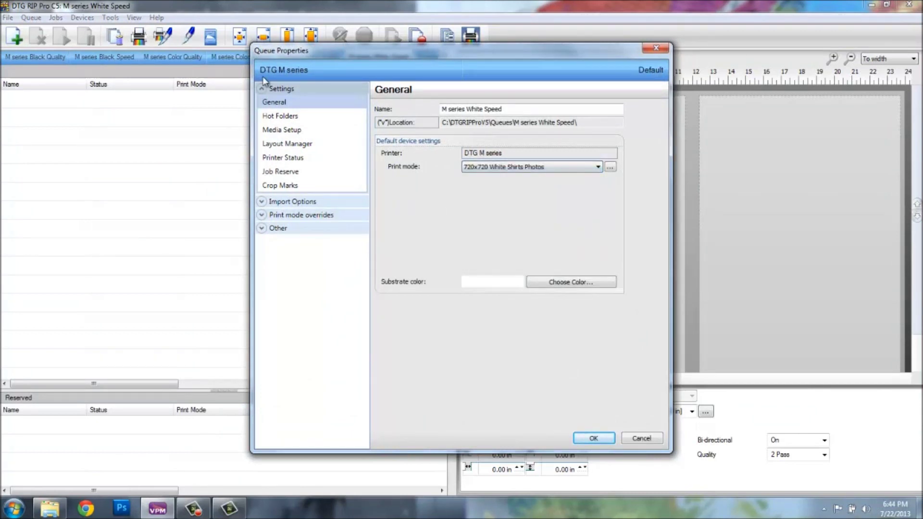
pyautogui.click(303, 174)
pyautogui.click(388, 164)
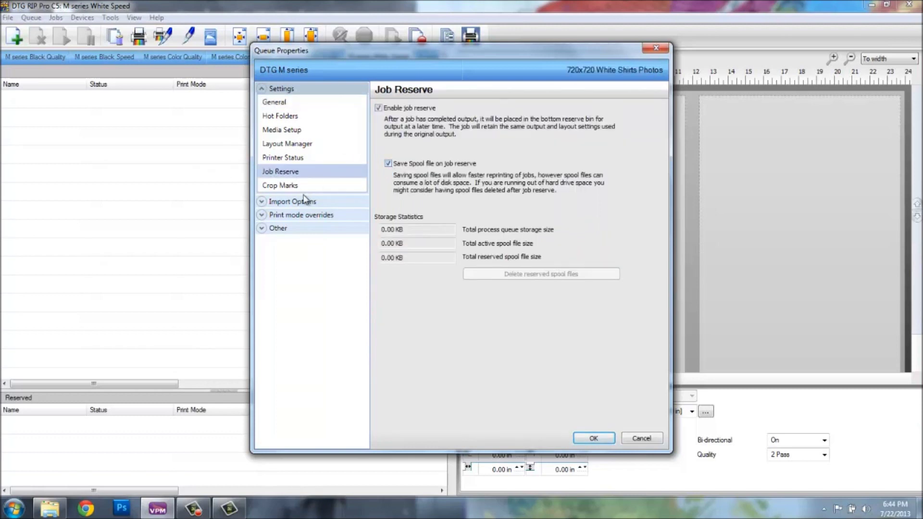
# Step: Set the White Speed queue's ink costs per liter to 284 for black, 284 for colored and 299 for white, and accept the properties
pyautogui.click(278, 229)
pyautogui.click(278, 243)
pyautogui.doubleClick(489, 154)
pyautogui.write('2')
pyautogui.press('Tab')
pyautogui.write('284')
pyautogui.press('Tab')
pyautogui.press('Tab')
pyautogui.write('299')
pyautogui.press('Tab')
pyautogui.press('Tab')
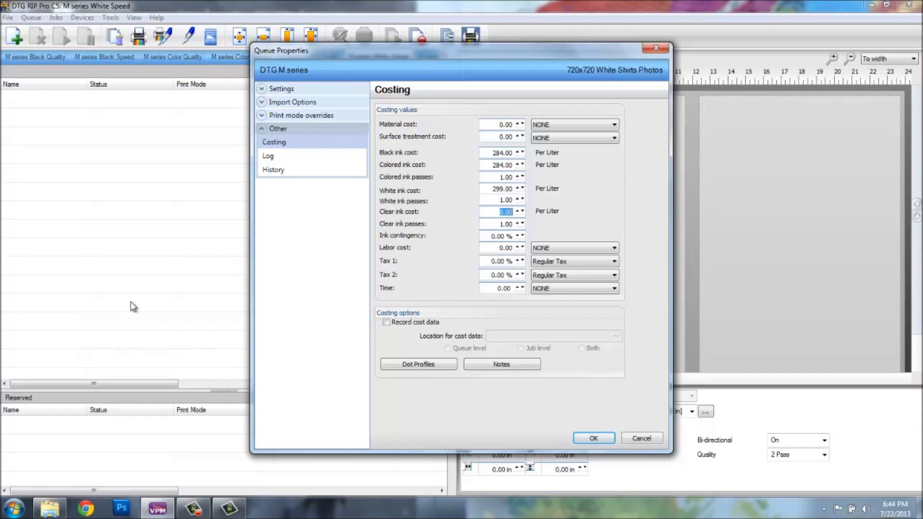
pyautogui.click(608, 440)
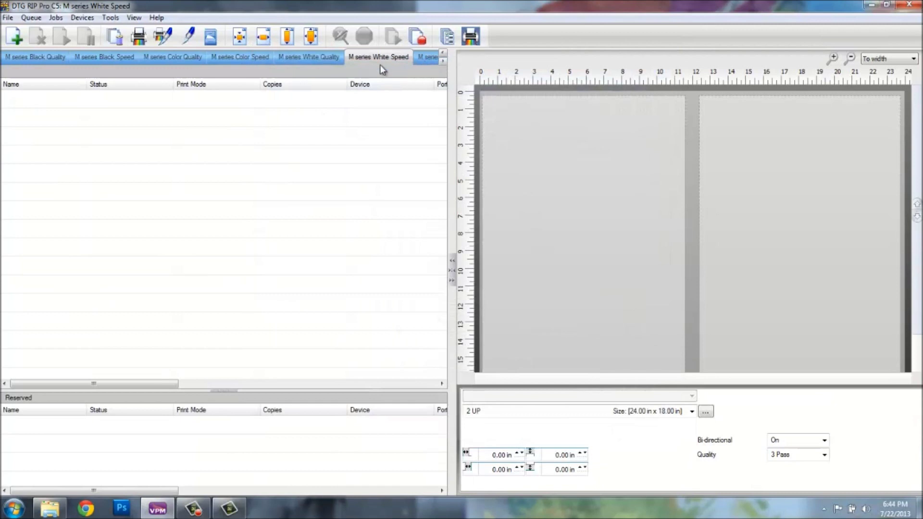
# Step: Set the M series WhiteInk Only queue's default print mode to White Only 1440x720 HS, and check its job reserve and underbase settings
pyautogui.click(443, 62)
pyautogui.click(443, 61)
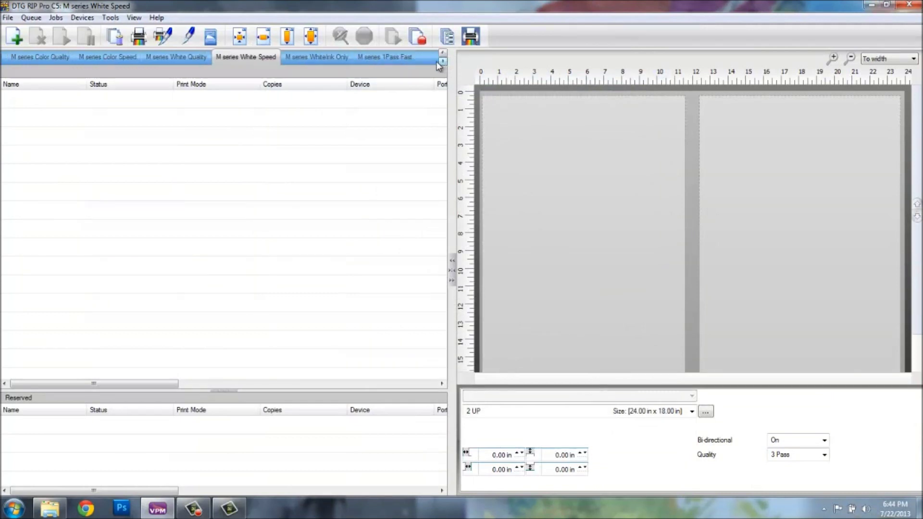
pyautogui.doubleClick(314, 57)
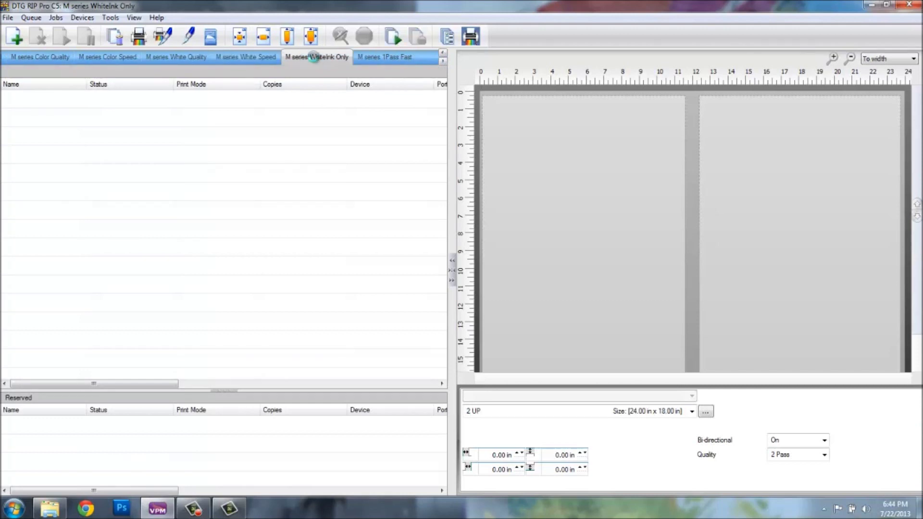
pyautogui.click(468, 171)
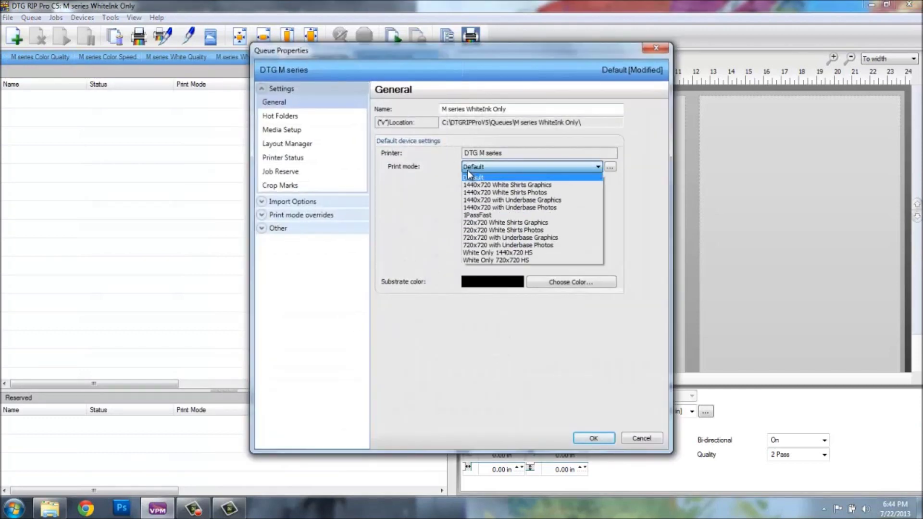
pyautogui.click(500, 254)
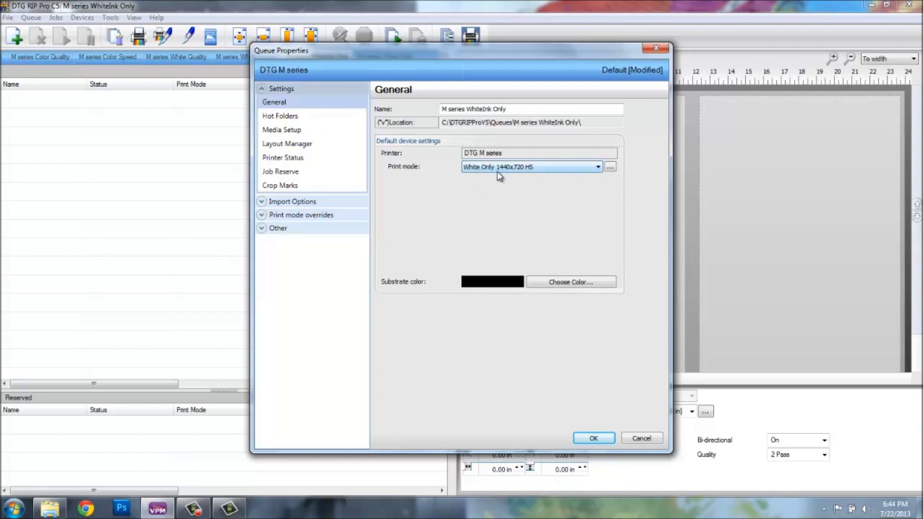
pyautogui.click(530, 168)
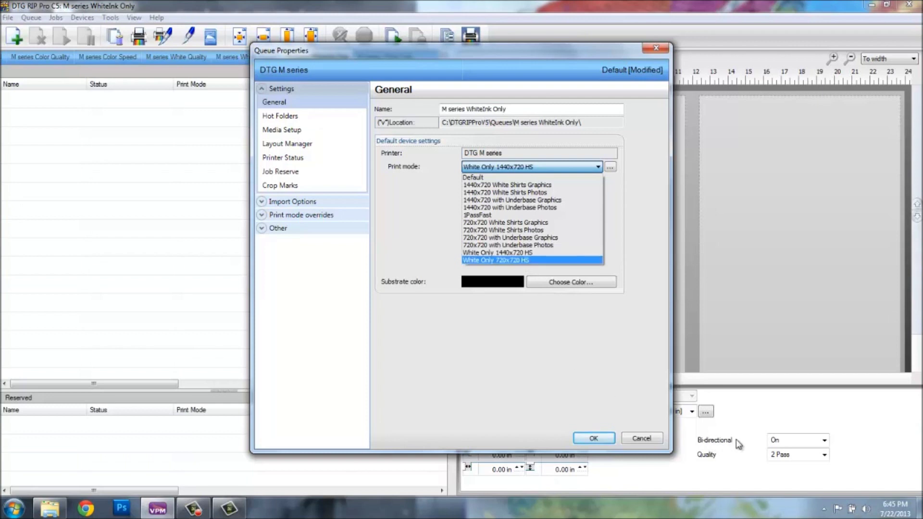
pyautogui.click(529, 253)
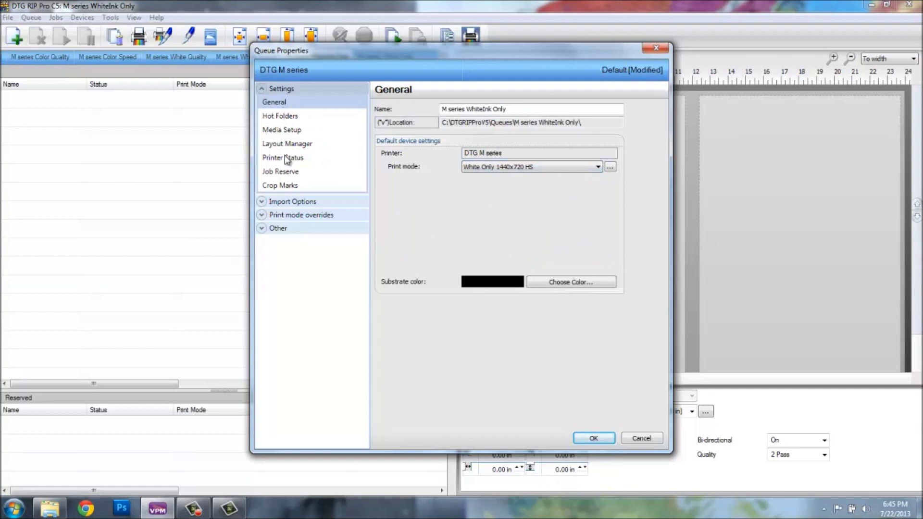
pyautogui.click(331, 172)
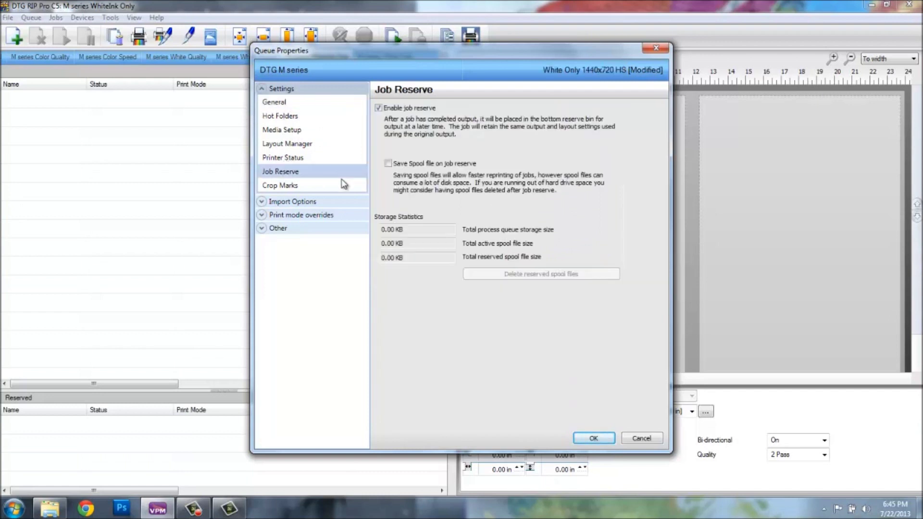
pyautogui.click(296, 202)
pyautogui.click(298, 214)
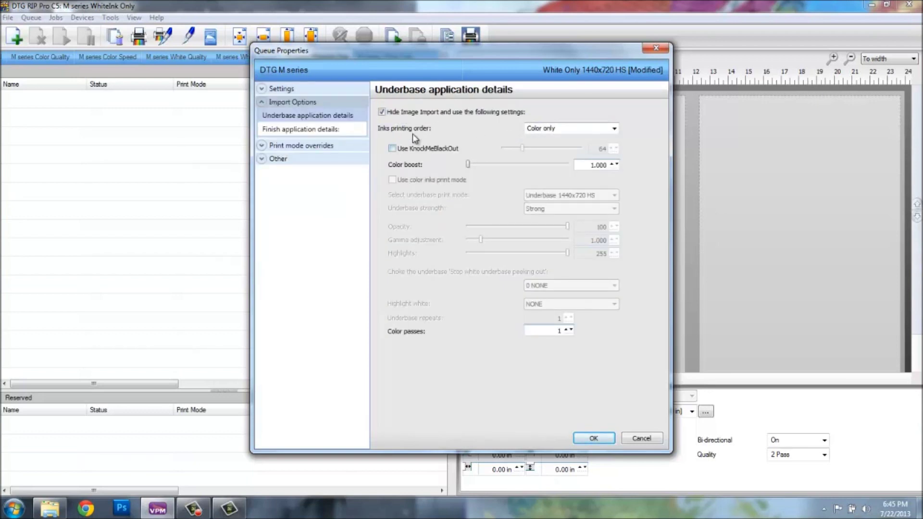
# Step: Set the WhiteInk Only queue's black ink cost to 299 per liter, enter its colored and white ink costs, and accept the properties
pyautogui.click(280, 160)
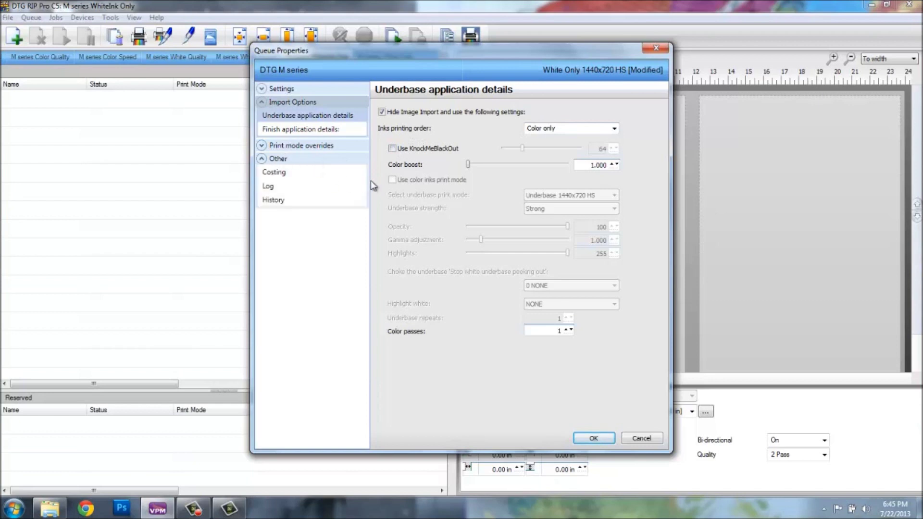
pyautogui.click(288, 173)
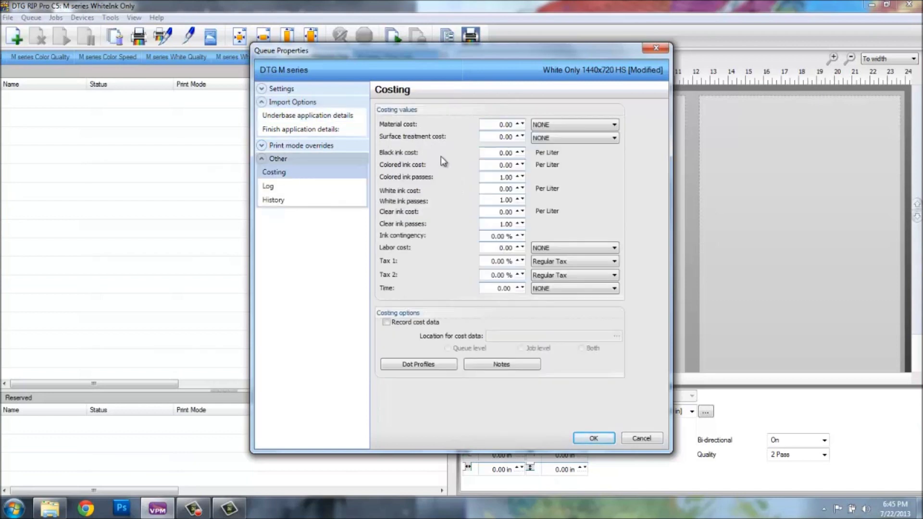
pyautogui.doubleClick(509, 153)
pyautogui.write('299')
pyautogui.press('Tab')
pyautogui.write('2')
pyautogui.press('Tab')
pyautogui.press('Tab')
pyautogui.write('29')
pyautogui.press('Tab')
pyautogui.click(606, 437)
# Step: Open the M series 1Pass Fast queue's properties and enable saving the spool file on job reserve
pyautogui.click(399, 59)
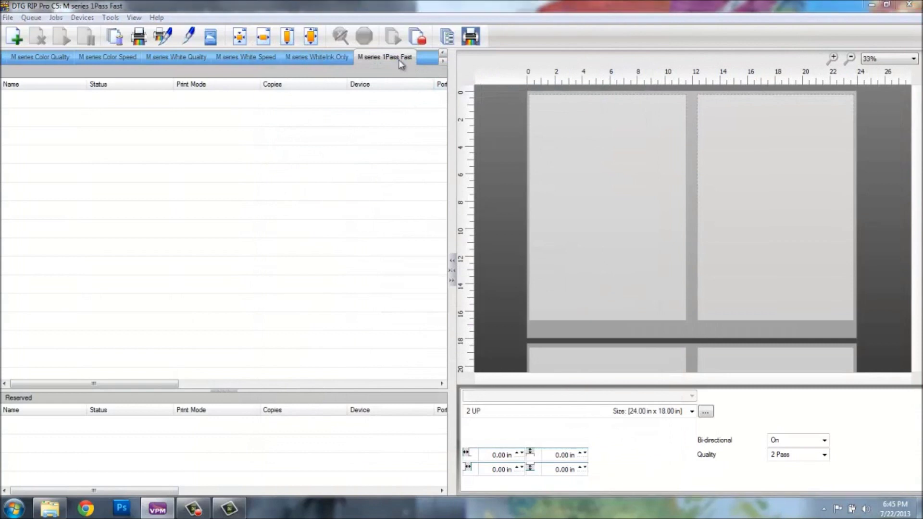
pyautogui.doubleClick(400, 60)
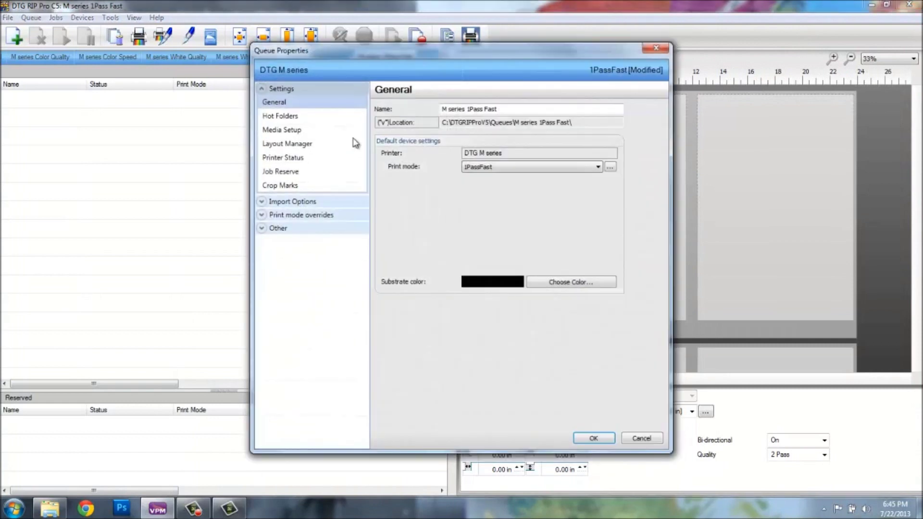
pyautogui.click(281, 172)
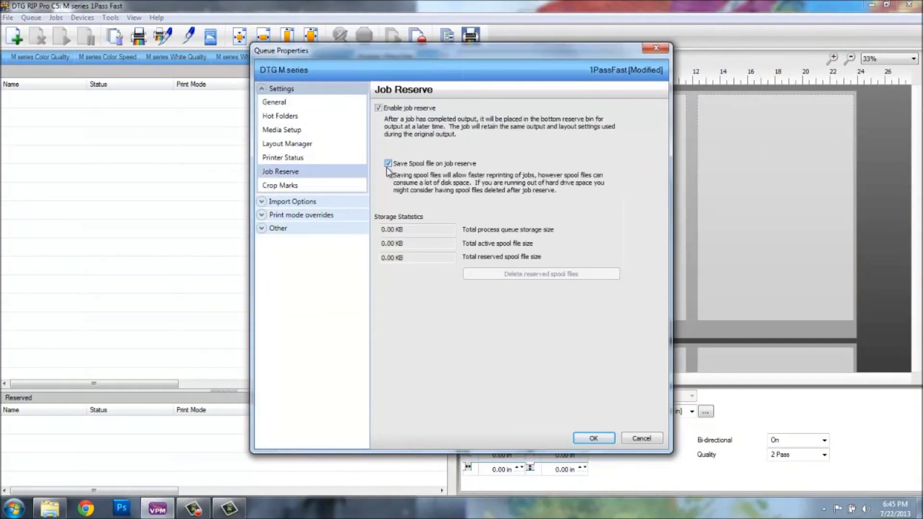
# Step: Set the 1Pass Fast queue's ink costs per liter to 284 for black, 284 for colored and 299 for white, and accept the properties
pyautogui.click(277, 229)
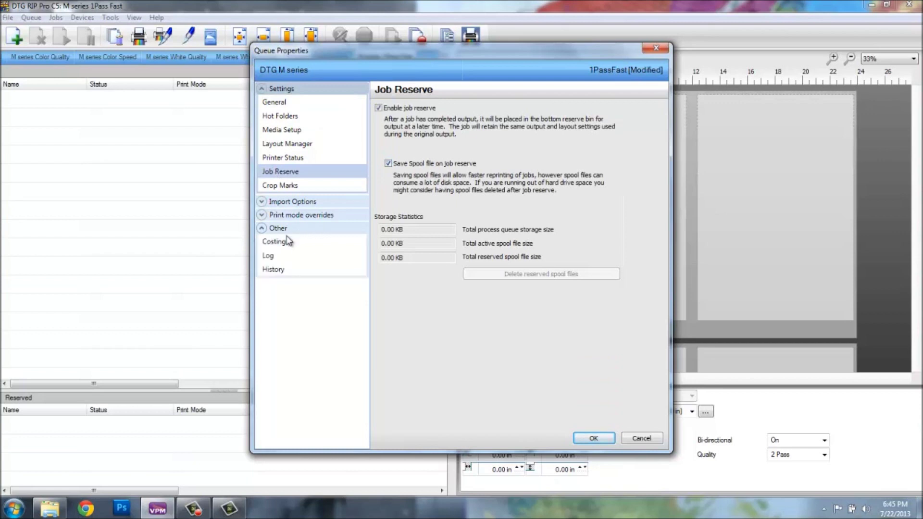
pyautogui.click(287, 239)
pyautogui.click(495, 156)
pyautogui.write('28')
pyautogui.press('Tab')
pyautogui.write('284')
pyautogui.press('Tab')
pyautogui.write('2')
pyautogui.press('Tab')
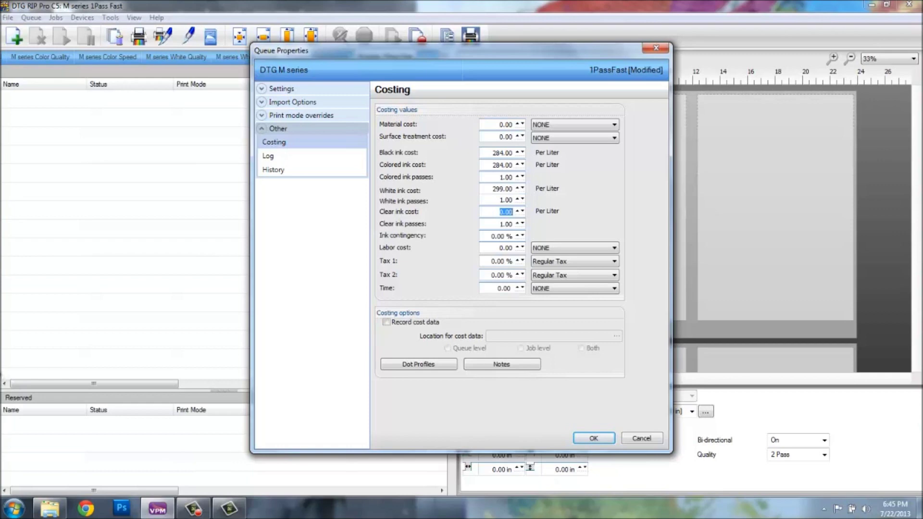
pyautogui.click(594, 438)
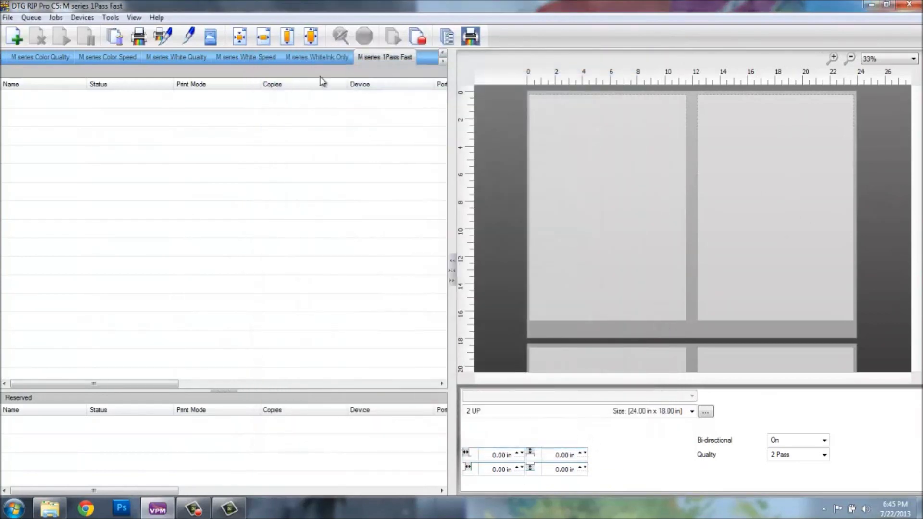
# Step: Open the program options and examine the general, storage and archiving, RIP and concurrent job processing settings
pyautogui.click(443, 54)
pyautogui.click(443, 54)
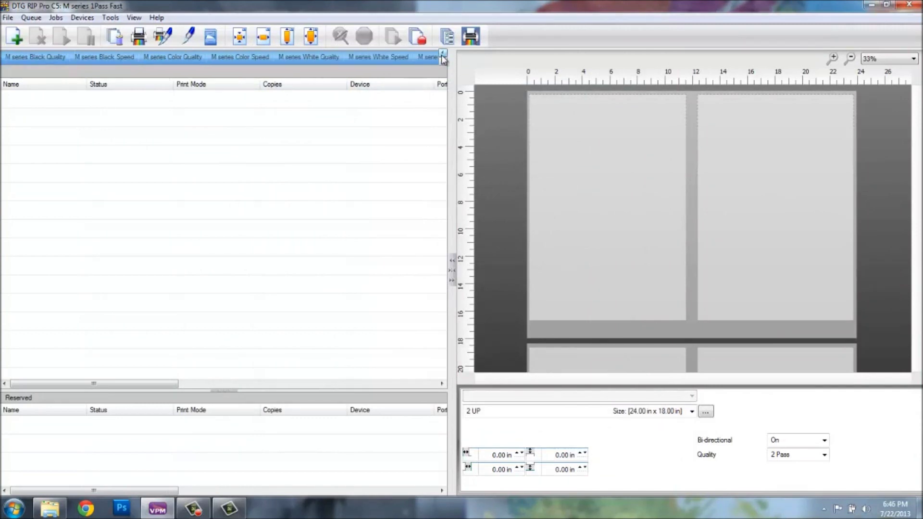
pyautogui.click(110, 18)
pyautogui.click(126, 32)
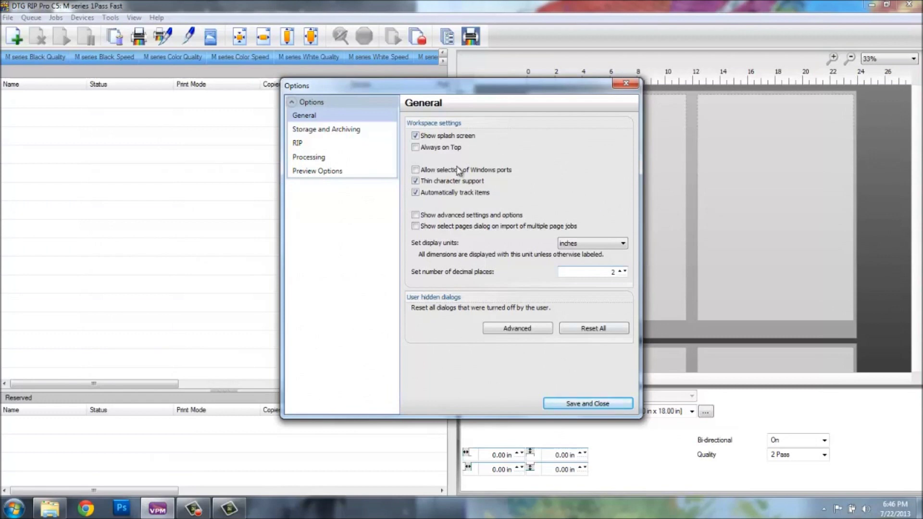
pyautogui.click(340, 130)
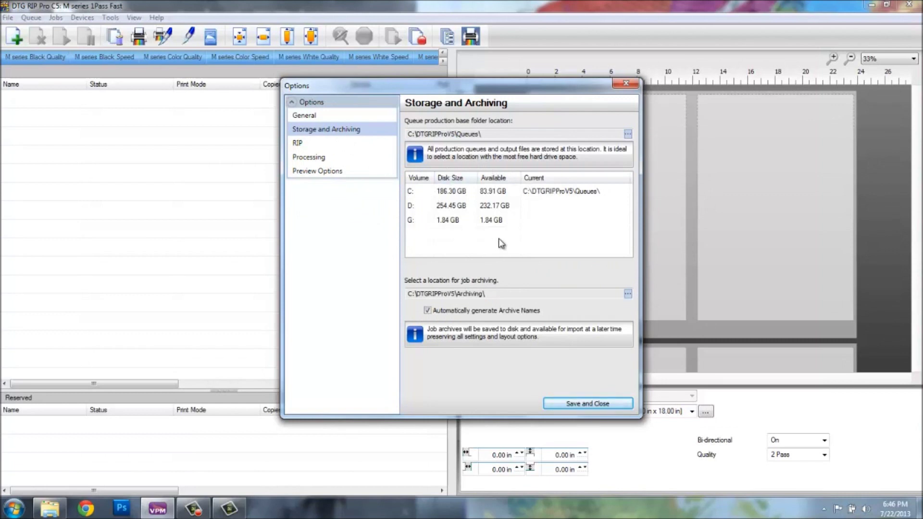
pyautogui.click(299, 144)
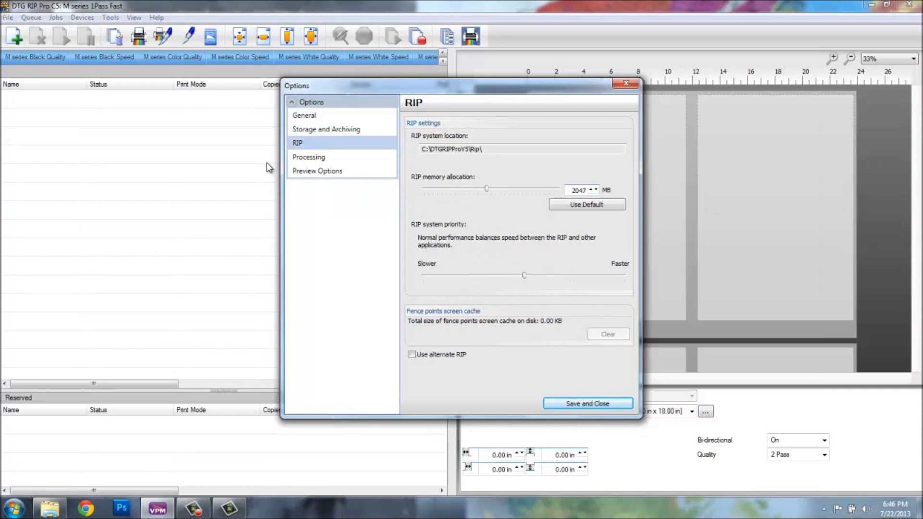
pyautogui.click(314, 161)
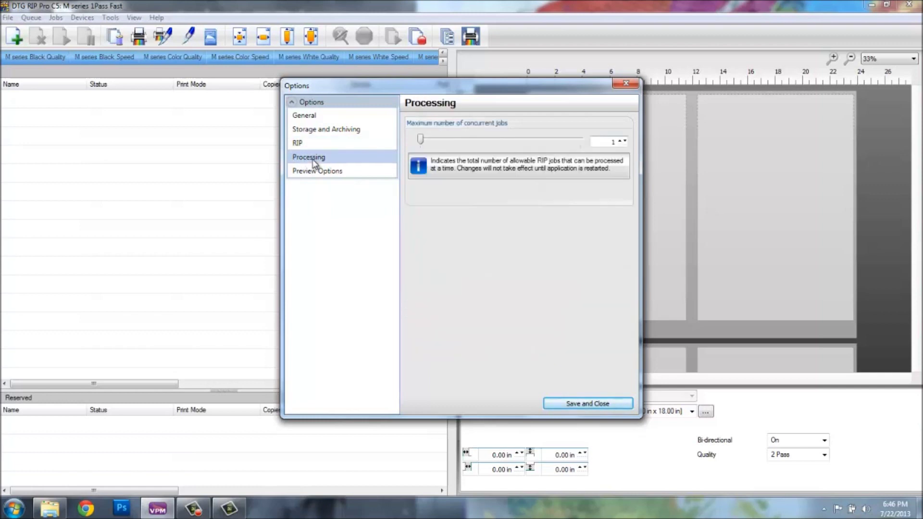
pyautogui.click(453, 140)
pyautogui.click(469, 142)
# Step: Set the preview quality to Very high with 8 bits per pixel using Bitmap driver, and save the options
pyautogui.click(334, 171)
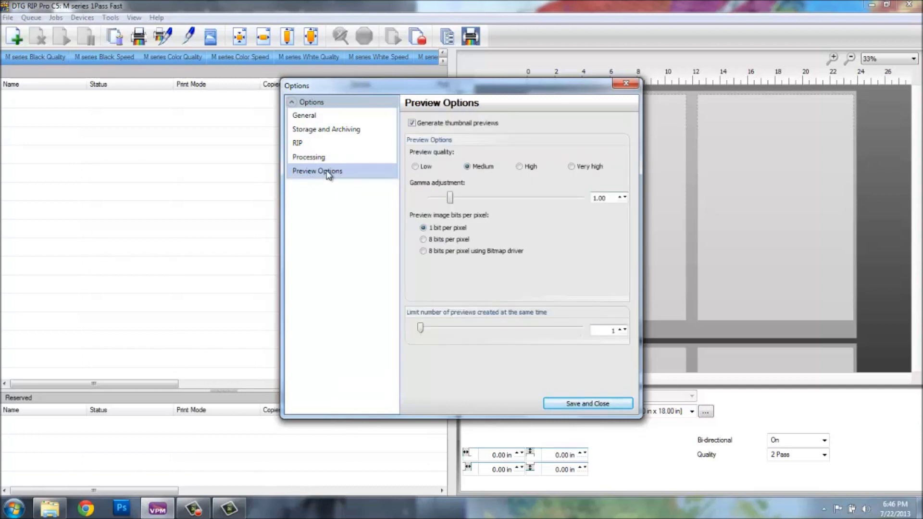
pyautogui.moveTo(534, 90); pyautogui.dragTo(354, 115)
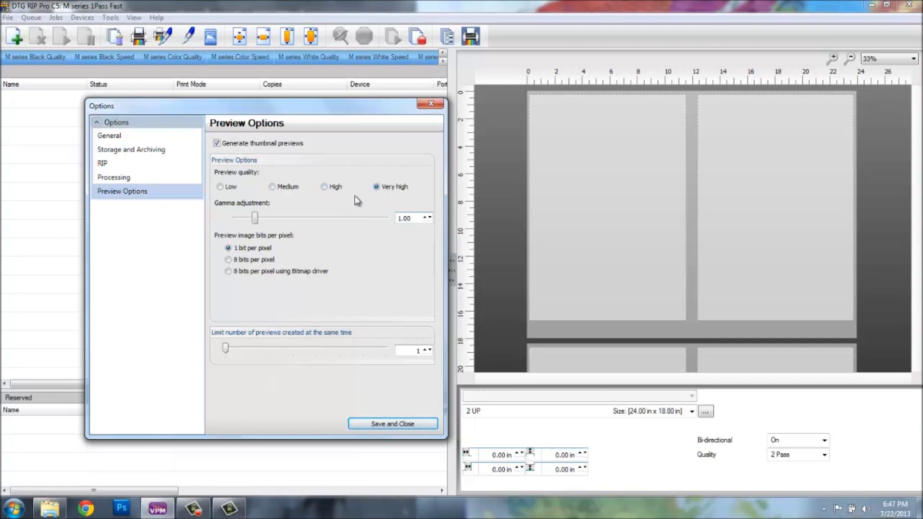
pyautogui.click(229, 272)
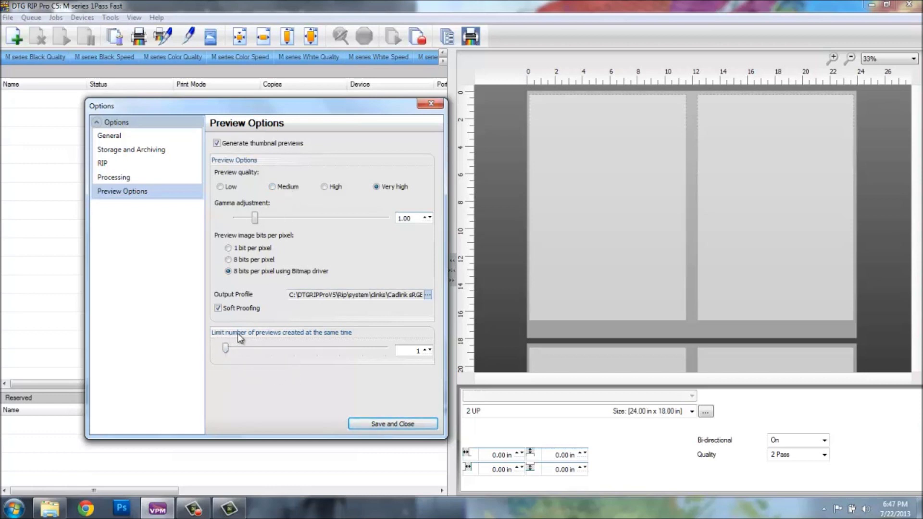
pyautogui.click(259, 355)
pyautogui.click(372, 425)
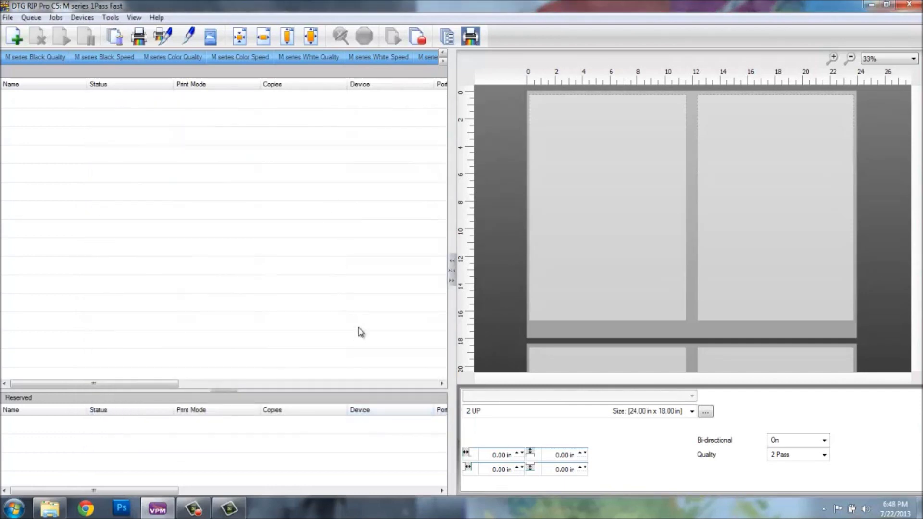